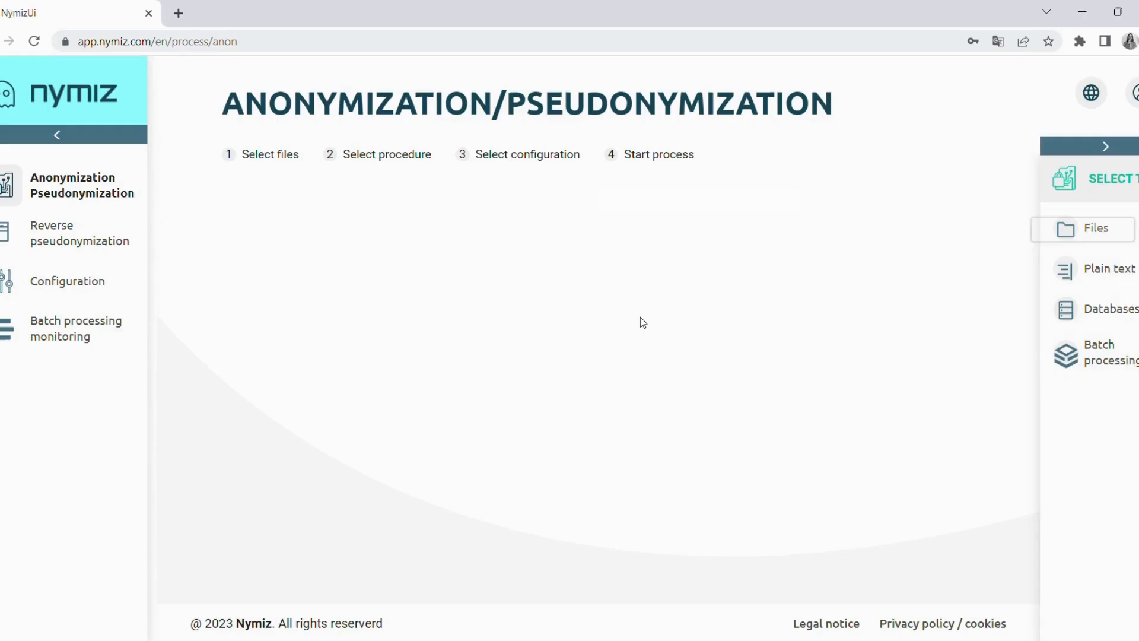
Add Power of Attorney 1 DEMO.pdf as the source file for file anonymization and proceed to procedure selection.
click(1063, 236)
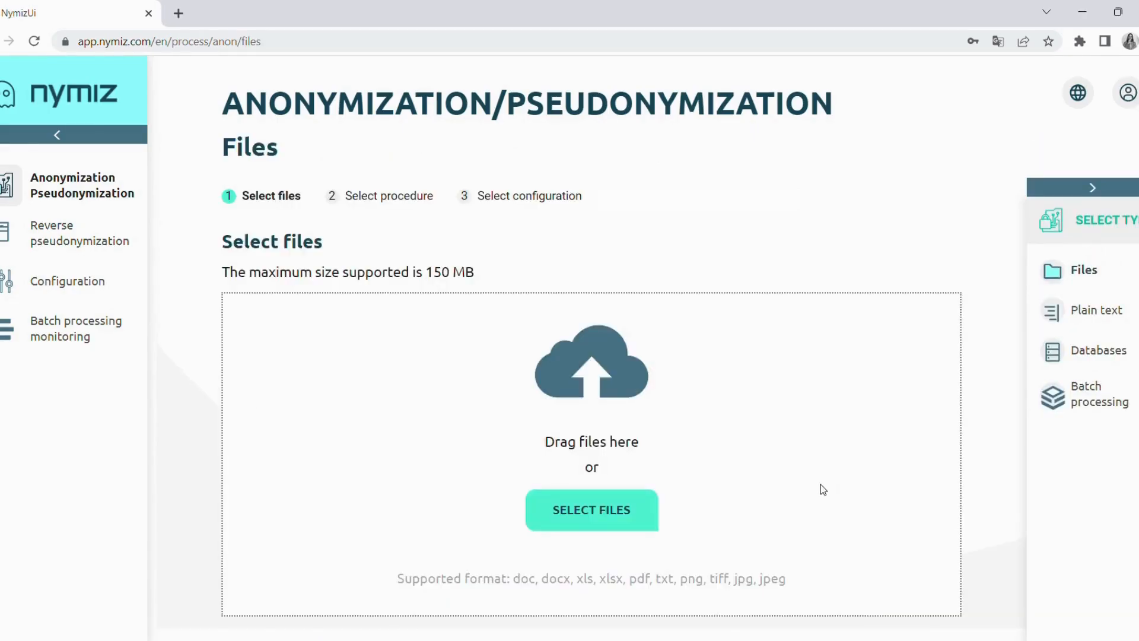
click(607, 516)
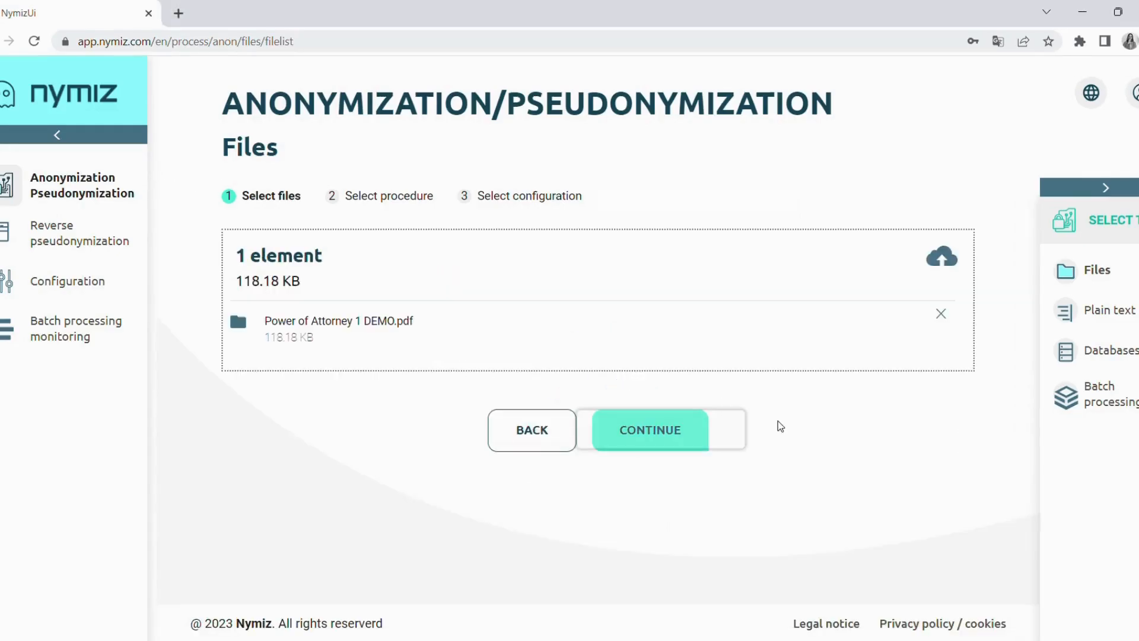
click(696, 428)
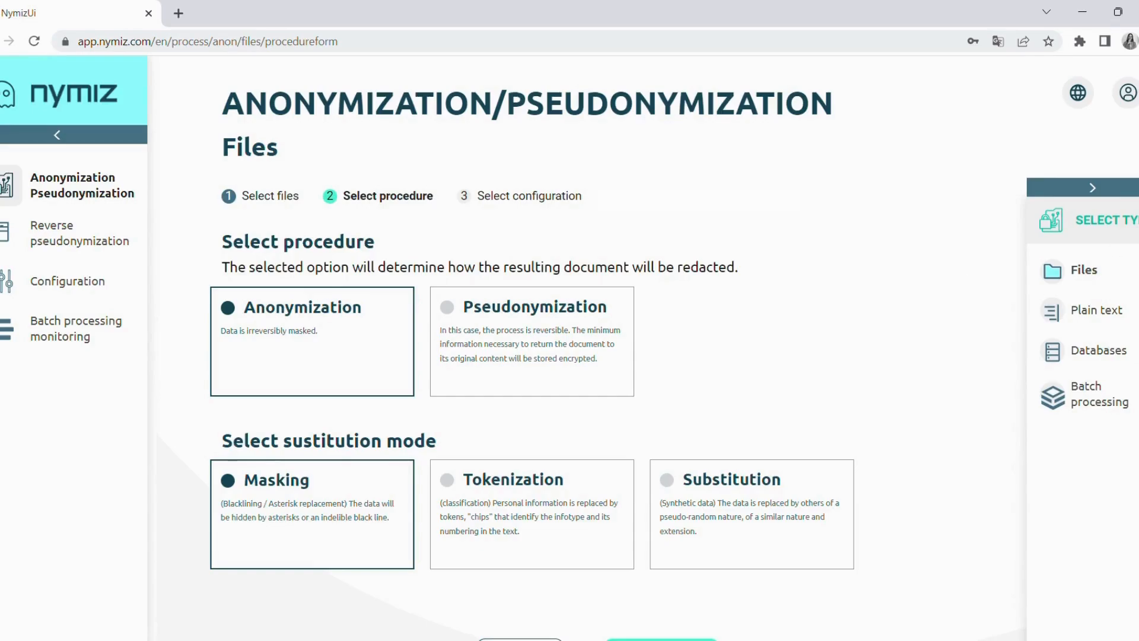
Review the procedure and substitution mode options, and proceed with Anonymization and Masking.
scroll(691, 428, down, 1)
scroll(570, 348, up, 1)
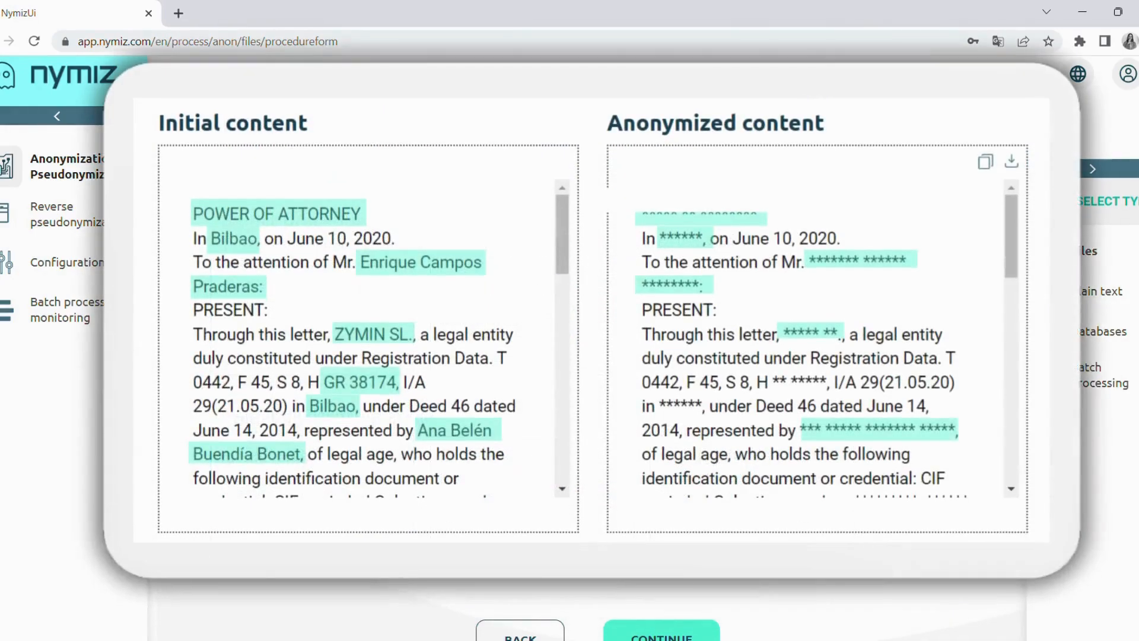
scroll(570, 356, down, 2)
scroll(569, 356, up, 1)
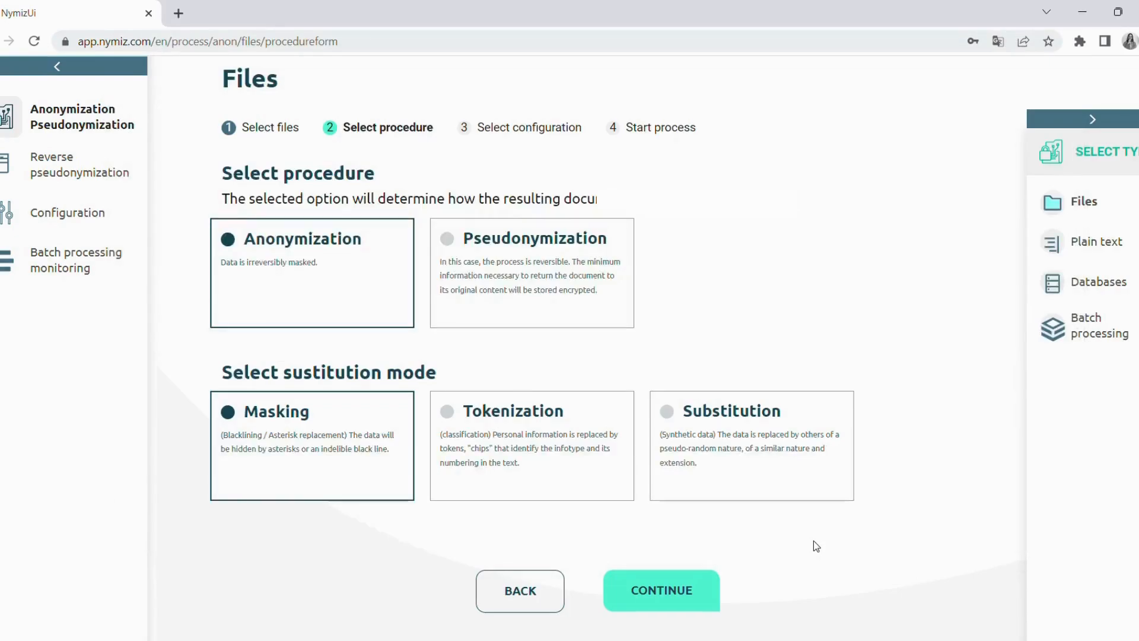
click(658, 590)
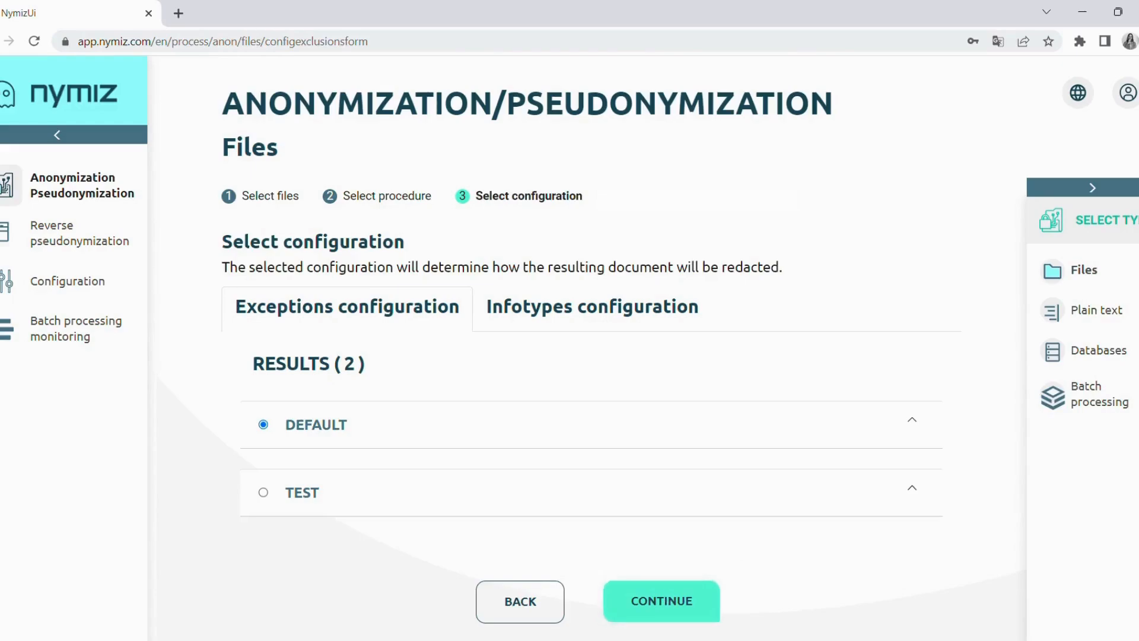
Select the TEST exceptions configuration and inspect the anonymized and excluded word lists of TEST and DEFAULT.
scroll(591, 349, down, 1)
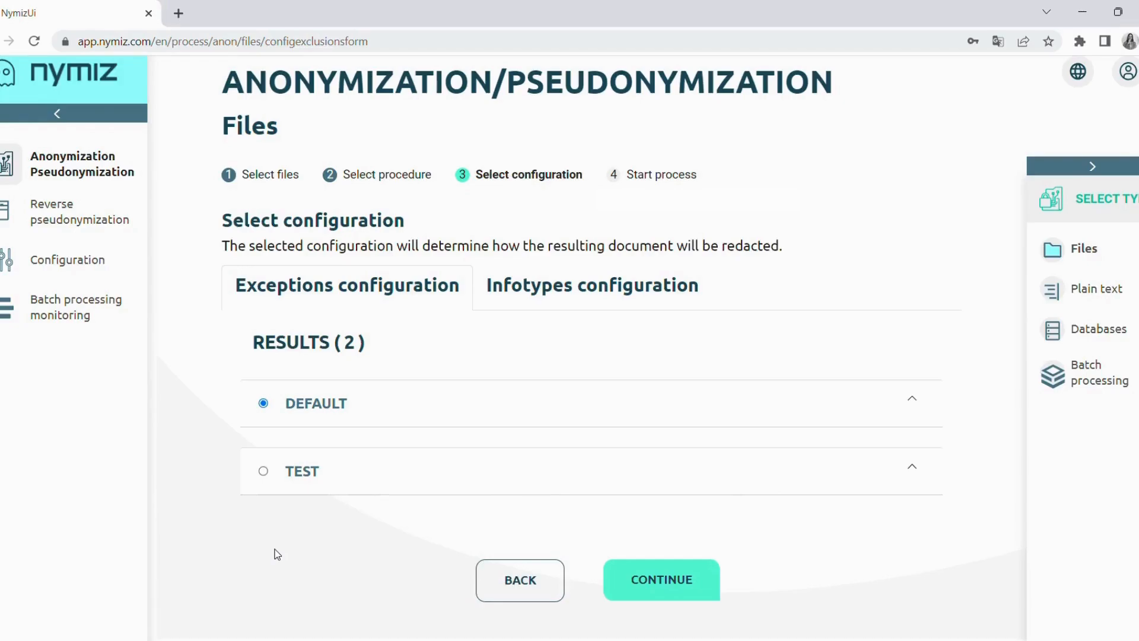
click(264, 472)
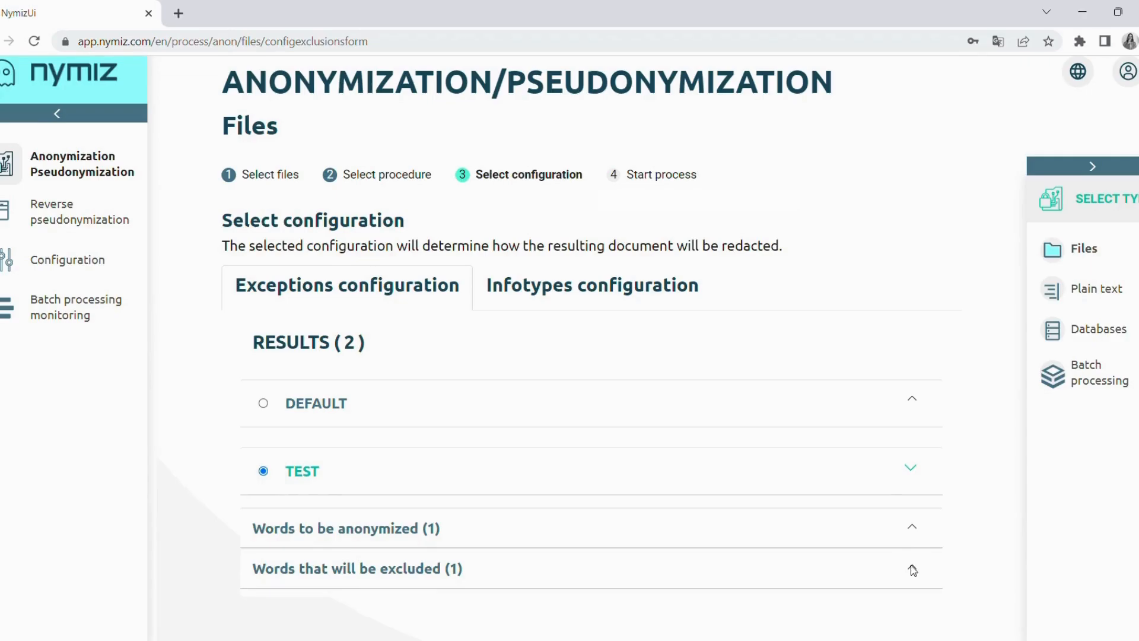
click(913, 569)
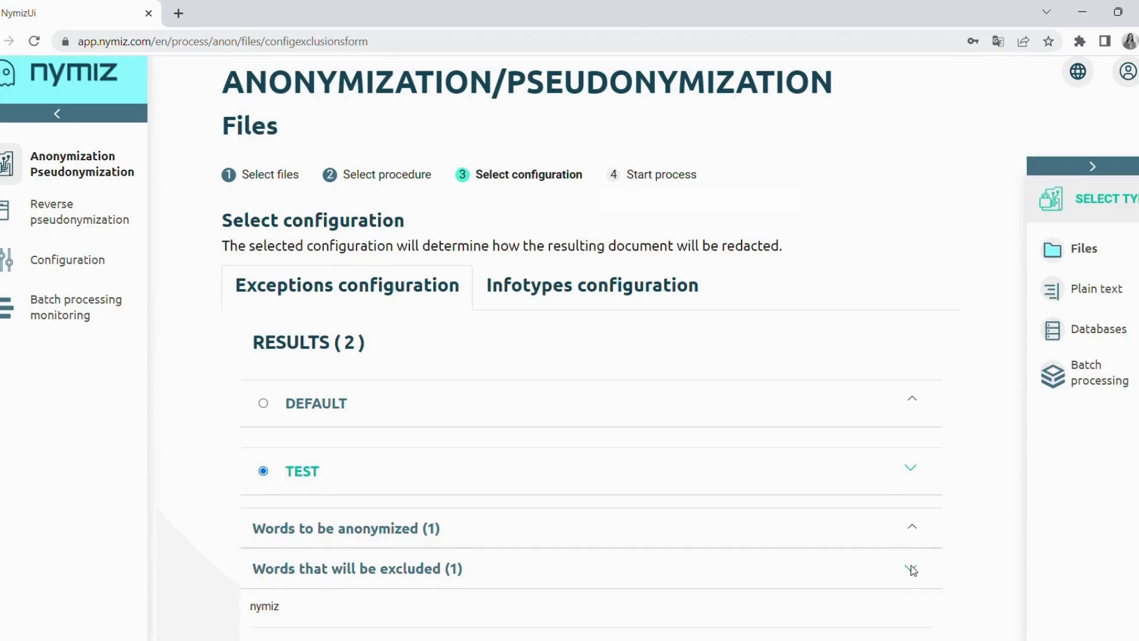
click(912, 569)
click(913, 528)
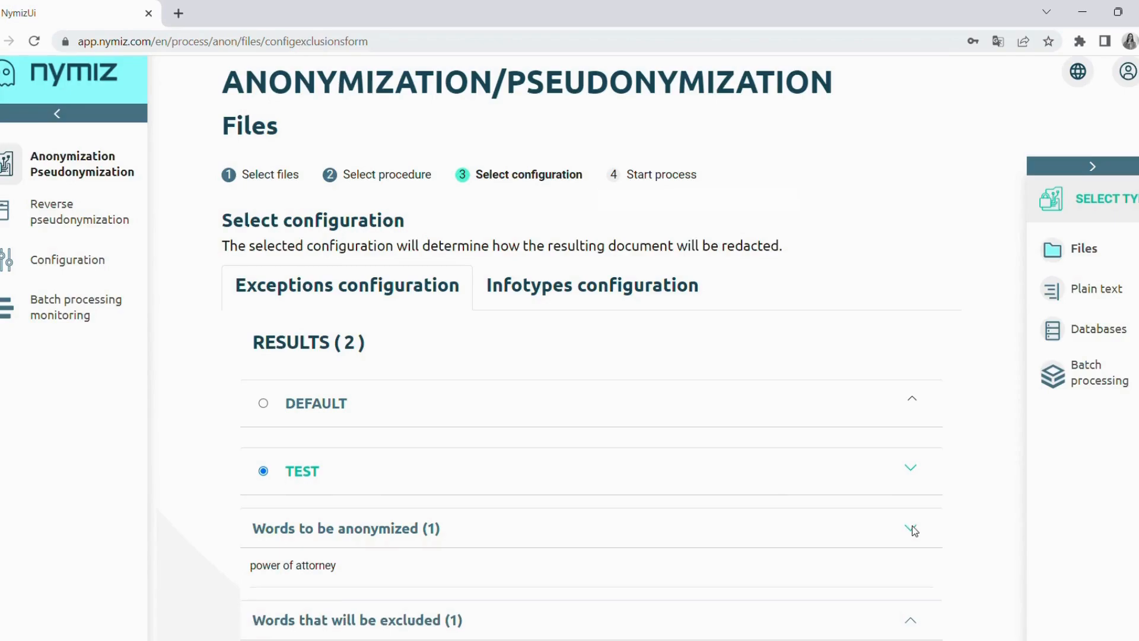
click(913, 529)
click(911, 468)
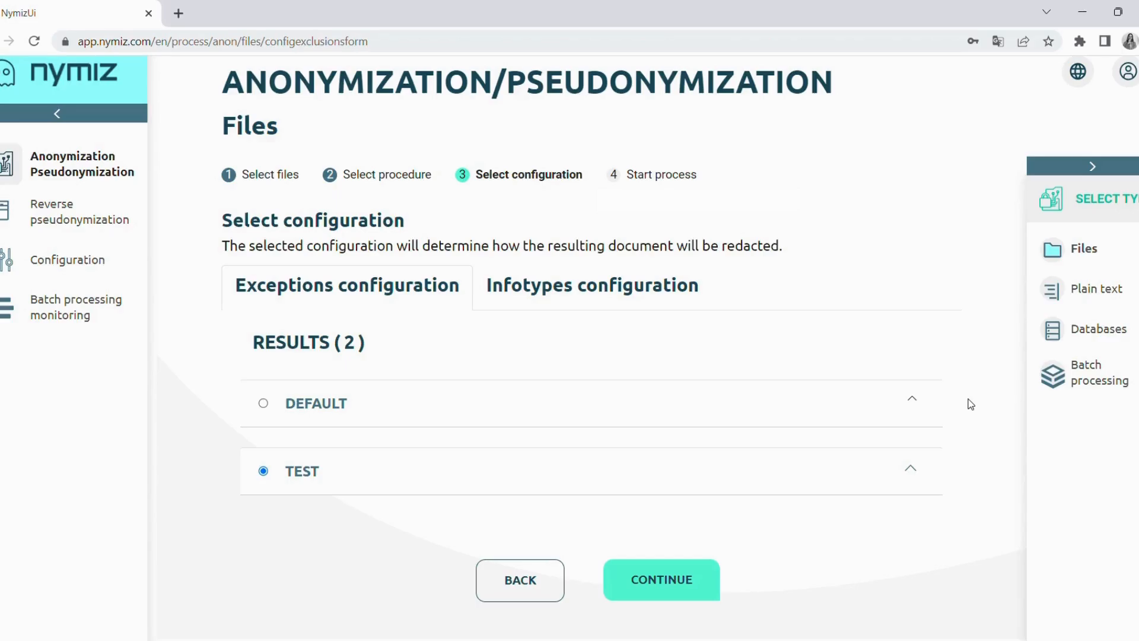
click(908, 400)
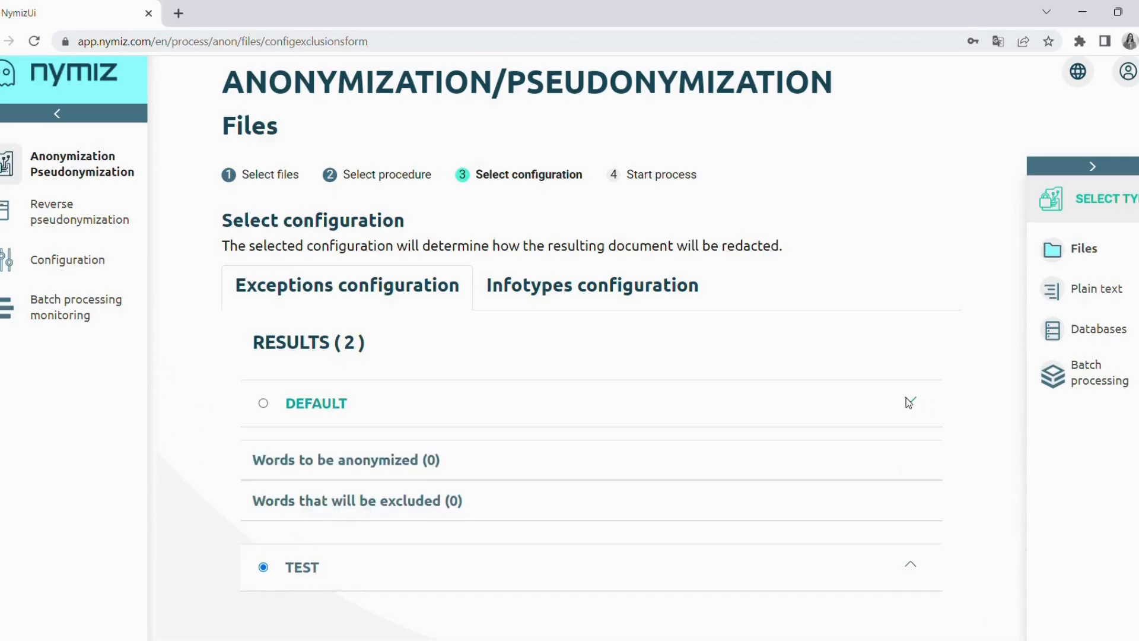
click(907, 400)
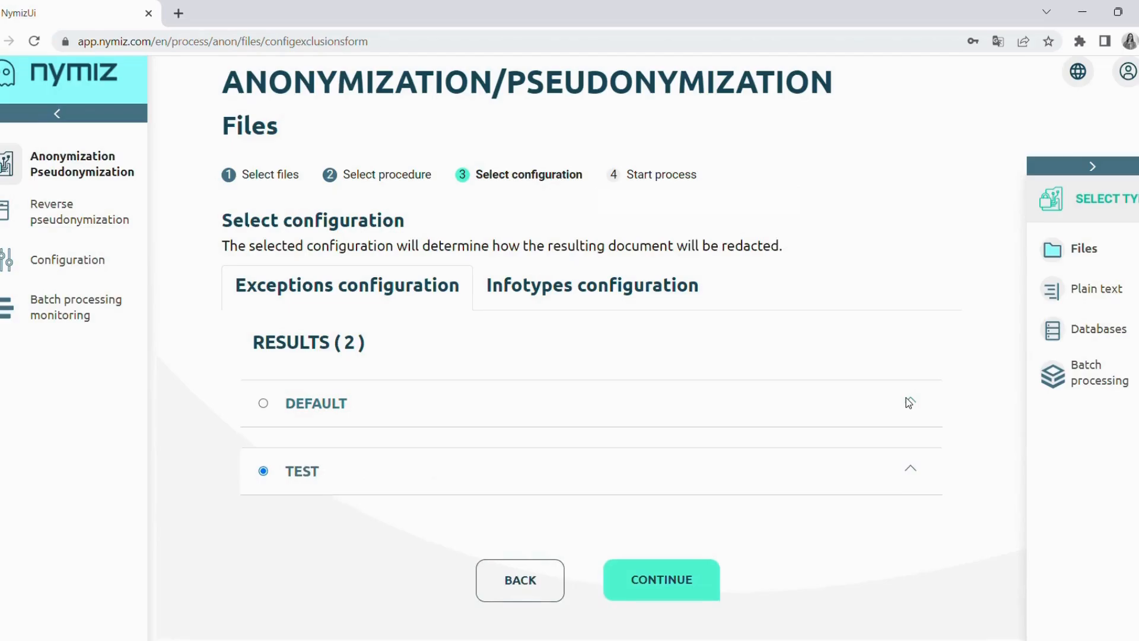
Select the TEST infotypes configuration, inspect its deactivated infotypes, and proceed to the process overview.
click(657, 290)
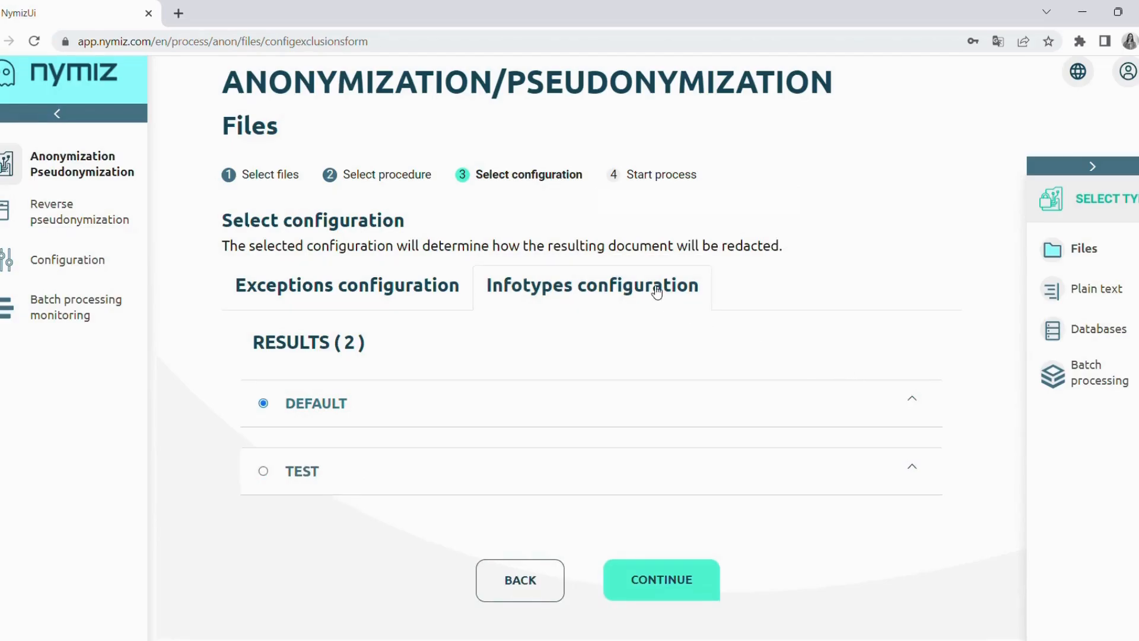
click(264, 472)
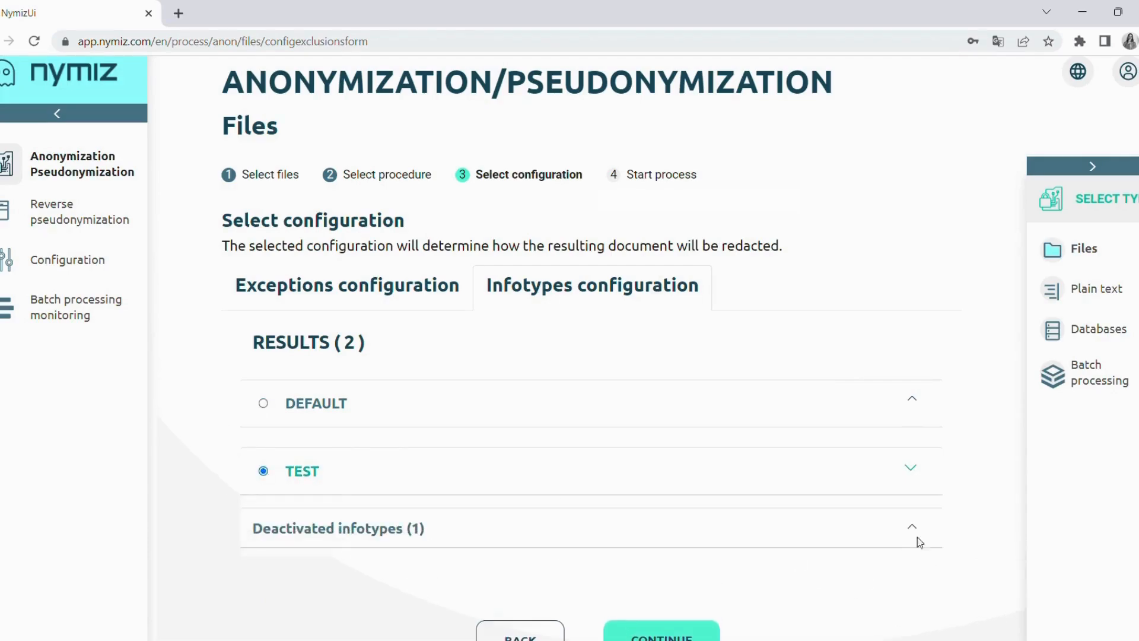
click(920, 526)
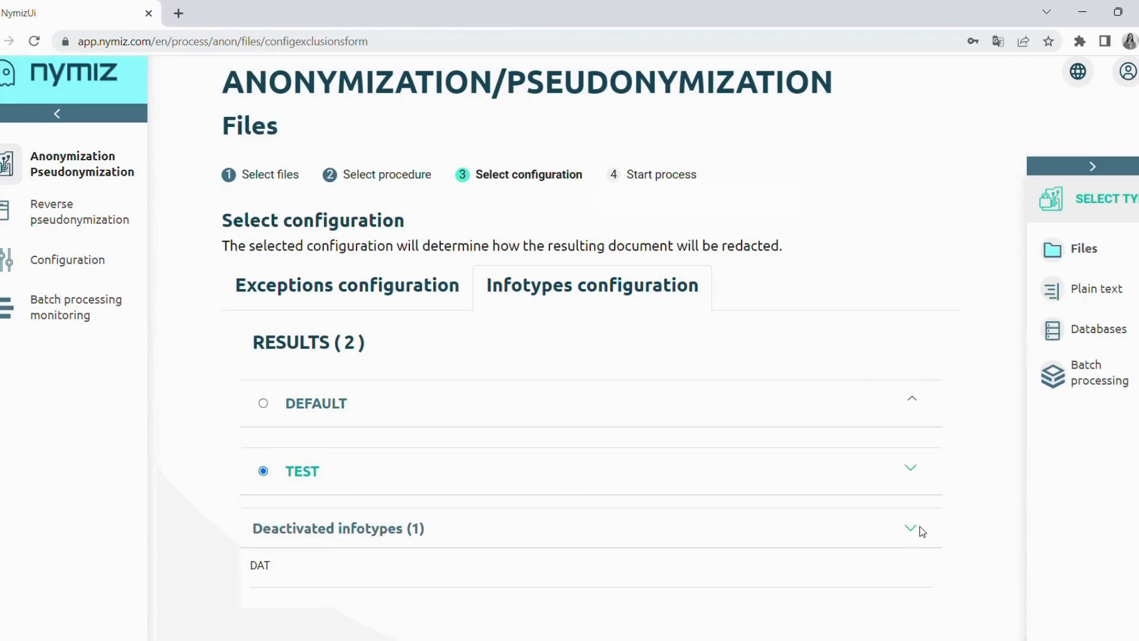
click(920, 526)
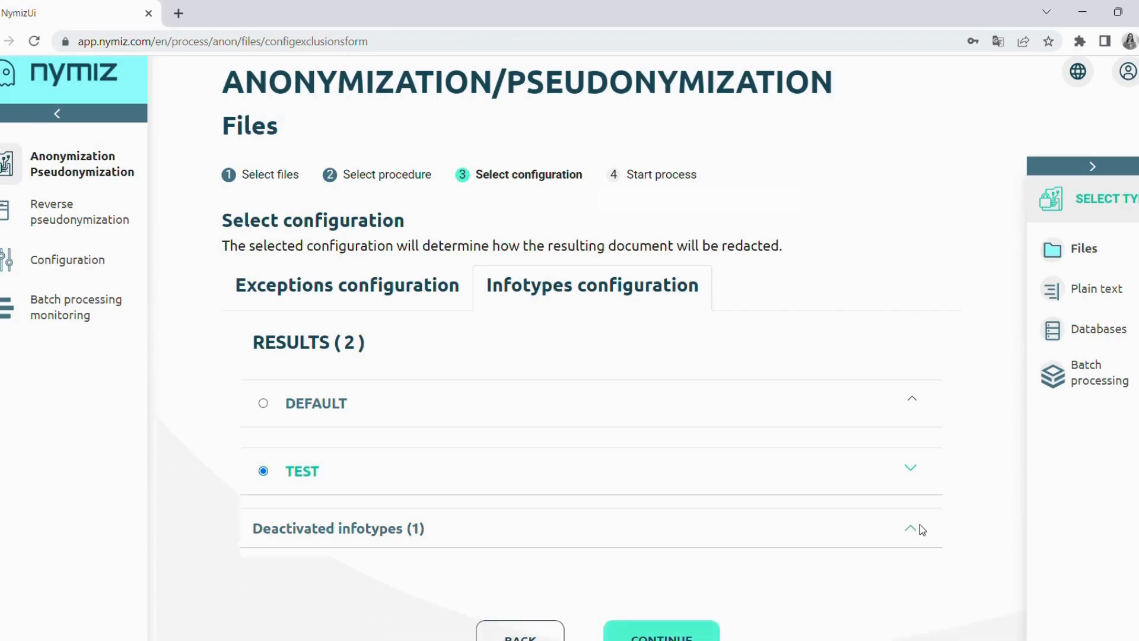
click(917, 464)
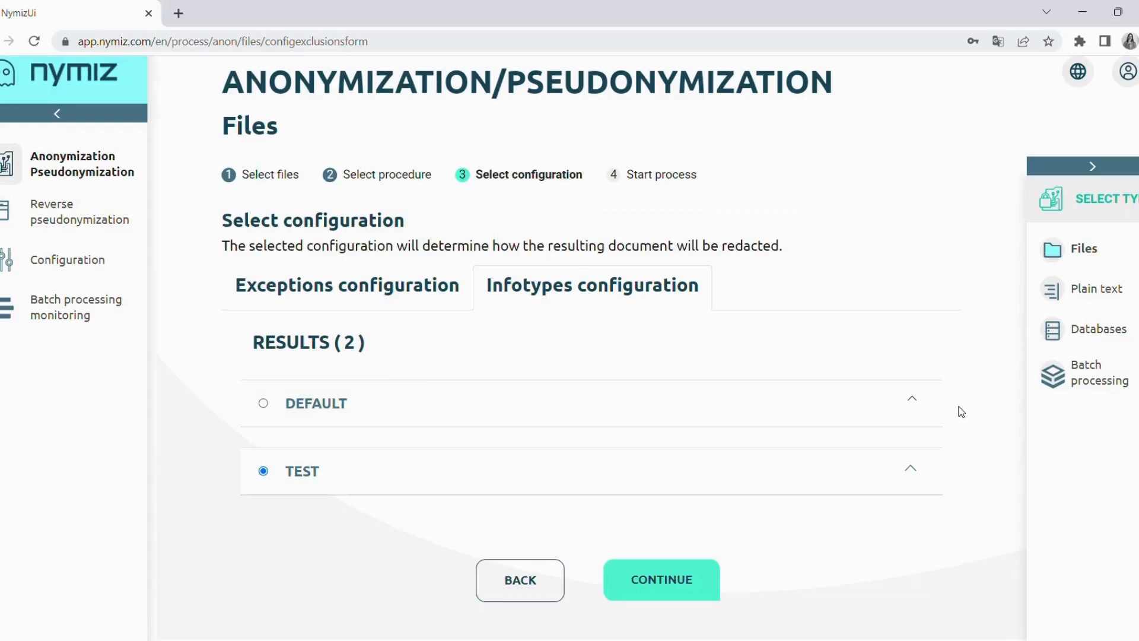
click(912, 403)
click(911, 402)
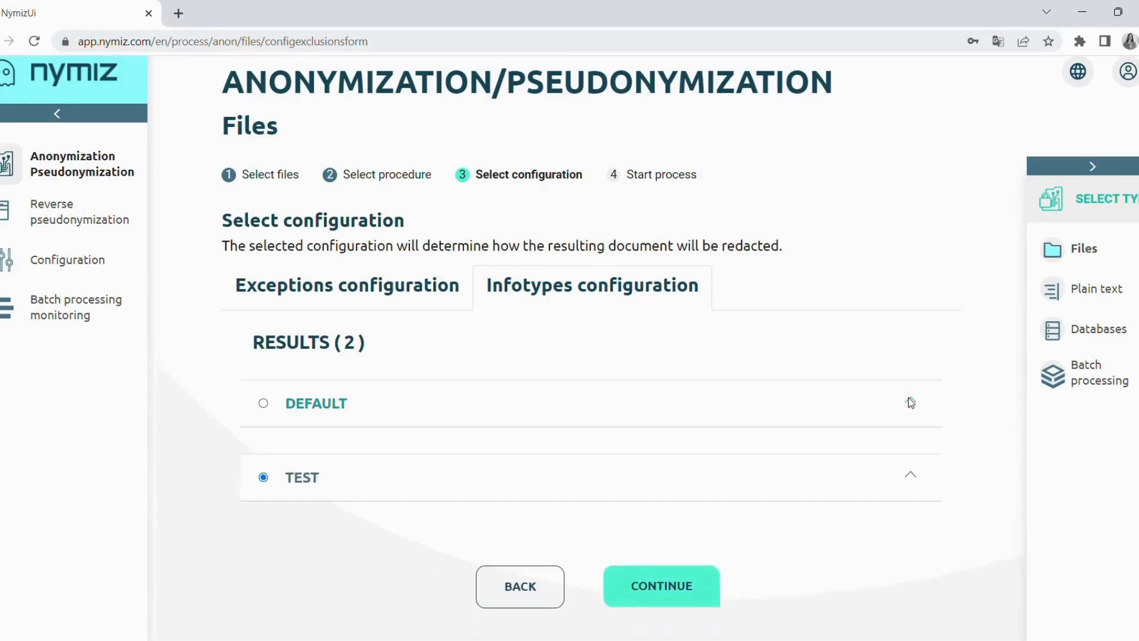
click(675, 580)
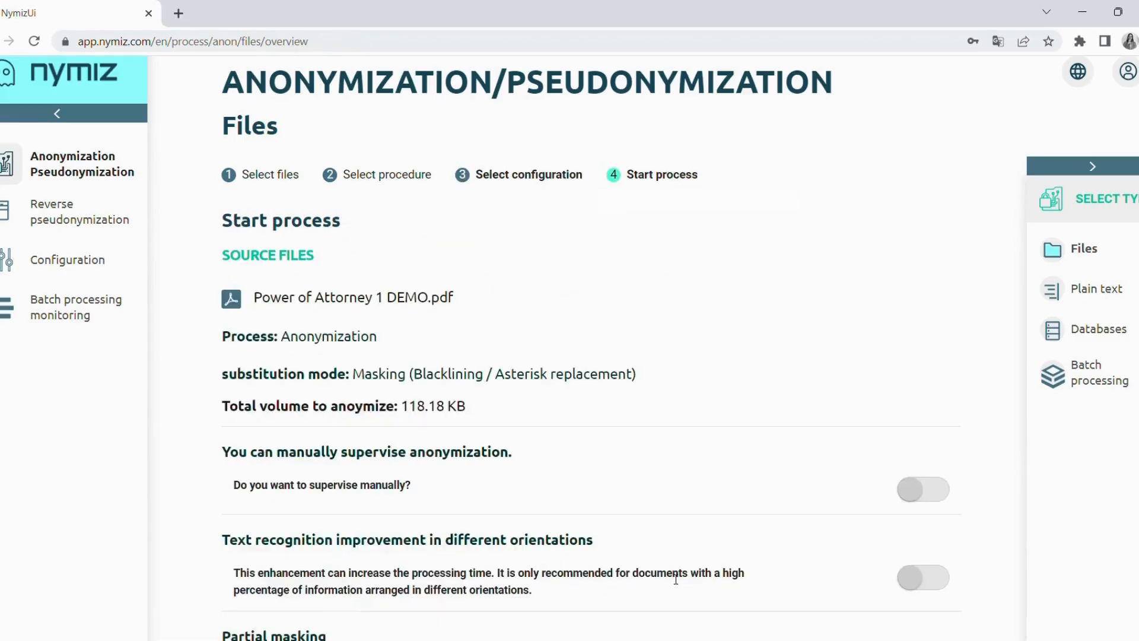
Switch text recognition improvement in different orientations on and back off, and run the anonymization process.
scroll(570, 348, down, 4)
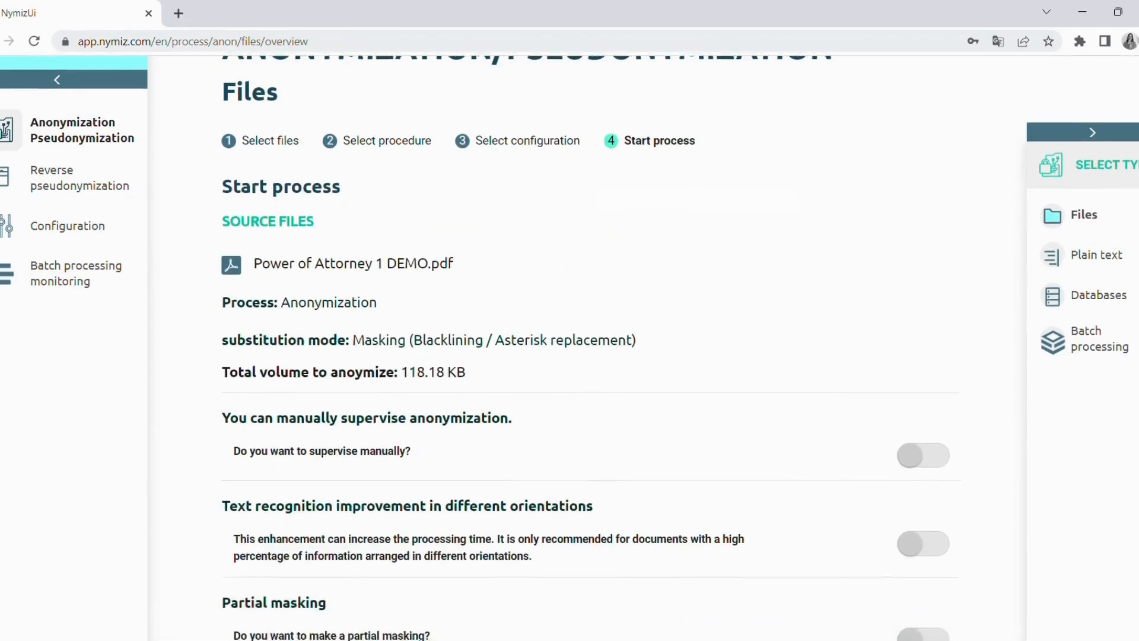
scroll(570, 348, down, 2)
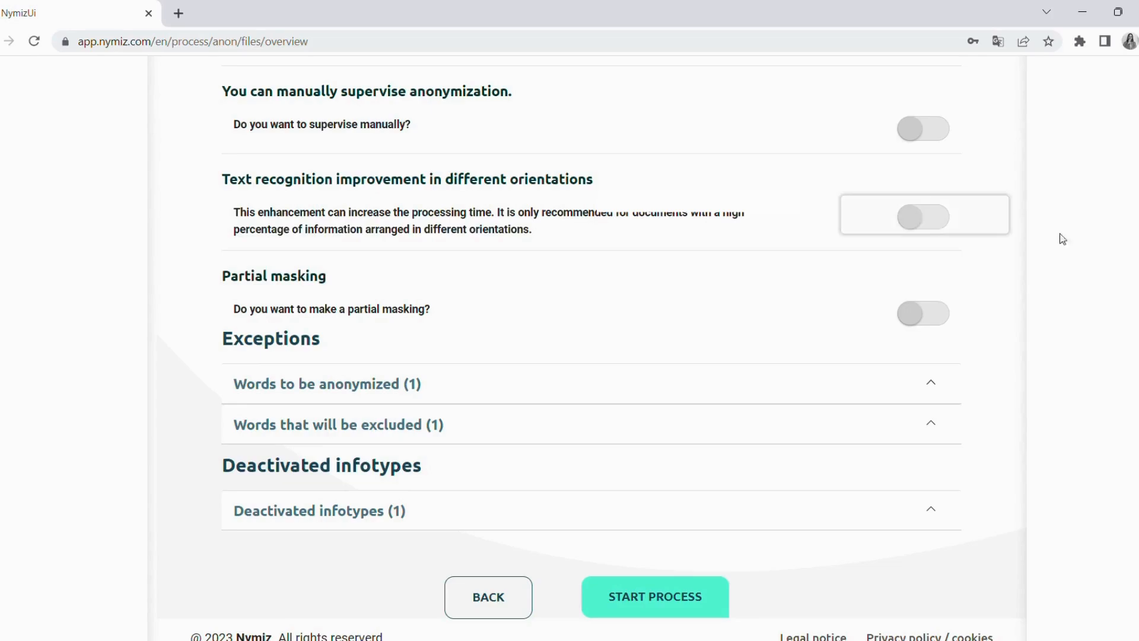
click(926, 224)
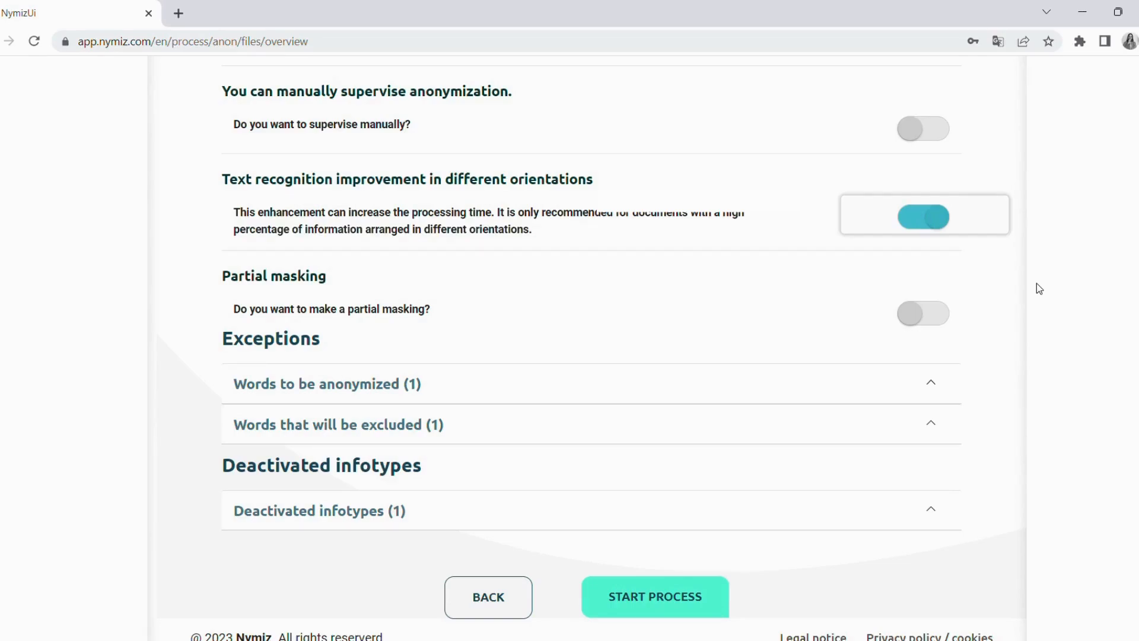
click(941, 225)
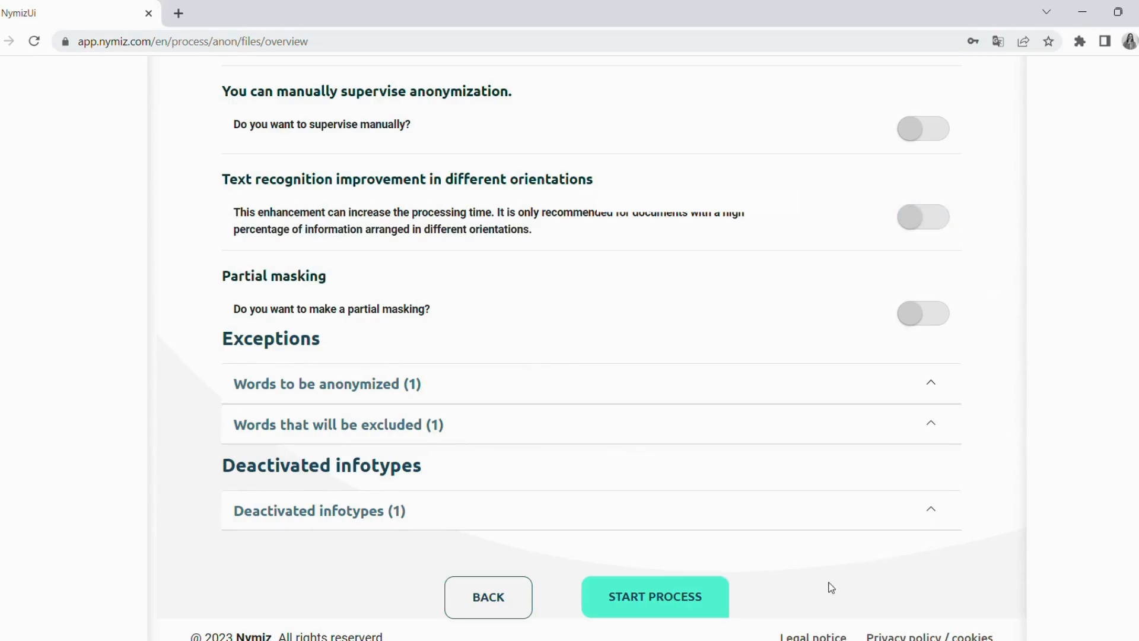
click(649, 607)
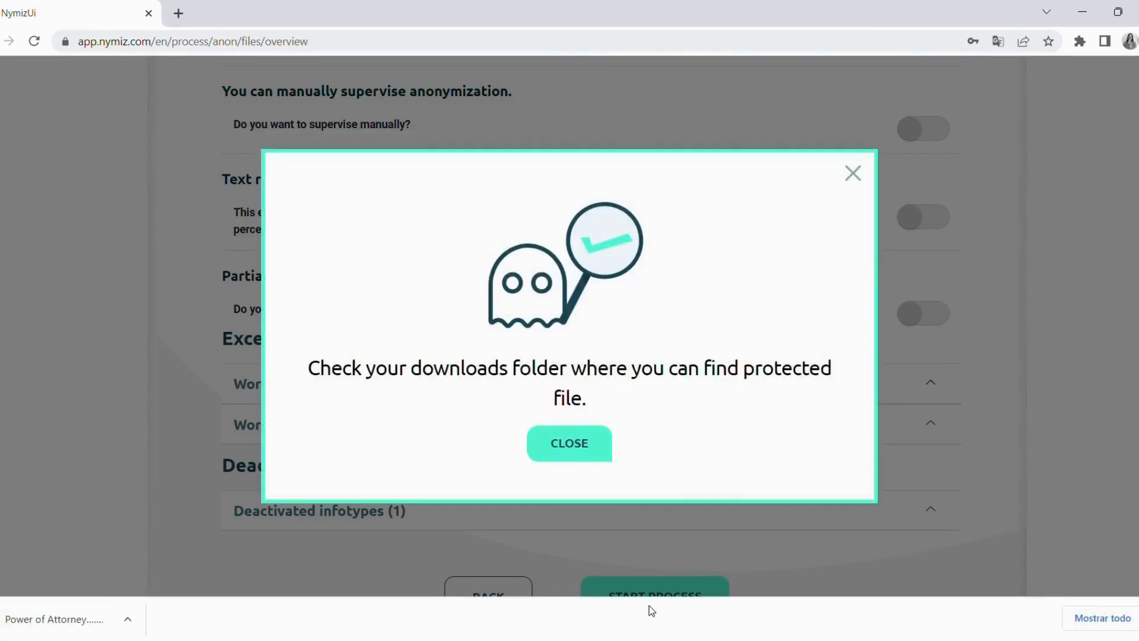
click(579, 446)
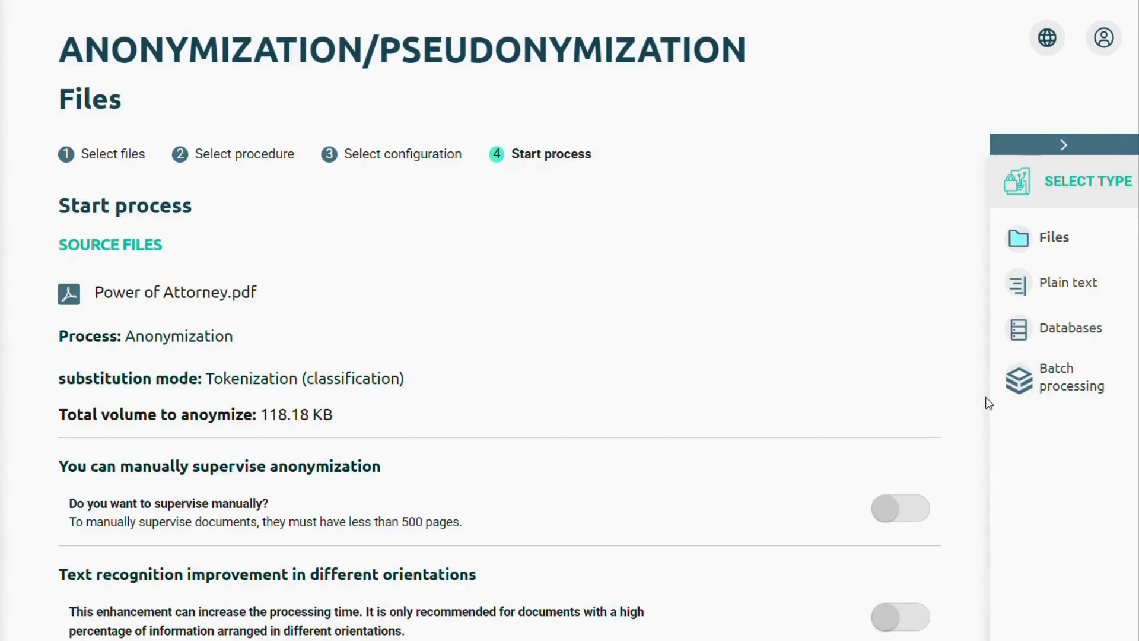
Enable removal of digital signatures for Power of Attorney.pdf and start the anonymization process.
scroll(988, 403, down, 10)
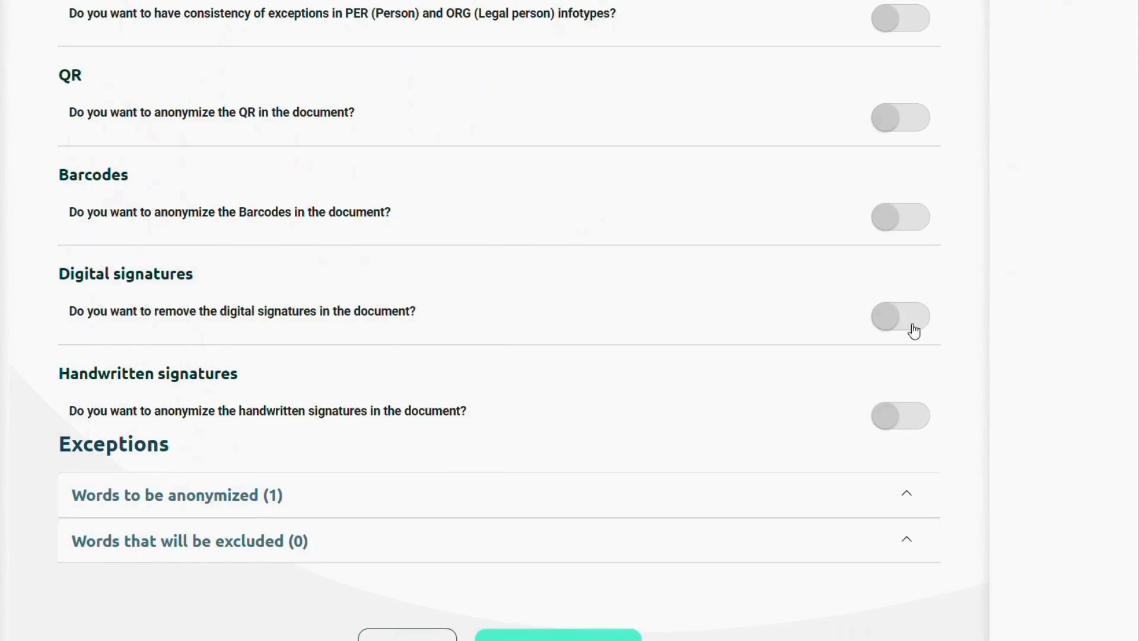
click(885, 320)
scroll(1008, 356, down, 2)
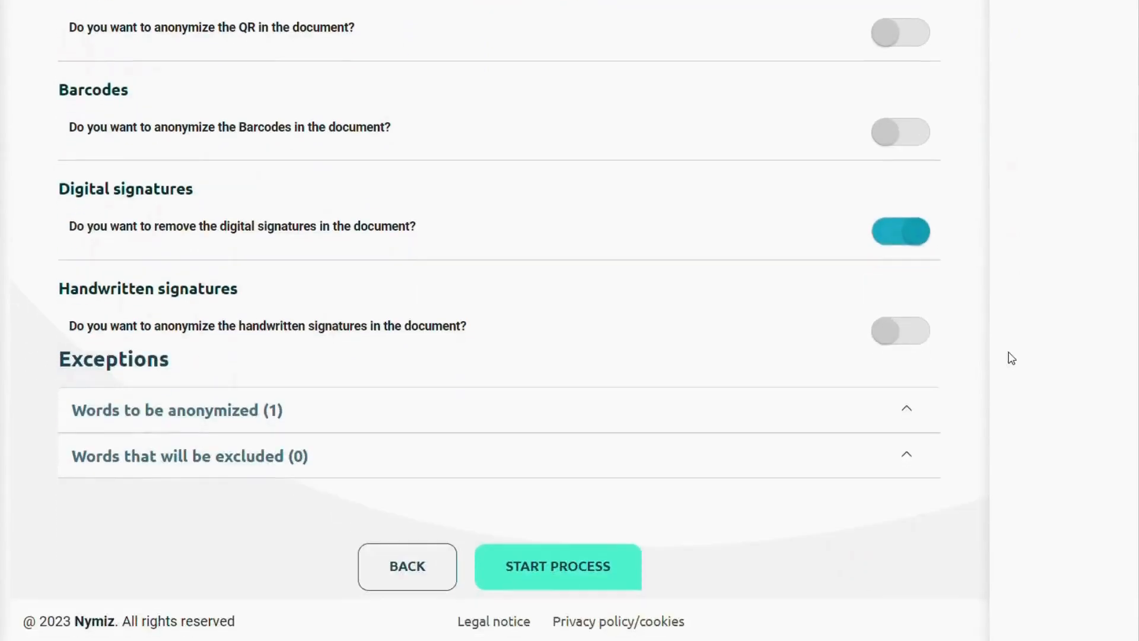
click(573, 567)
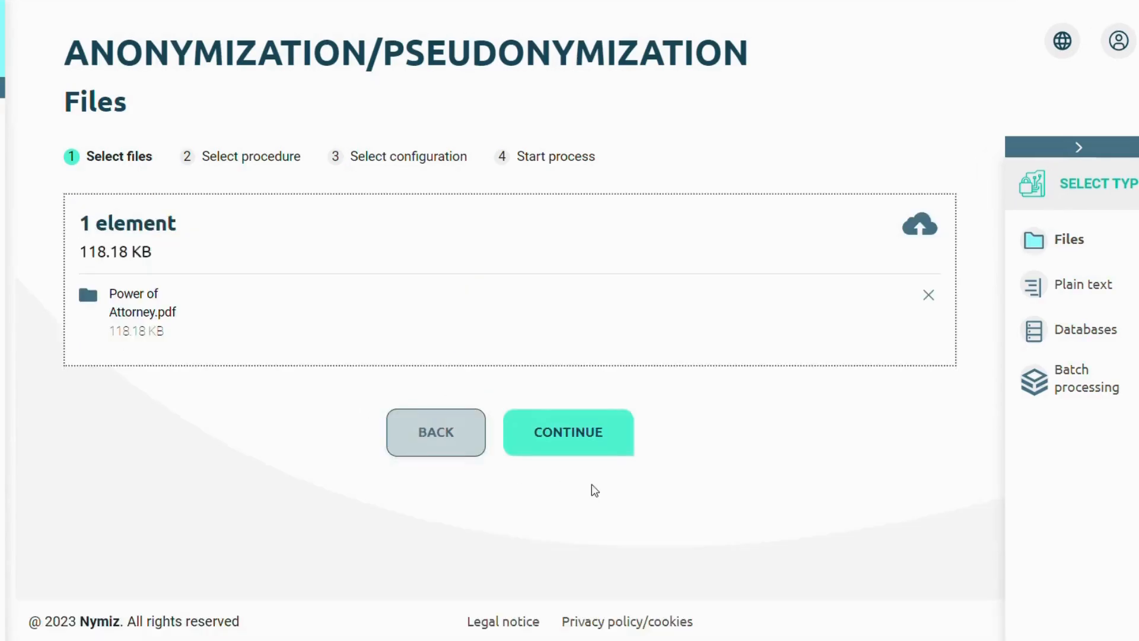
Continue with Power of Attorney.pdf using the Anonymization procedure and the Tokenization substitution mode.
click(604, 448)
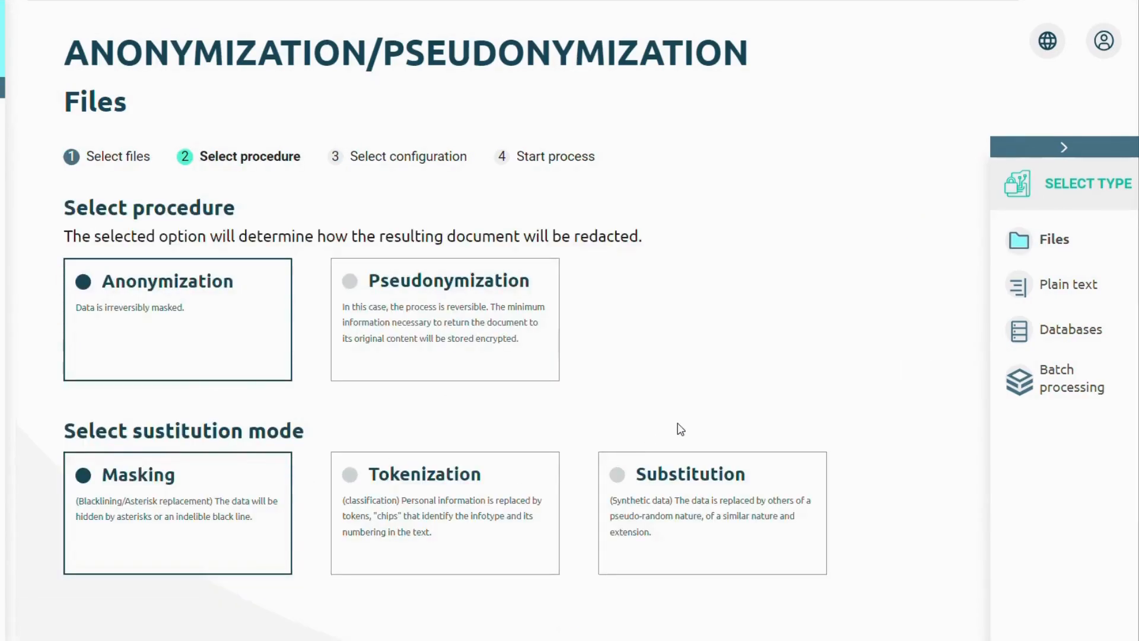
click(371, 473)
scroll(918, 425, down, 3)
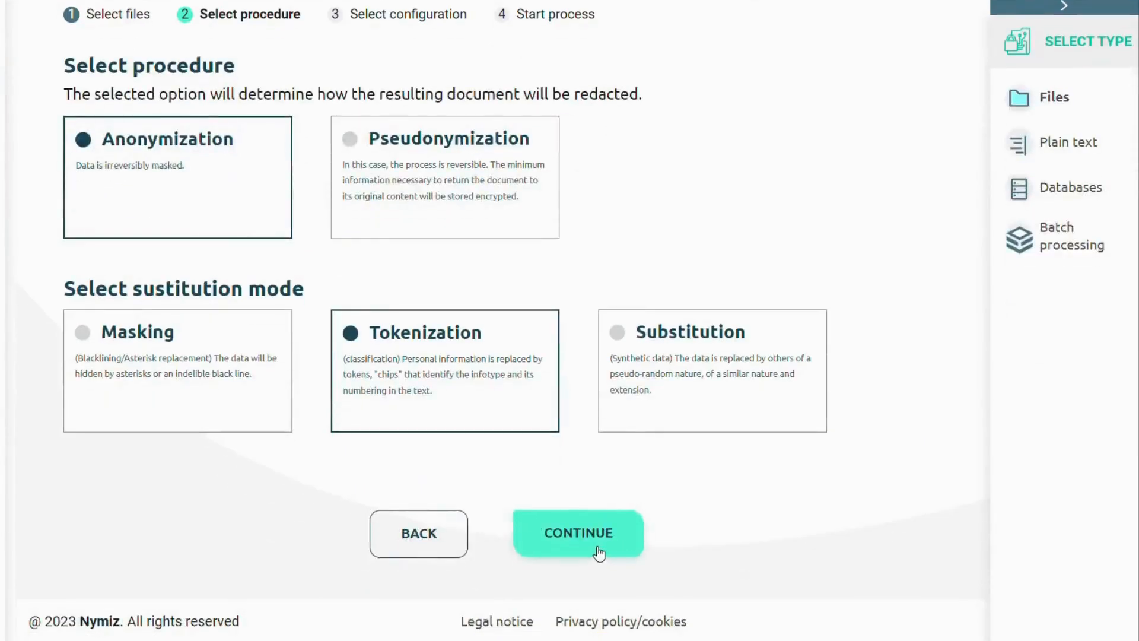
click(599, 553)
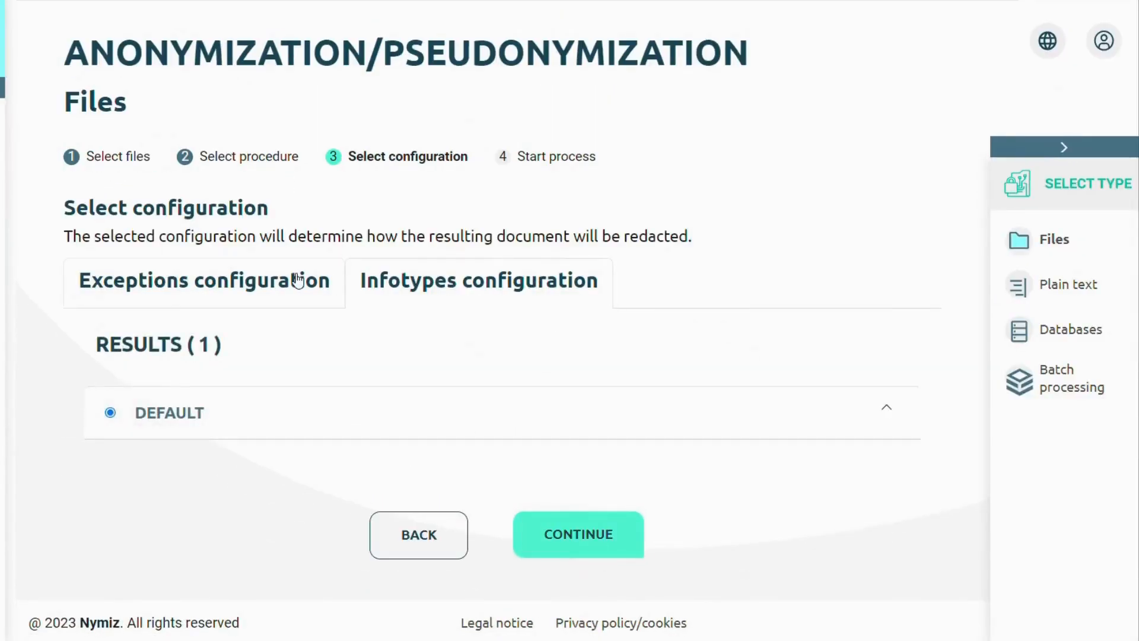
Keep the DEFAULT infotypes configuration, enable manual supervision for Power of Attorney.pdf, and start the manual supervision process.
click(618, 541)
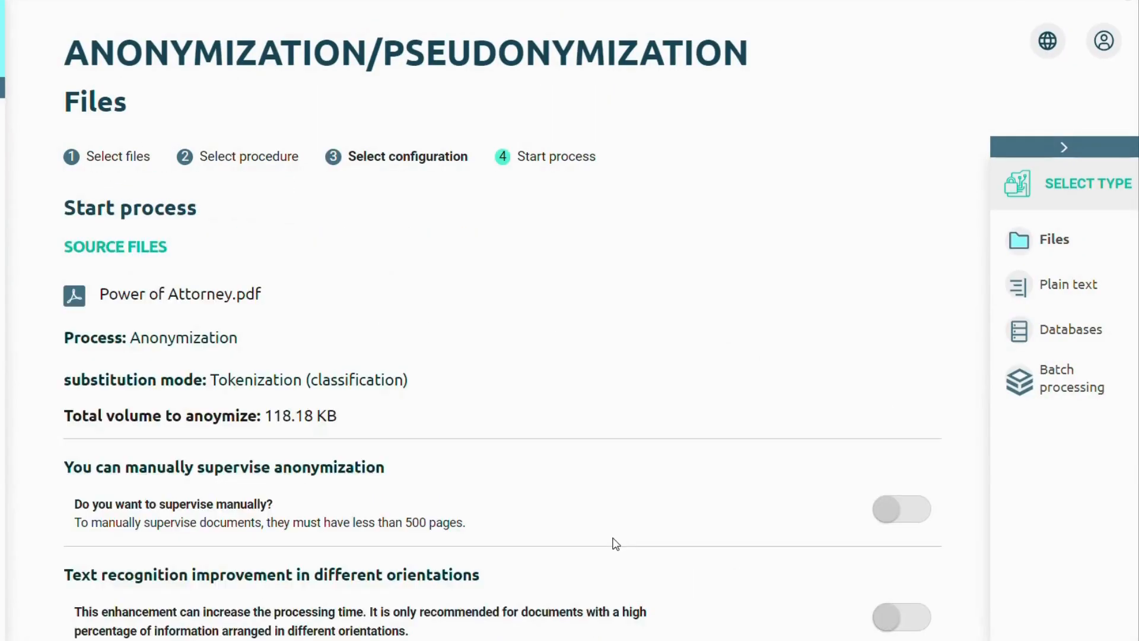
scroll(1000, 374, down, 3)
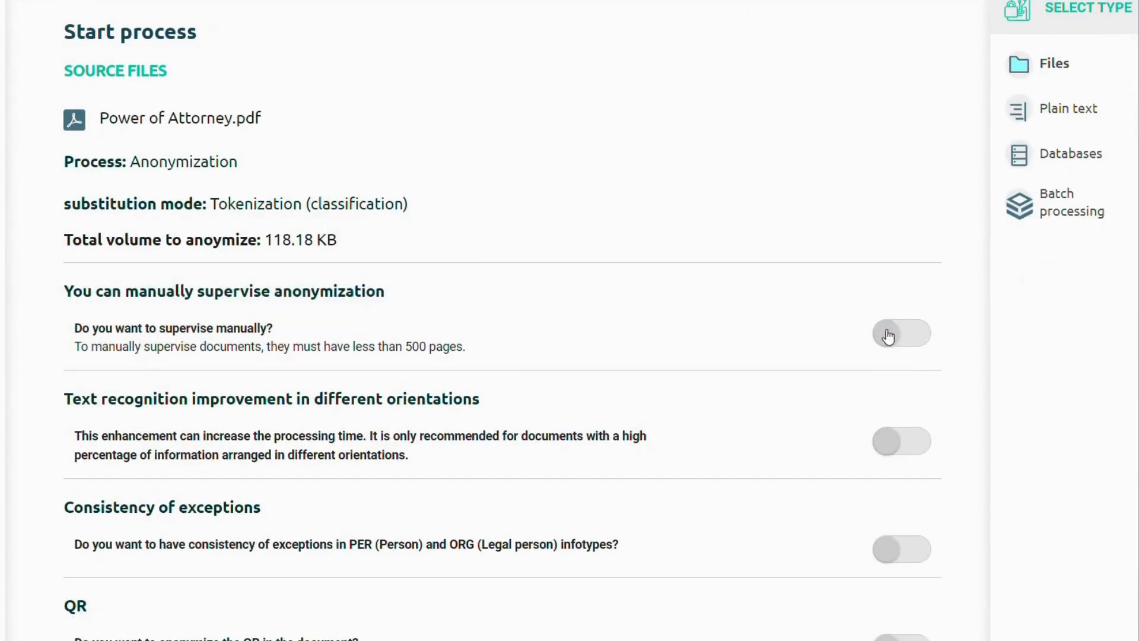
scroll(1004, 386, down, 2)
scroll(1006, 394, down, 8)
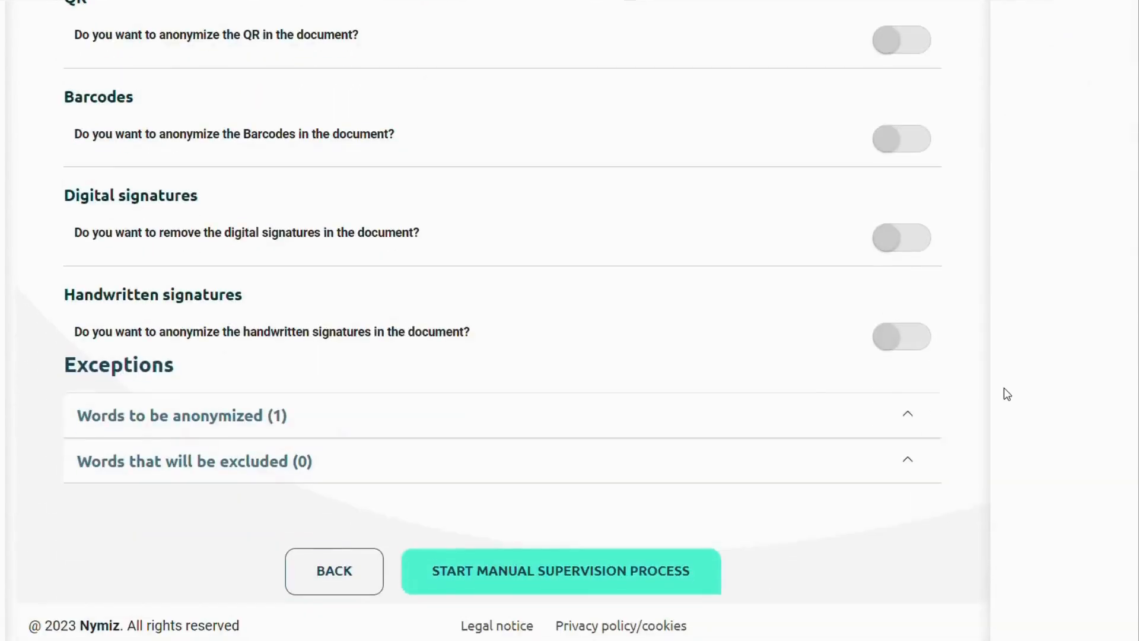
click(690, 576)
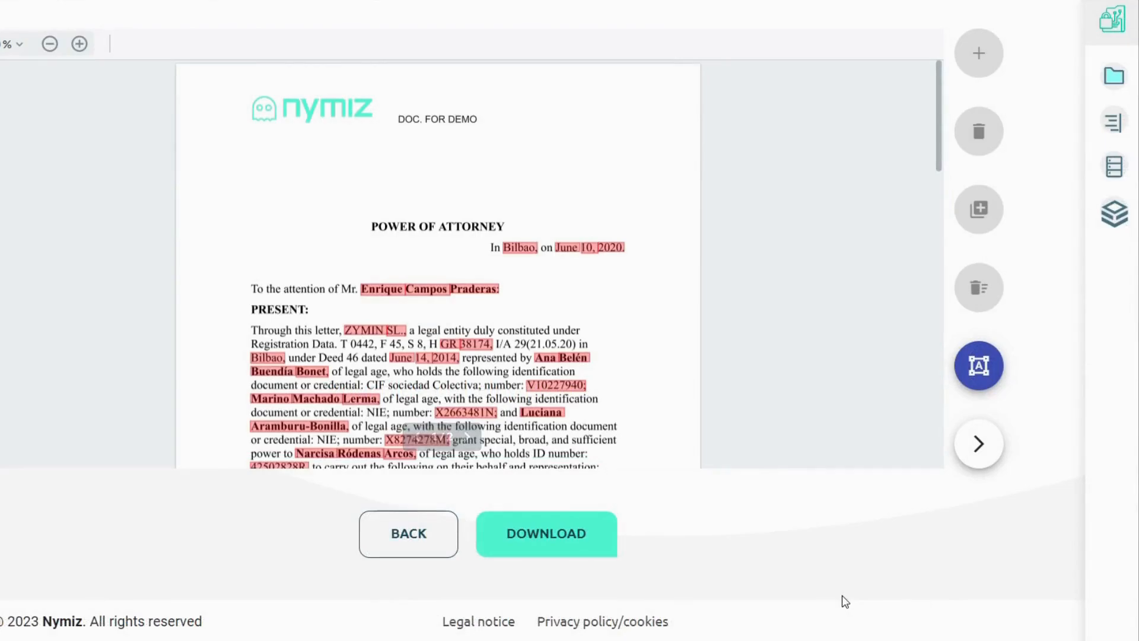
Show the list of detected words and remove the single marking on the addressee's first name.
click(980, 451)
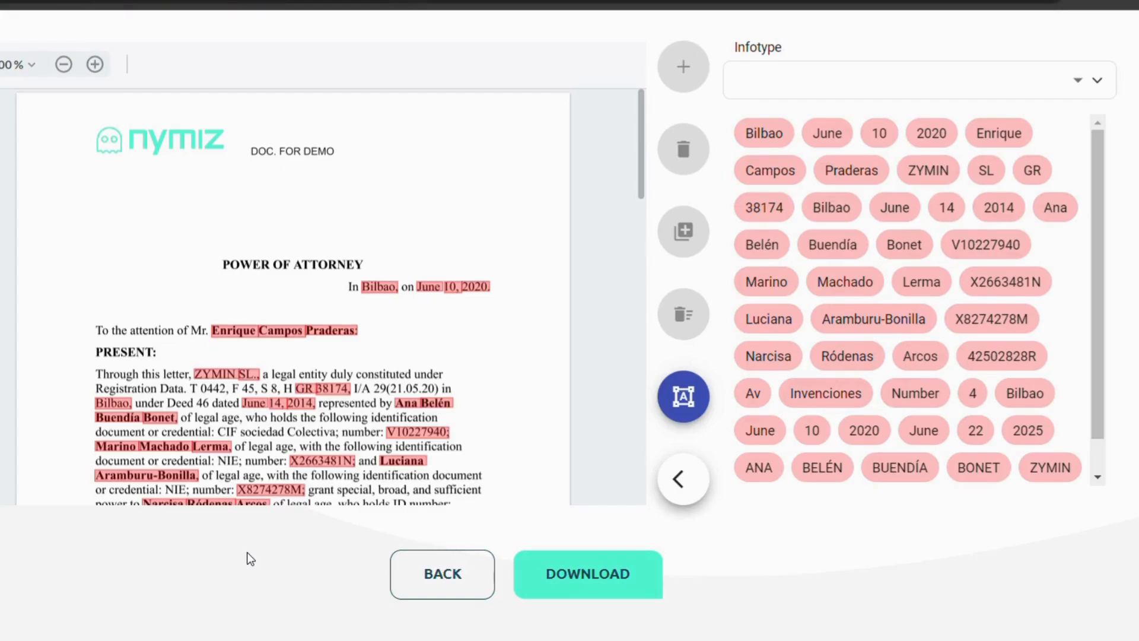
click(241, 332)
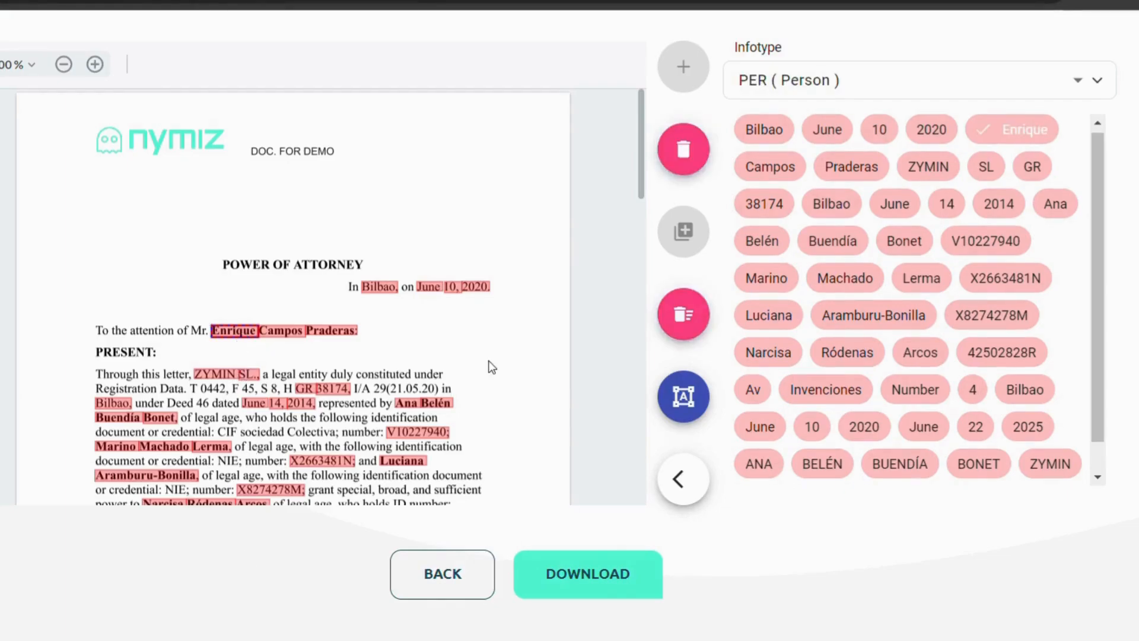
click(684, 155)
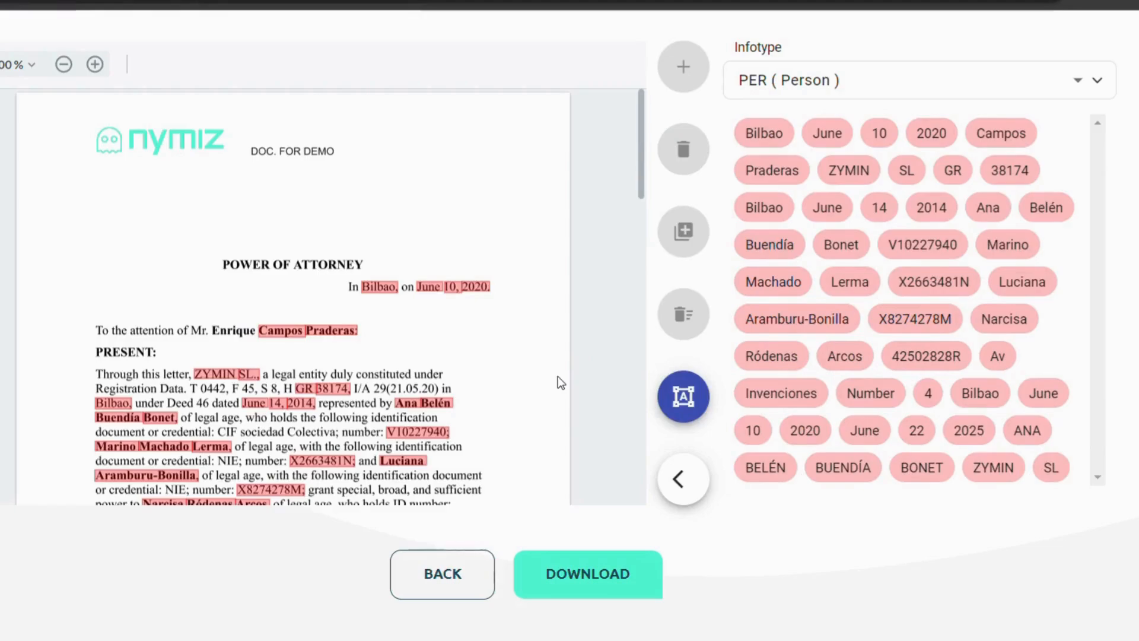
Remove the single marking on the addressee's first surname, and remove all occurrences of the second surname.
scroll(1055, 296, up, 1)
scroll(1053, 321, up, 1)
scroll(1053, 321, down, 1)
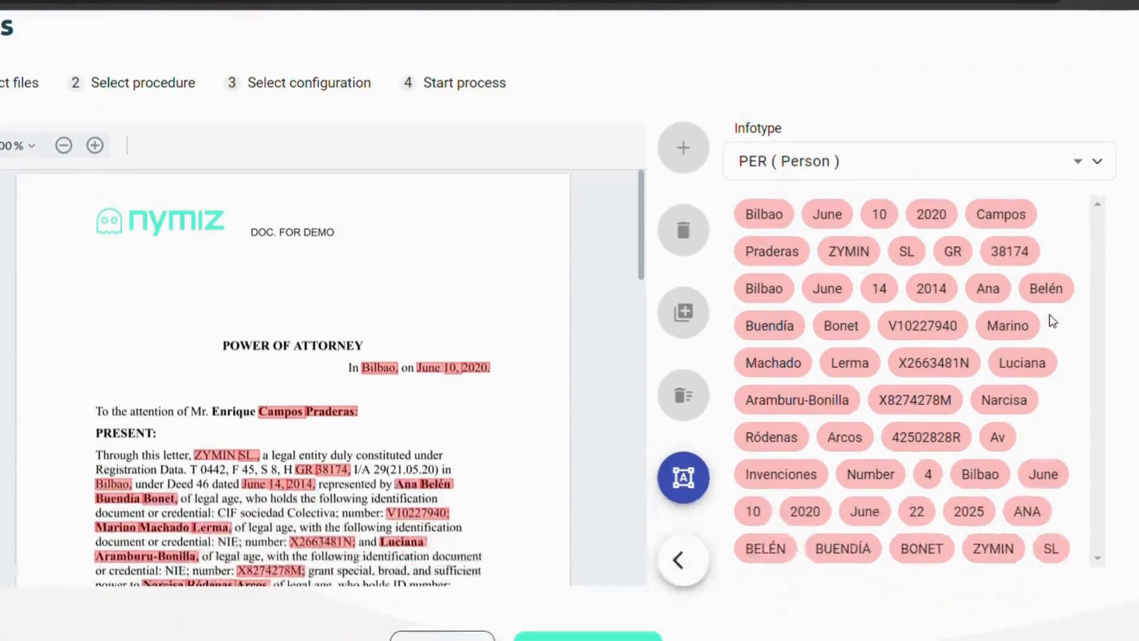
click(1030, 215)
scroll(1056, 255, down, 1)
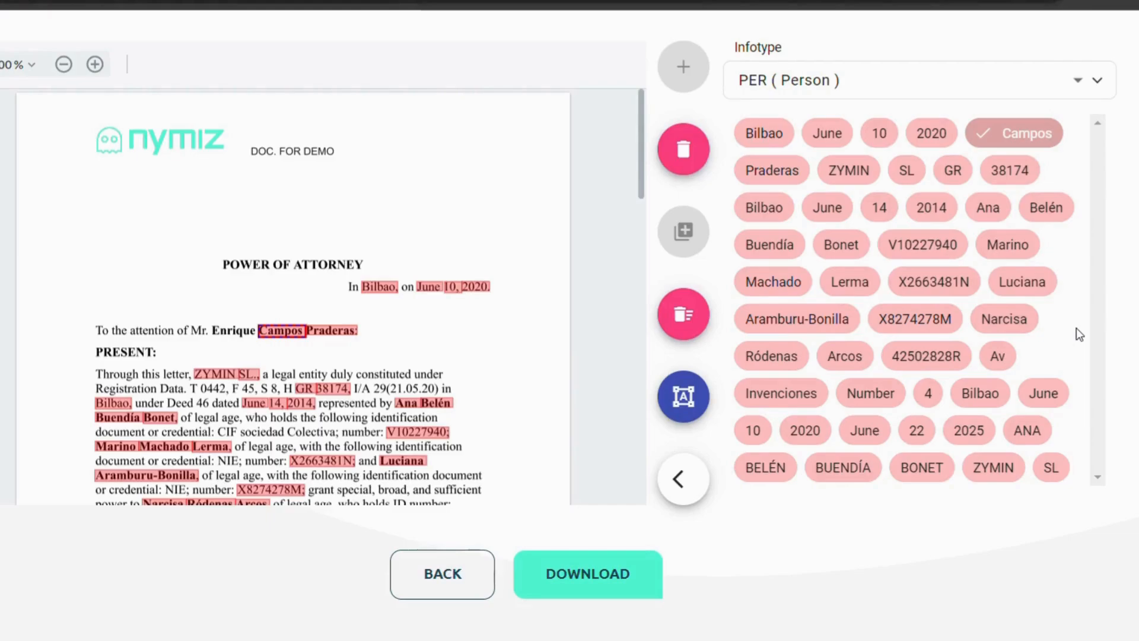
click(686, 149)
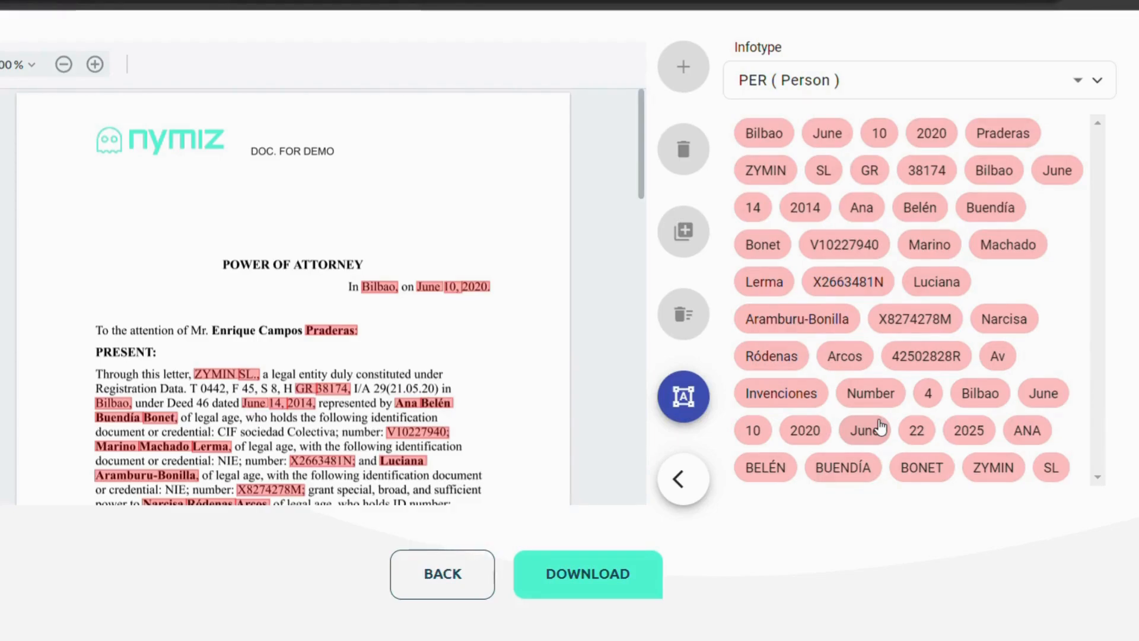
click(324, 329)
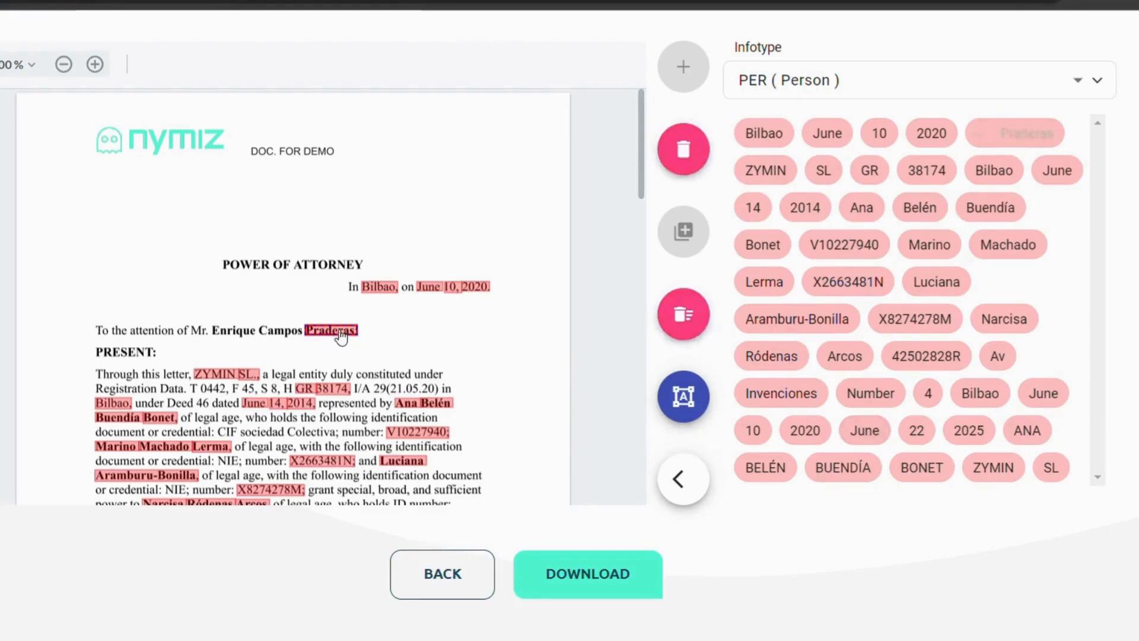
click(690, 319)
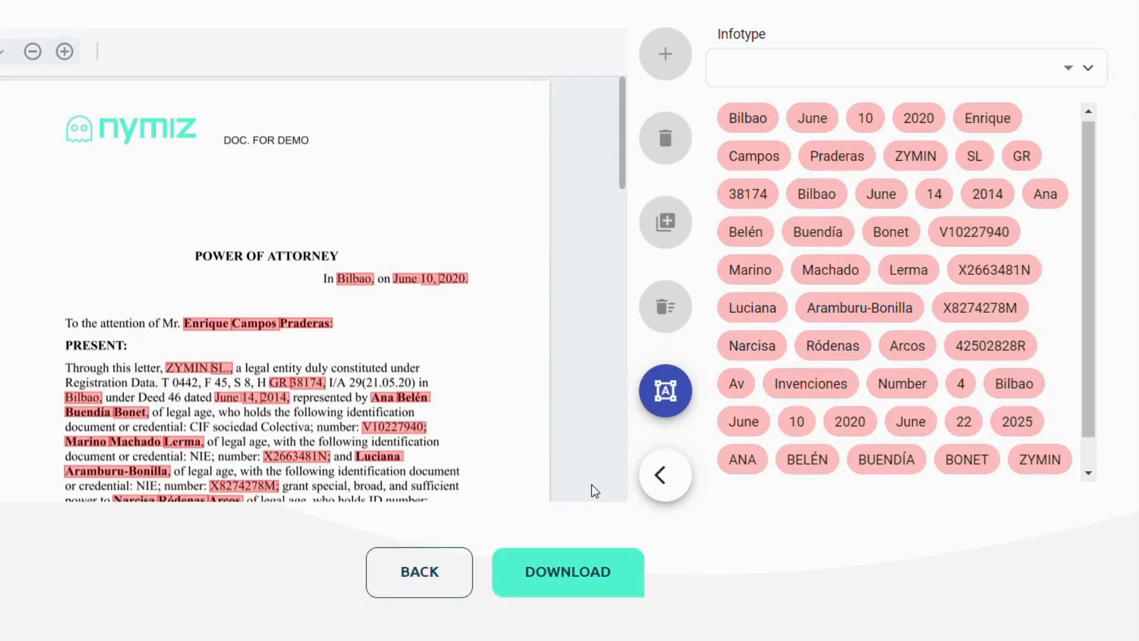
Mark the word nymiz in the header logo for anonymization, then delete that single marking.
click(142, 142)
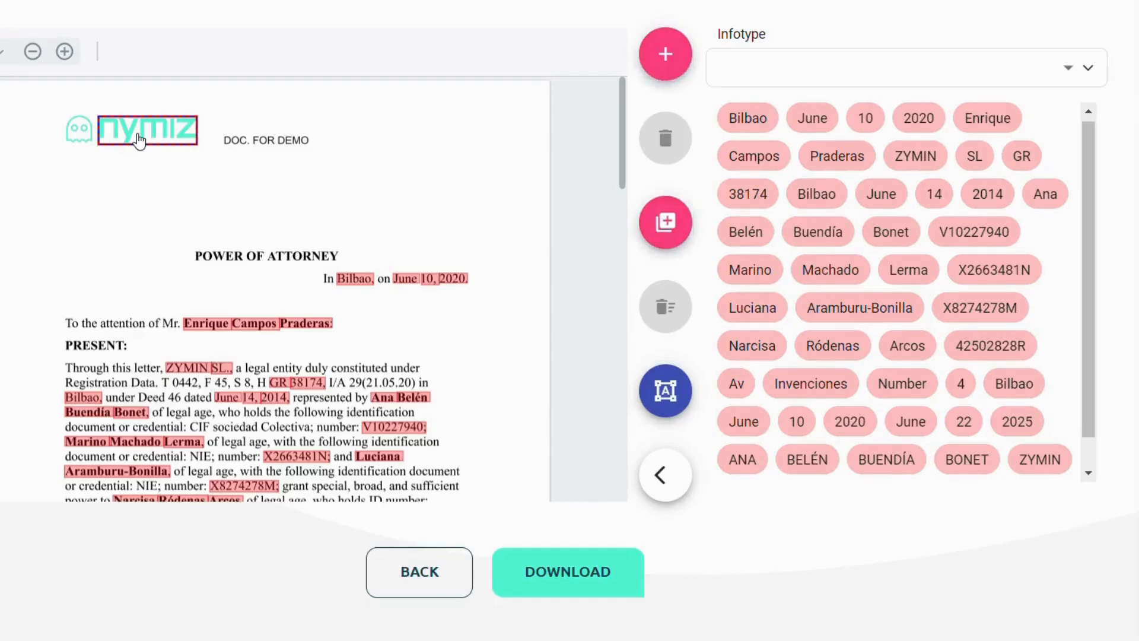
click(663, 54)
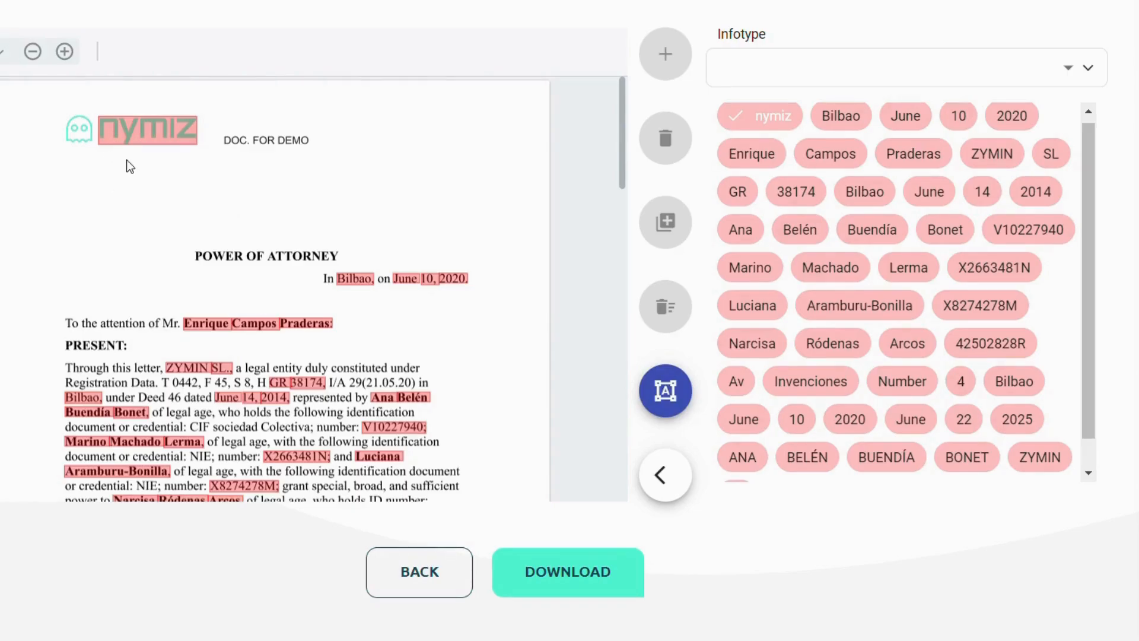
click(129, 143)
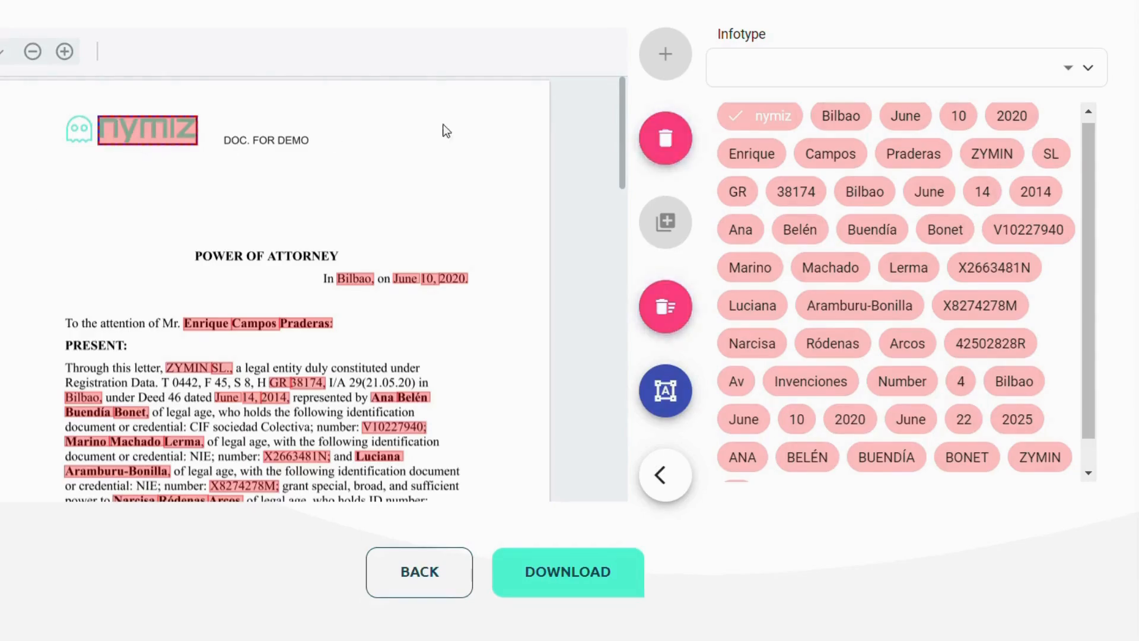
click(666, 137)
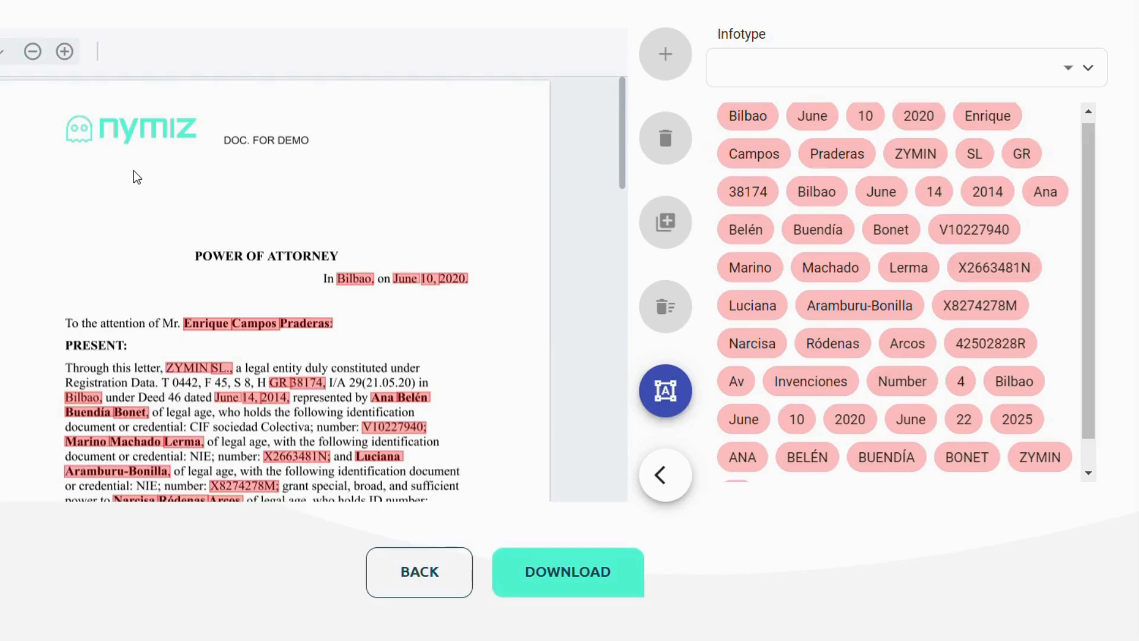
Mark all occurrences of the word nymiz from the header logo and look through the rest of the document.
drag(99, 116, 197, 144)
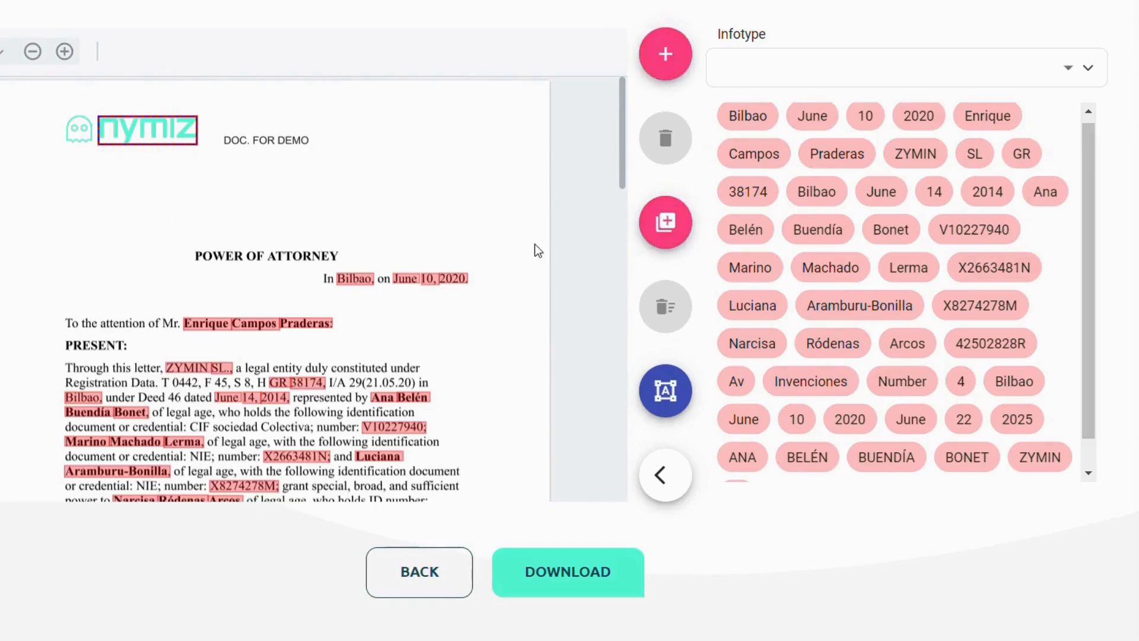
click(673, 226)
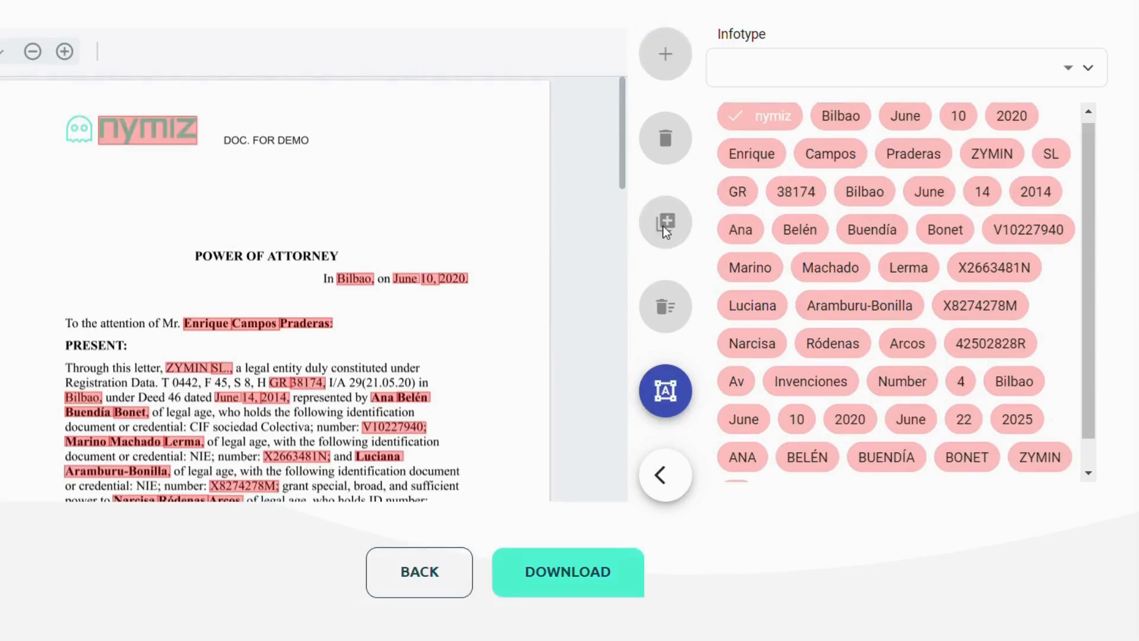
drag(625, 88, 621, 349)
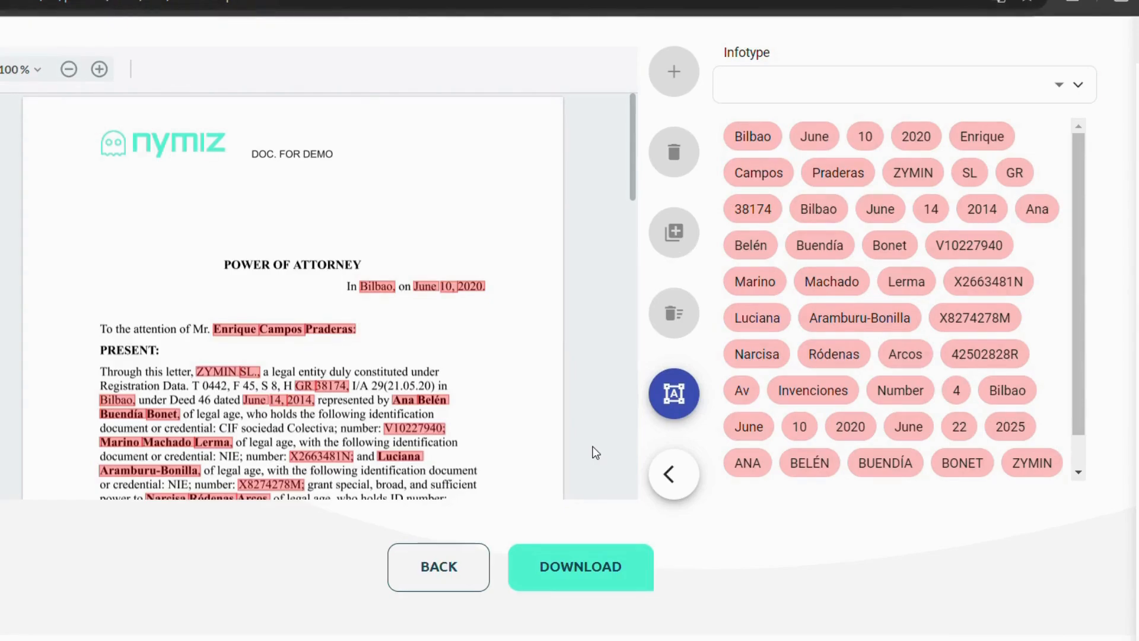
Draw an anonymization area around the whole nymiz logo, including its ghost symbol, and download the document.
click(669, 407)
mouse_move(86, 121)
mouse_down()
mouse_move(226, 158)
mouse_move(235, 174)
mouse_up()
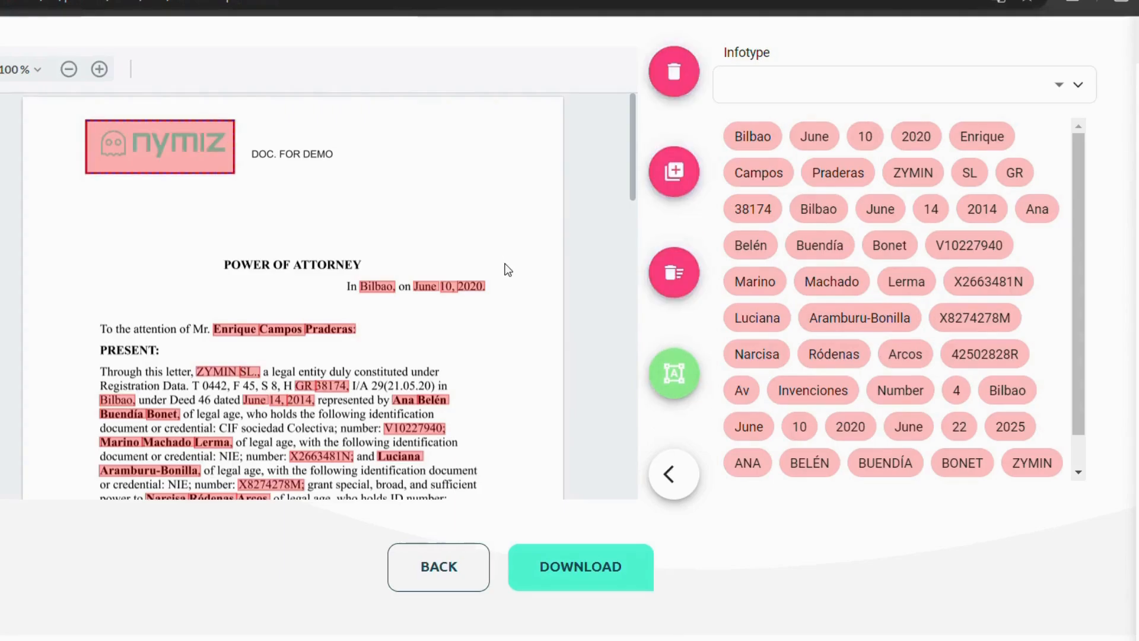
click(673, 374)
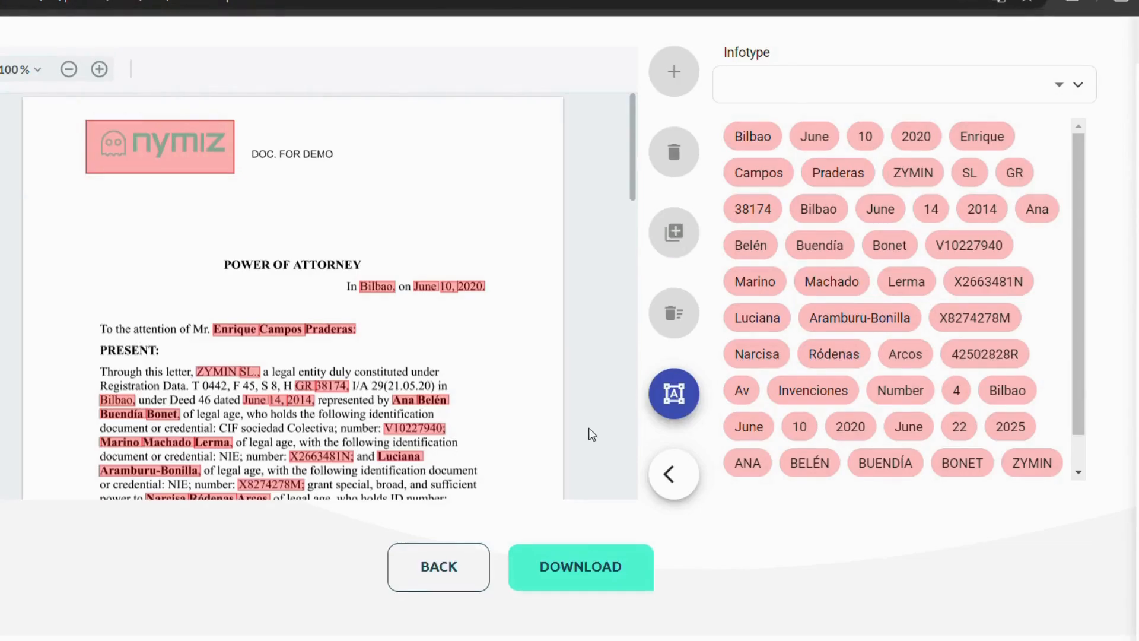
click(178, 149)
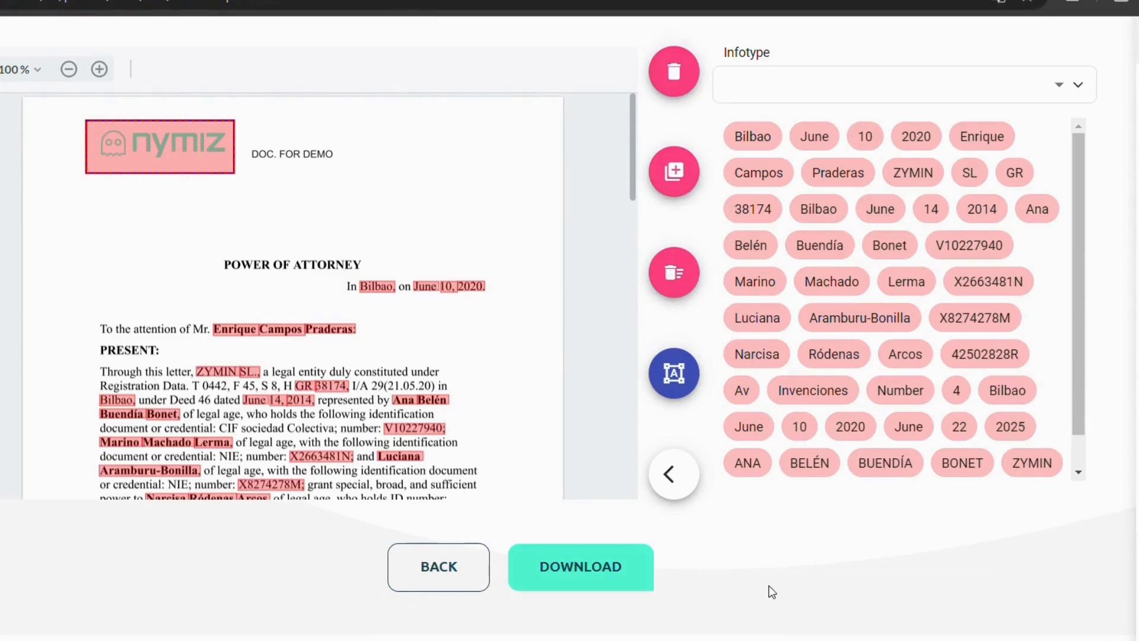
click(592, 573)
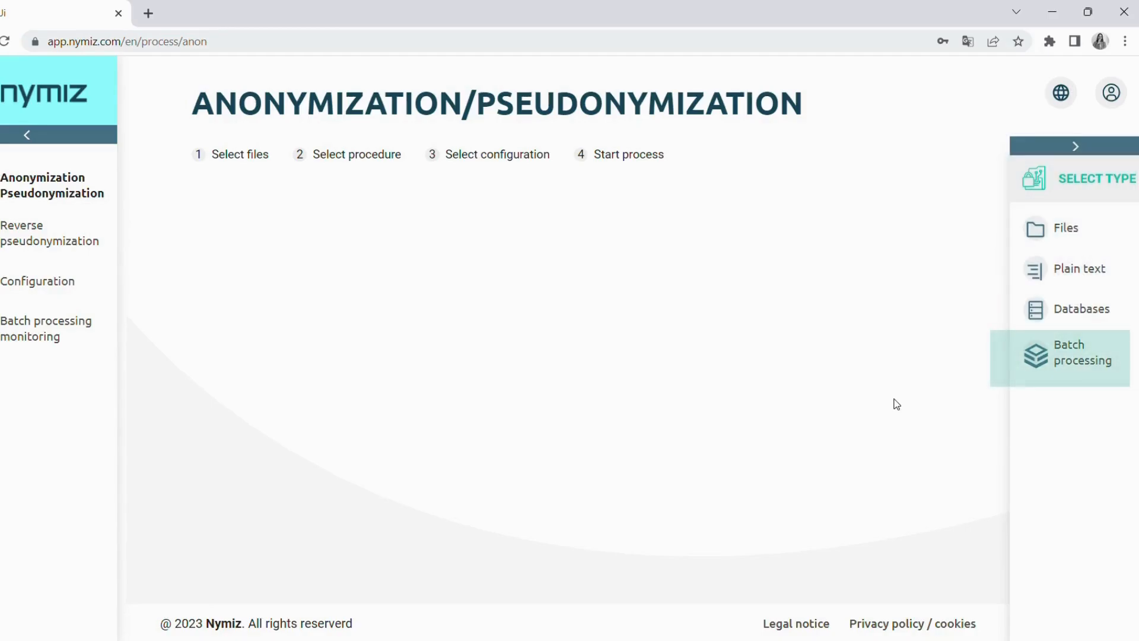
Start a batch process and enter DEMO as its description.
click(1094, 362)
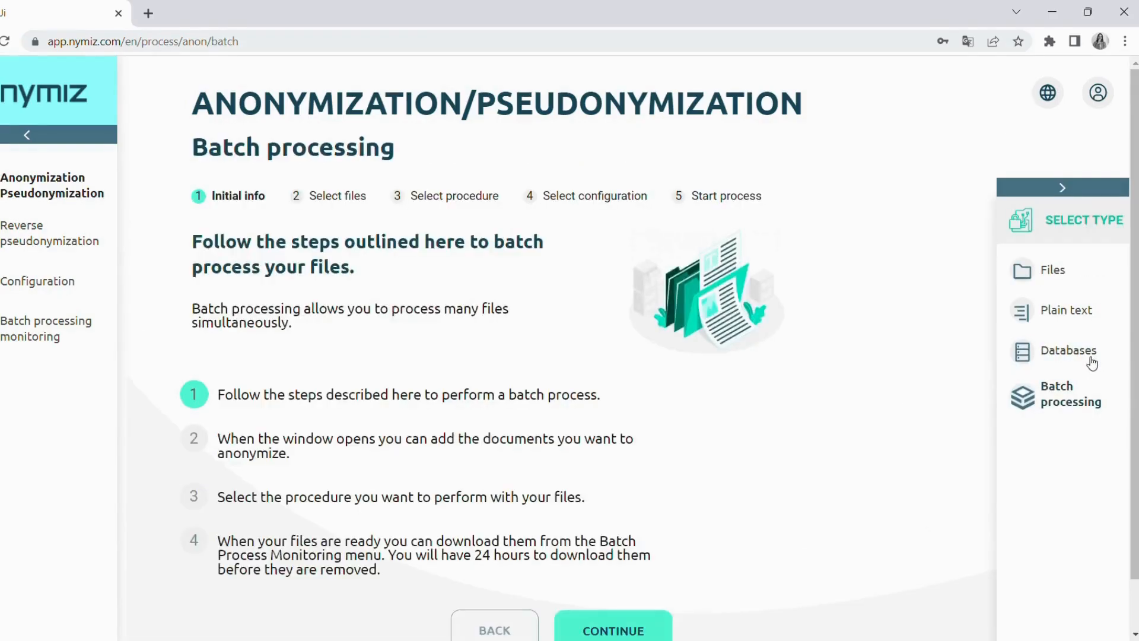
scroll(1045, 371, down, 1)
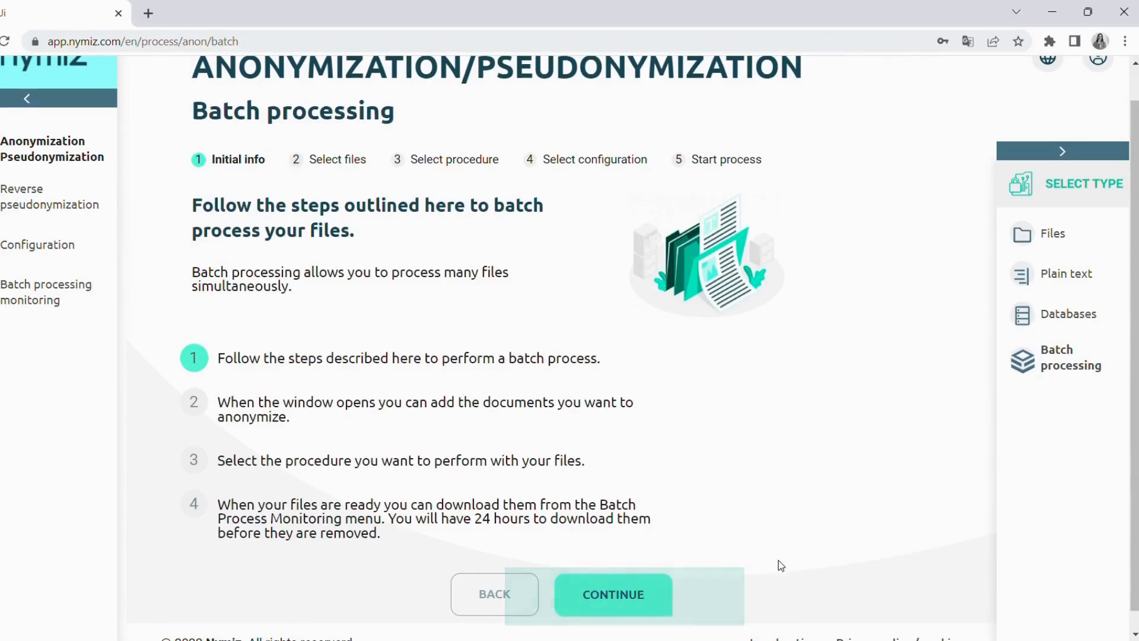
click(617, 594)
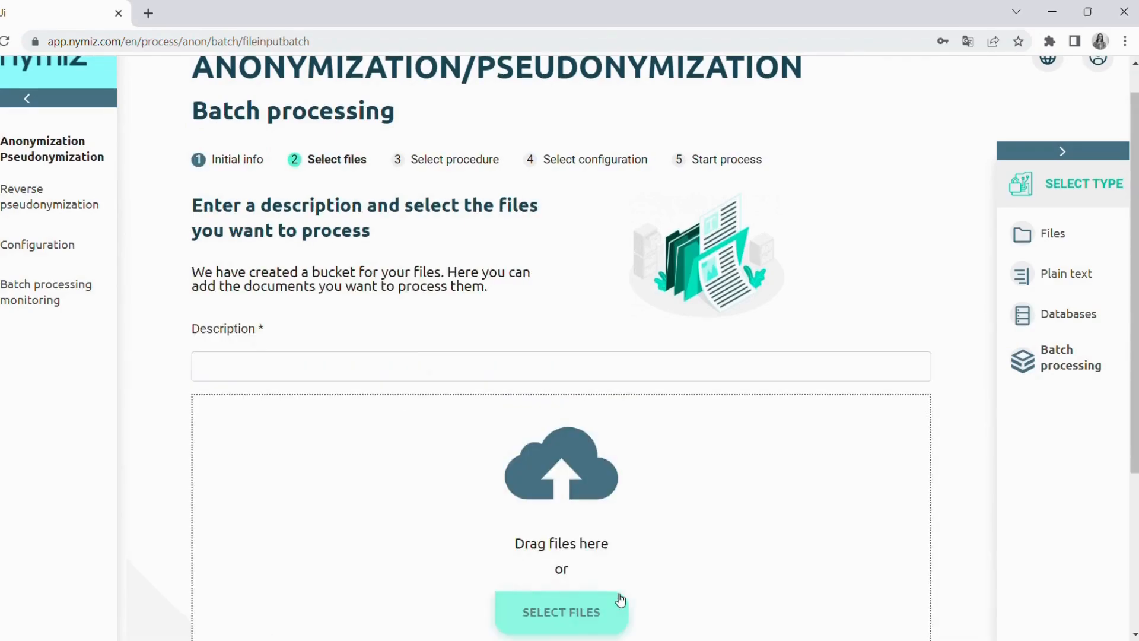
scroll(617, 594, down, 1)
scroll(766, 240, down, 2)
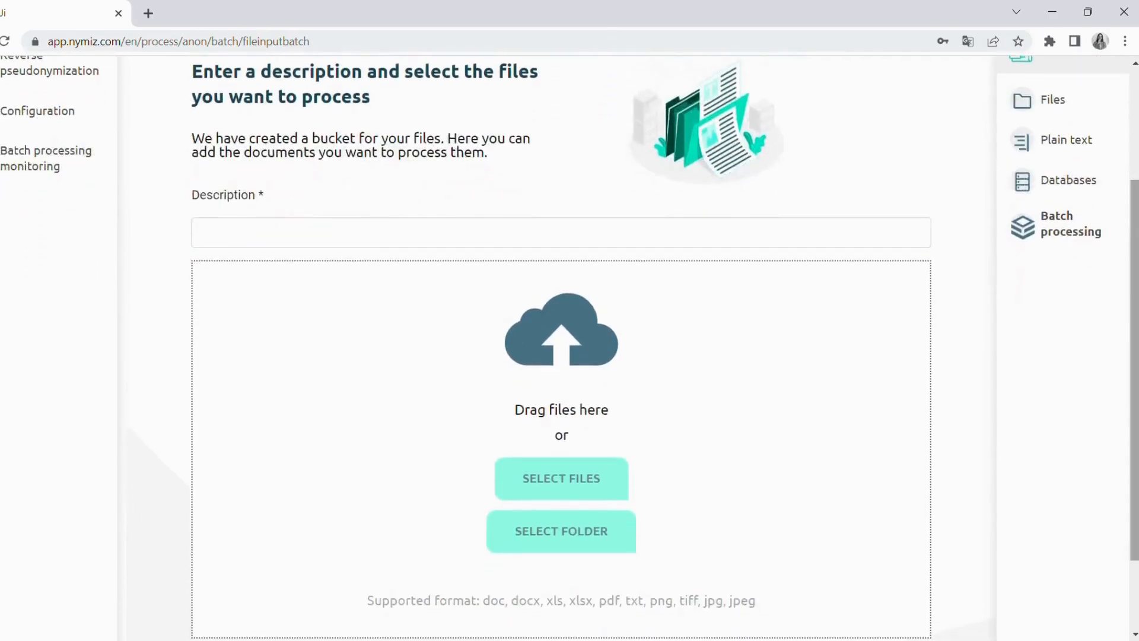
click(762, 238)
text(DEMO)
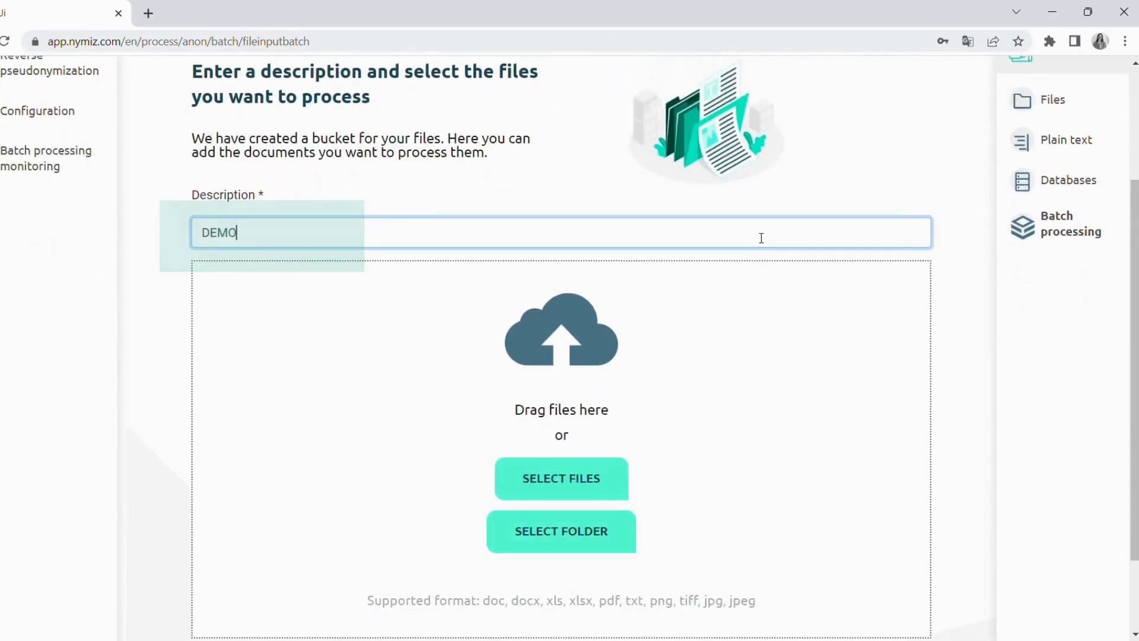
Add the loan letter, Power of Attorney, sign-up requests and vendor registration files to the batch, and continue to the procedure selection.
click(575, 478)
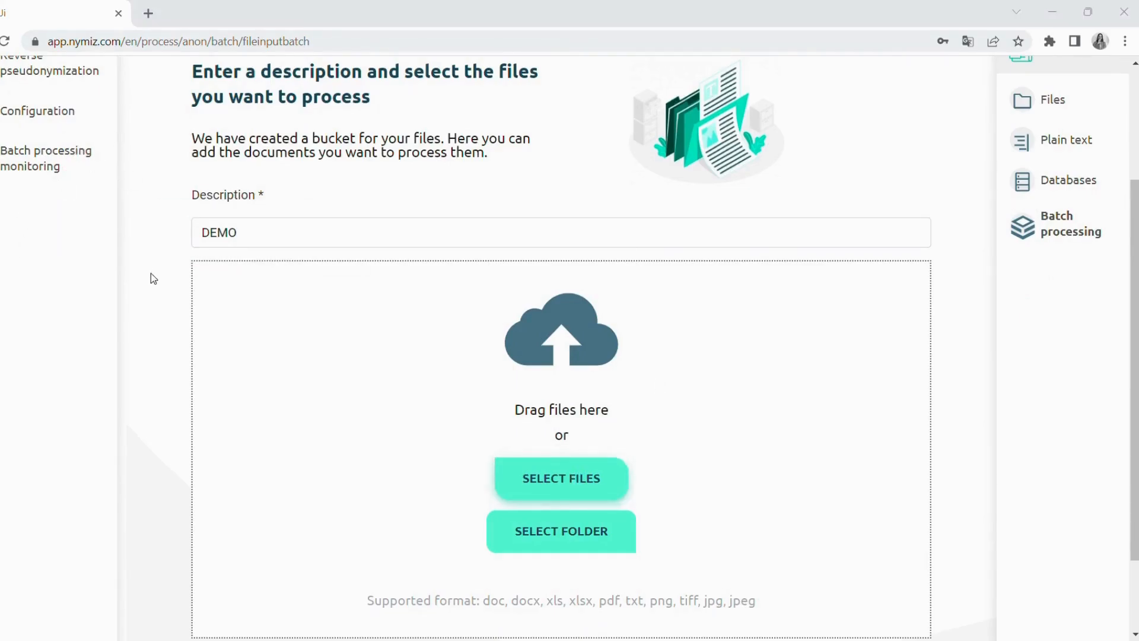
click(401, 348)
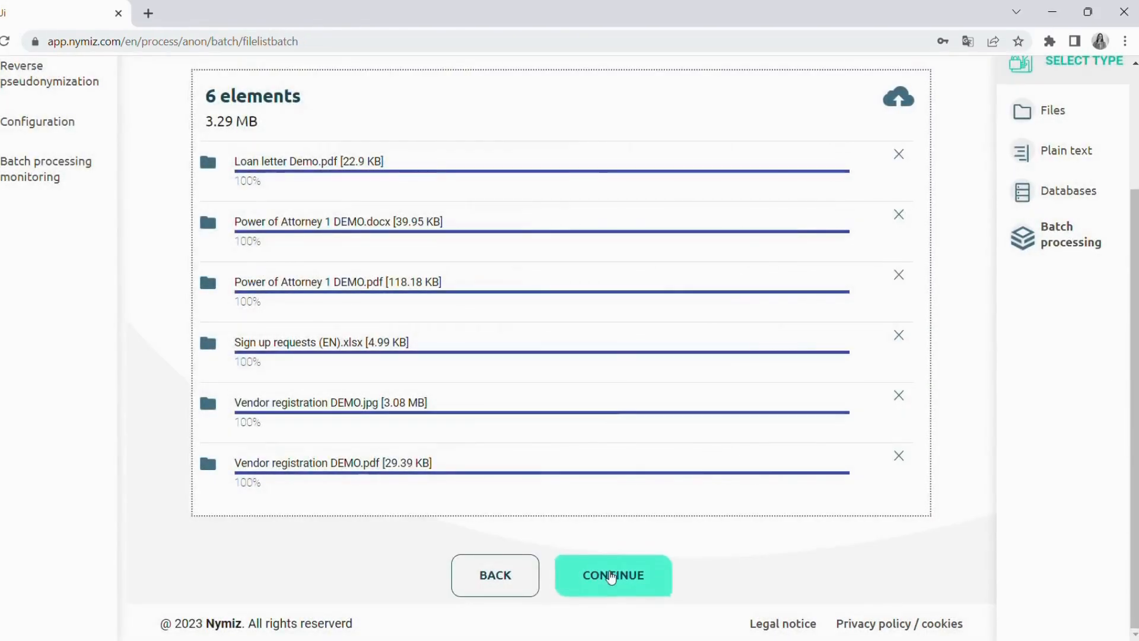
click(601, 575)
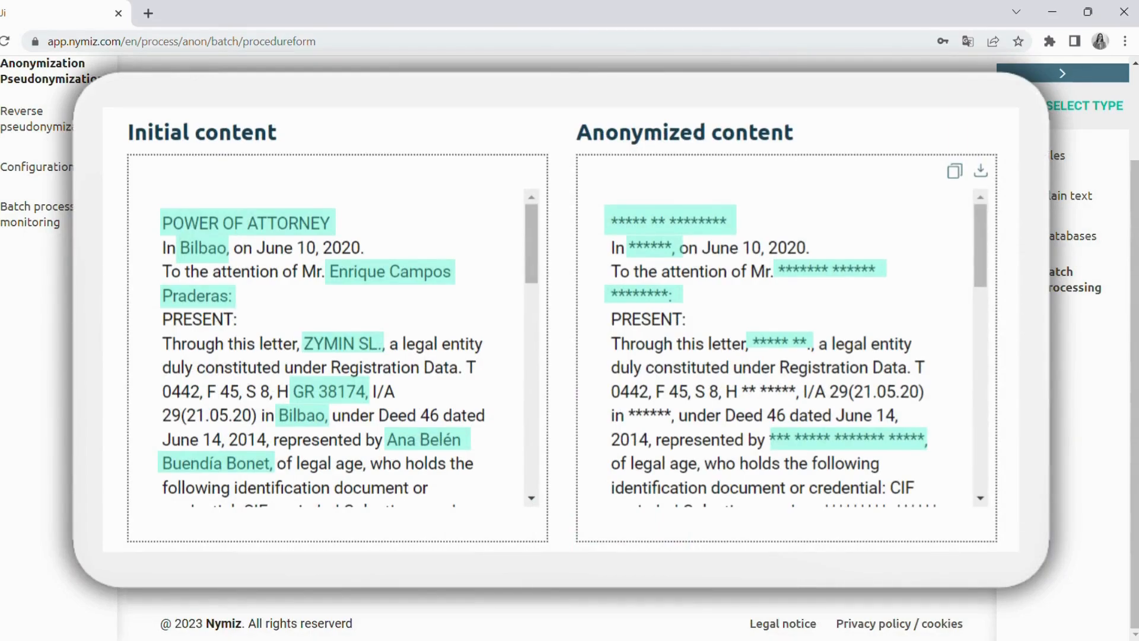
Use Anonymization with the Tokenization substitution mode for the batch, and select the TEST exceptions configuration.
click(579, 436)
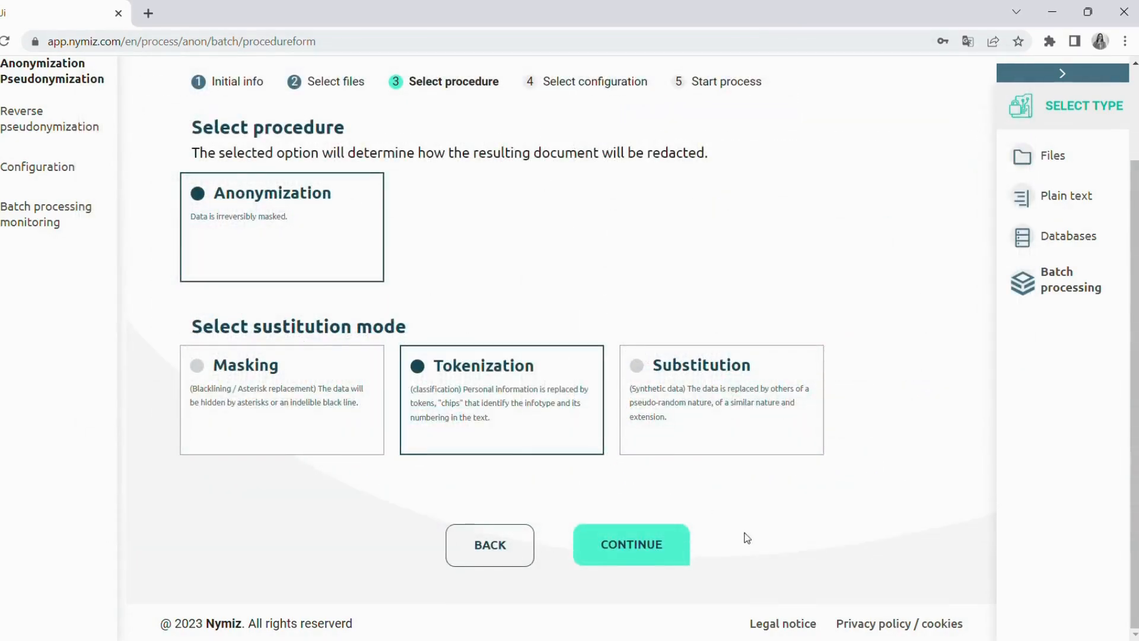
click(641, 549)
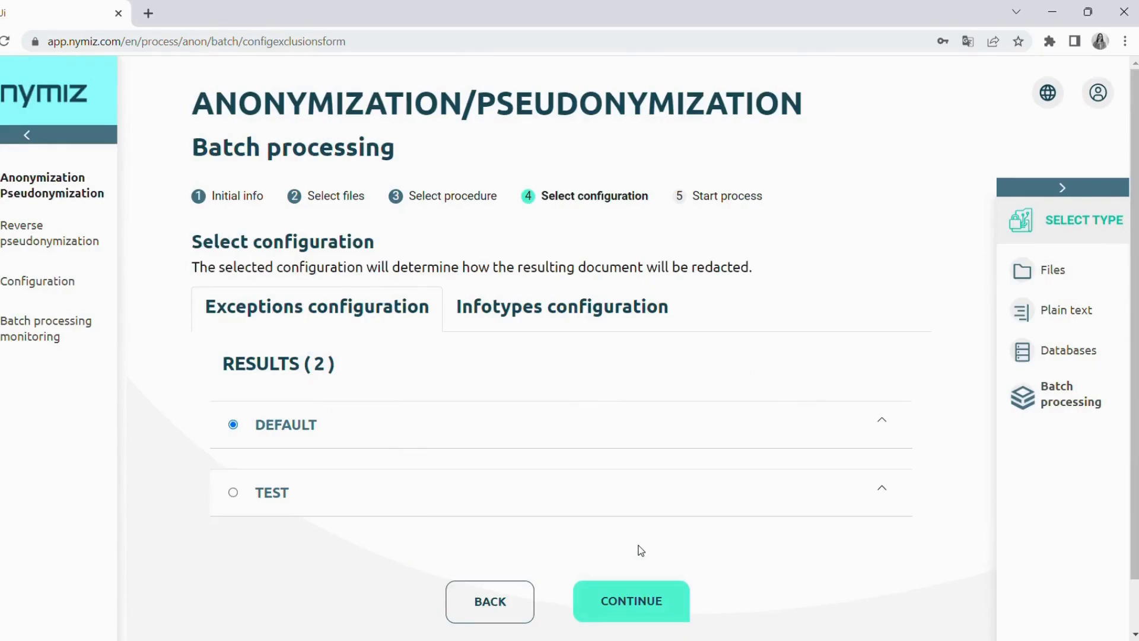
scroll(1125, 386, down, 2)
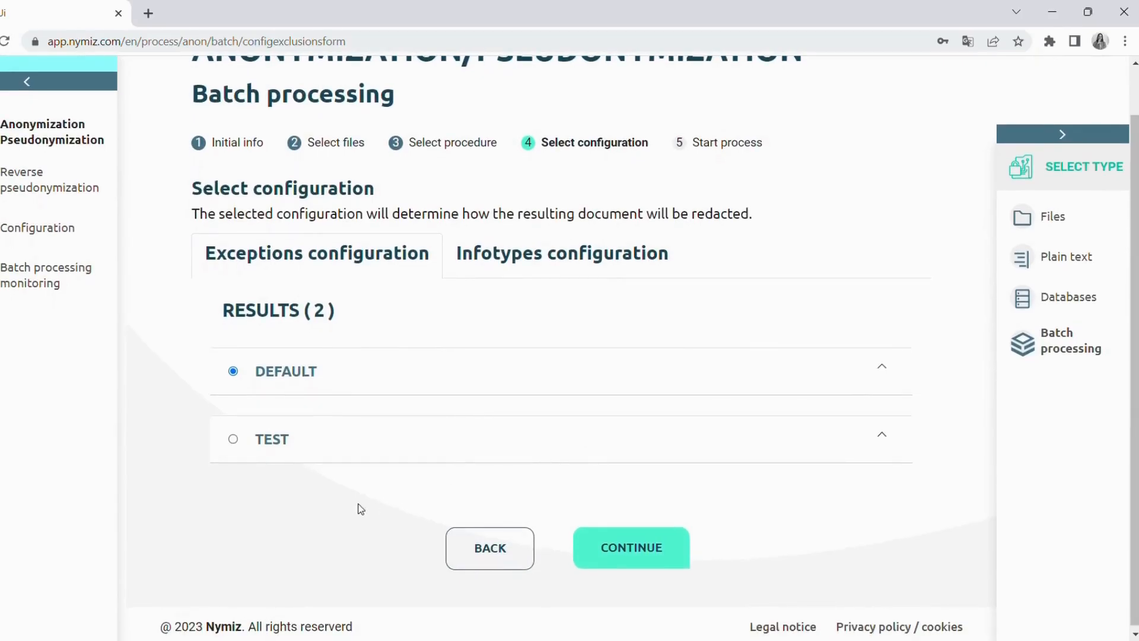
click(235, 439)
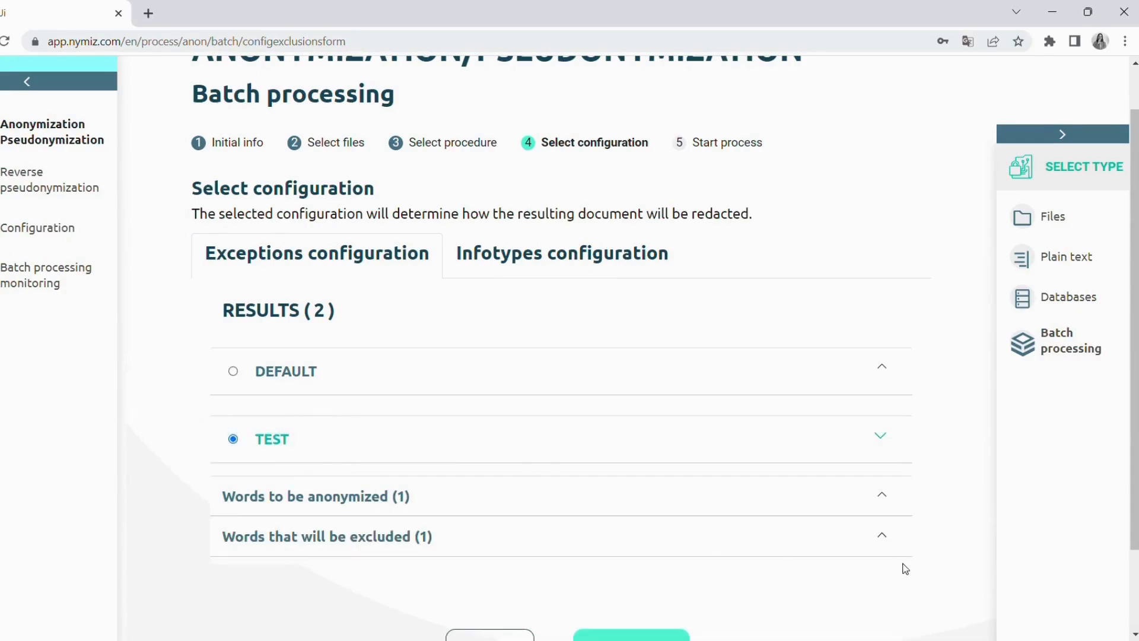
Review the words to be anonymized and excluded in the TEST exceptions configuration, and check the details of DEFAULT.
click(880, 536)
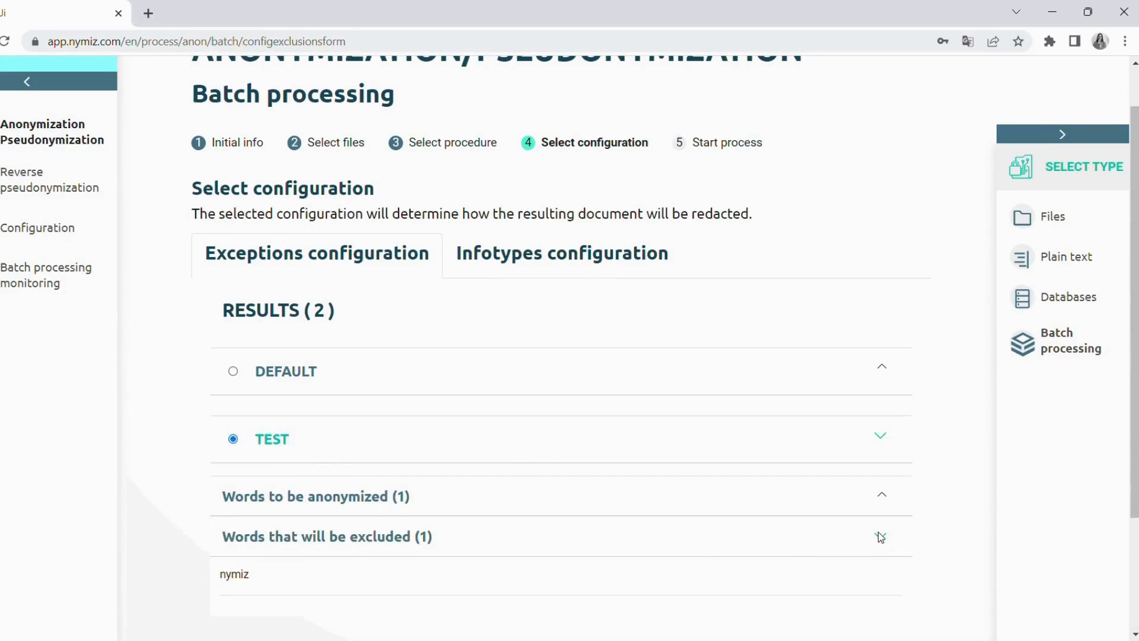
click(879, 535)
click(882, 496)
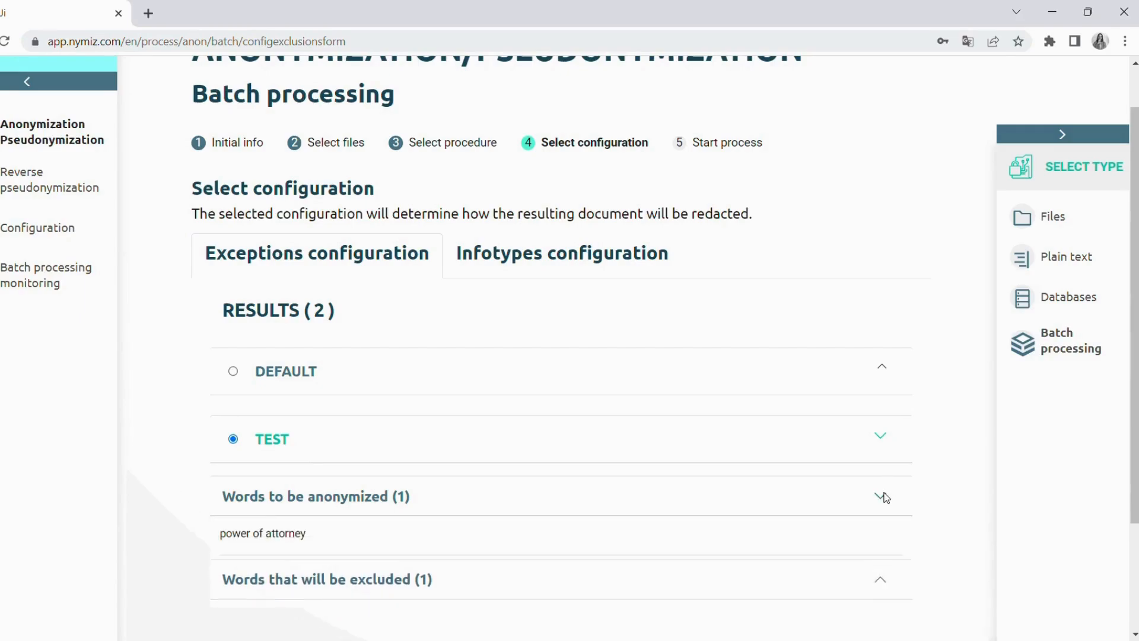
click(884, 497)
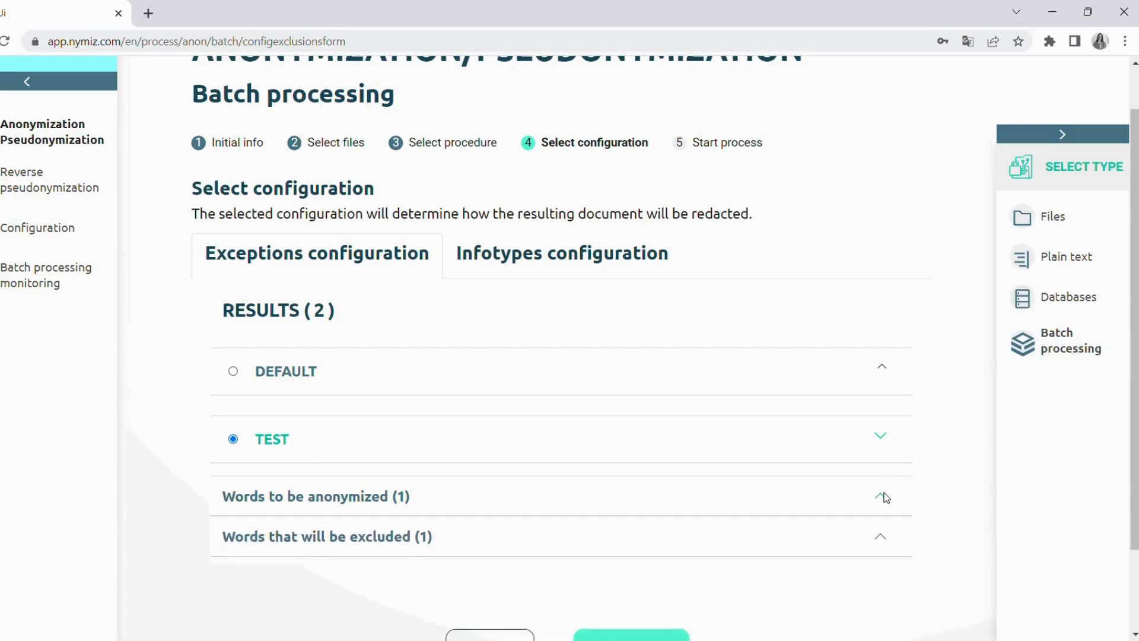
click(881, 435)
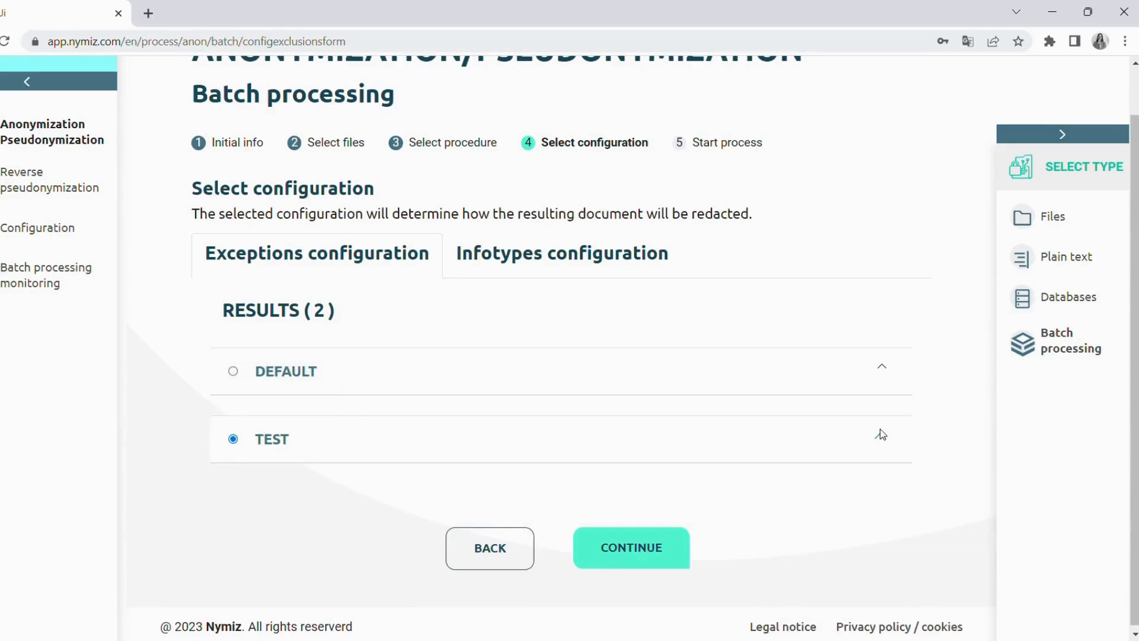
click(882, 369)
click(883, 369)
Select the TEST infotypes configuration for the batch and review its deactivated infotypes.
click(640, 260)
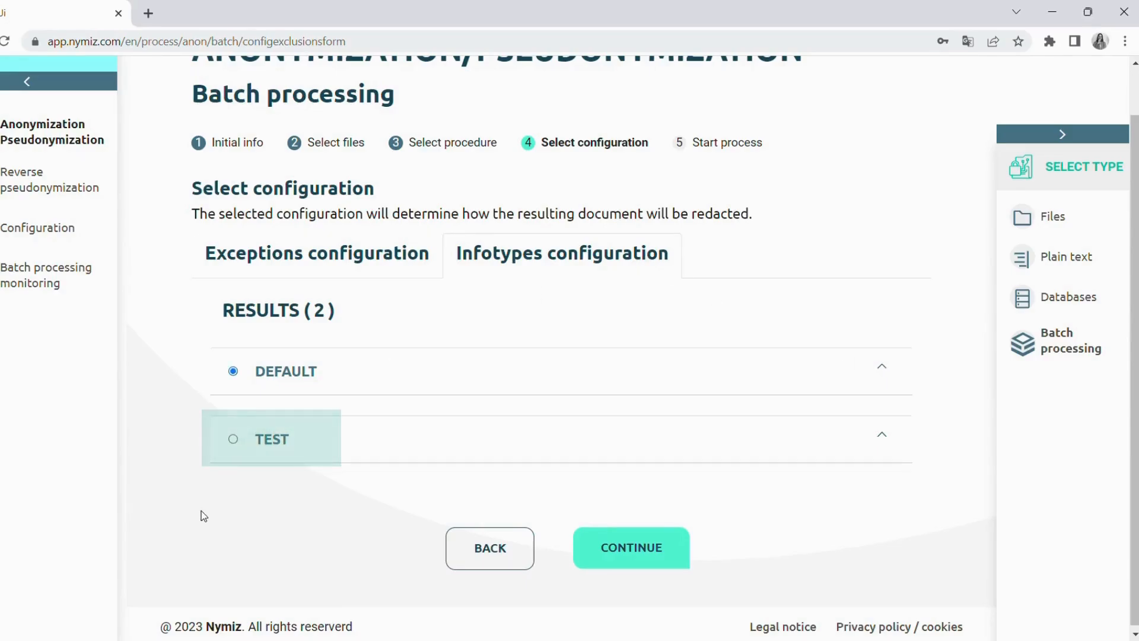
click(234, 439)
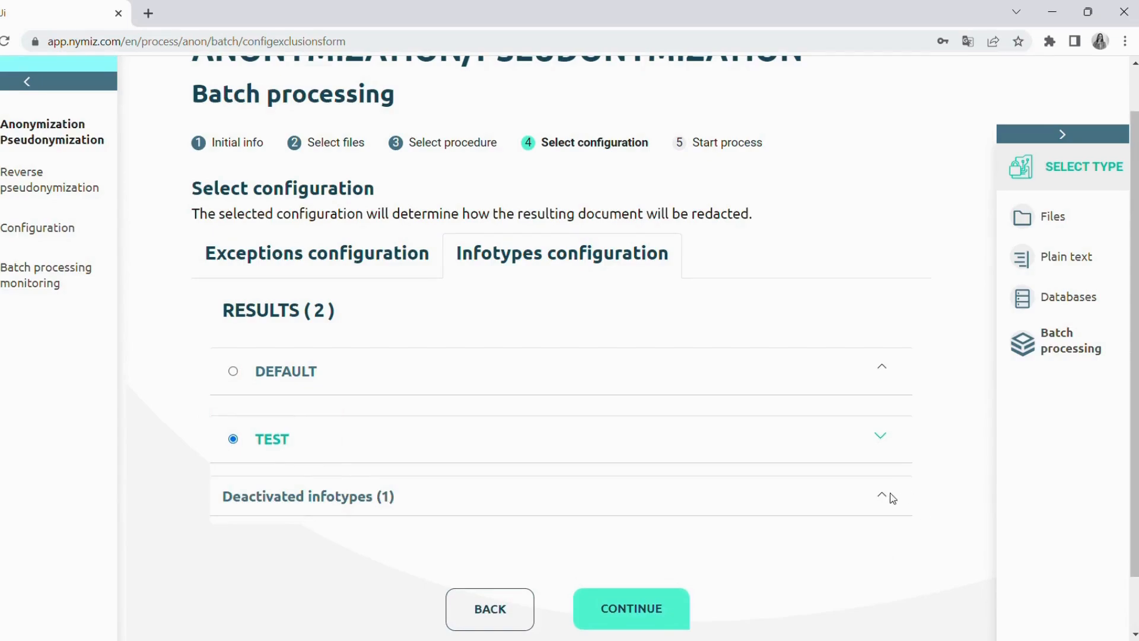
click(884, 496)
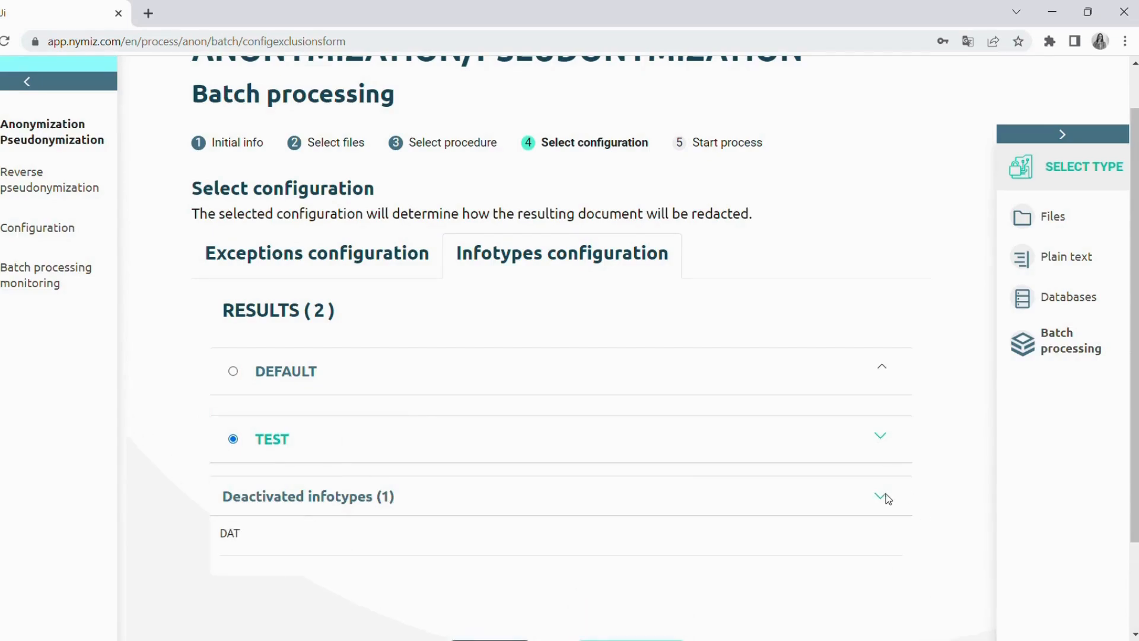
click(884, 495)
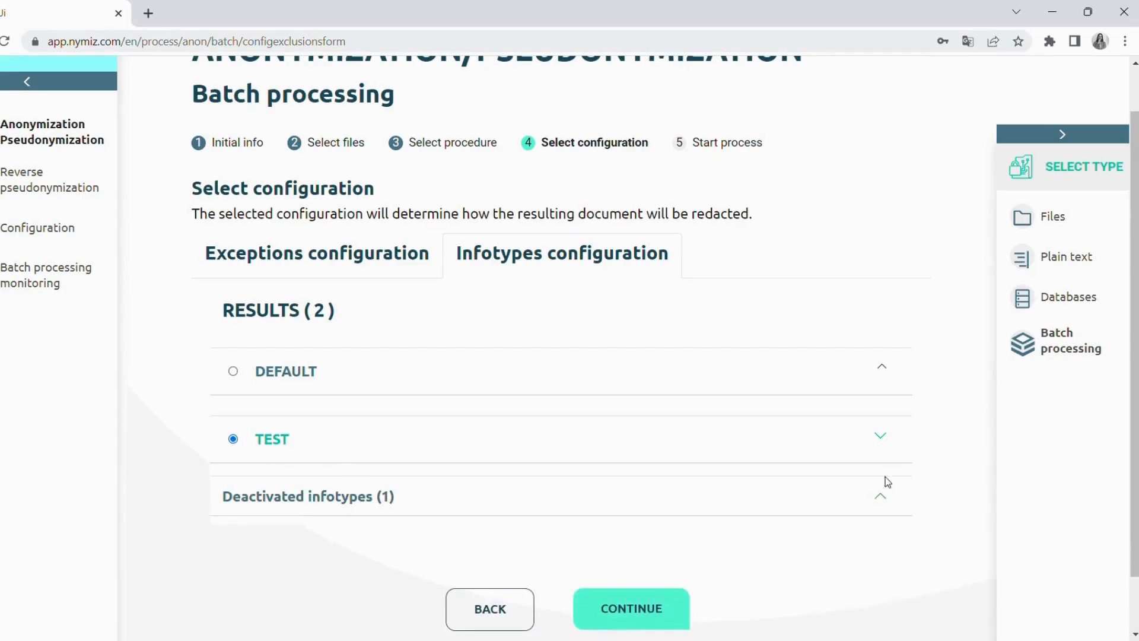
click(881, 438)
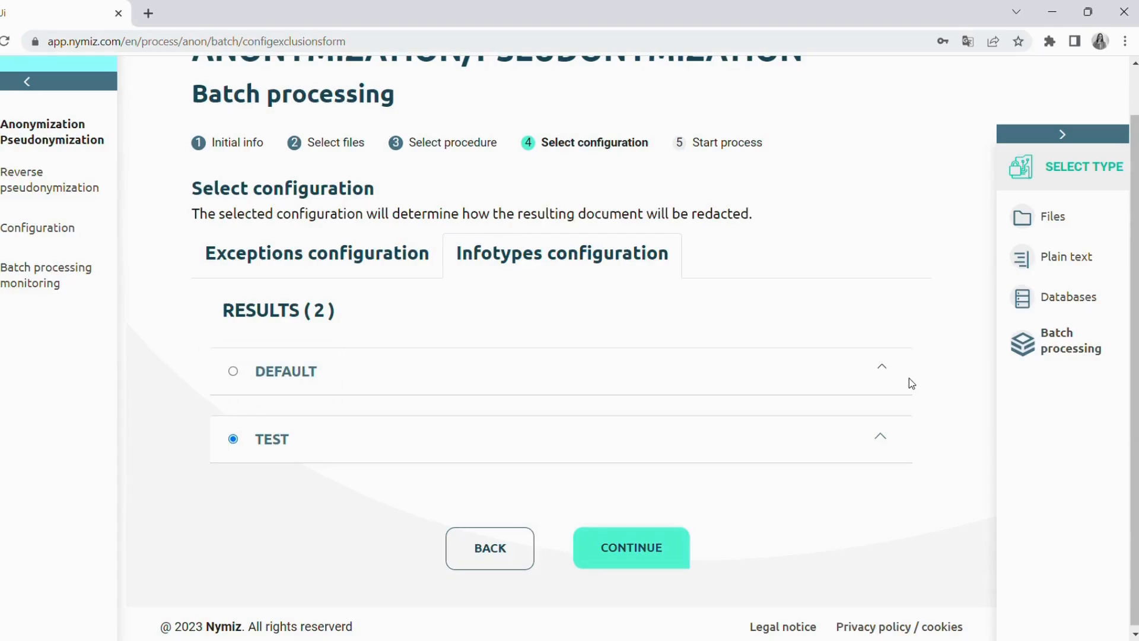
click(882, 368)
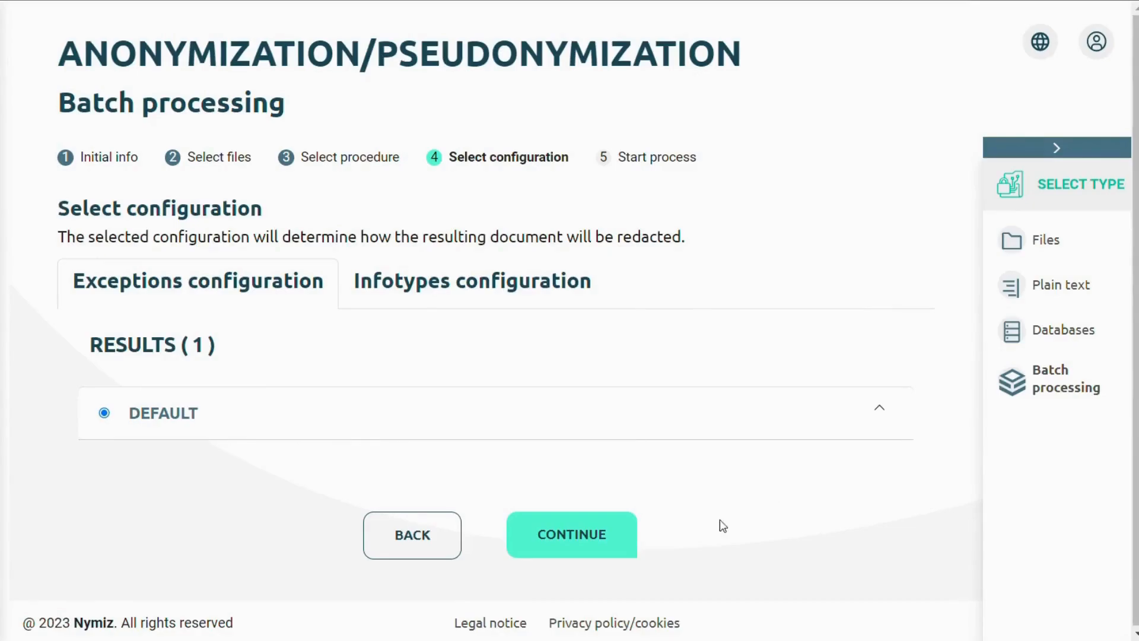
Continue with the DEFAULT exceptions configuration, start the batch process, and refresh the batch monitoring list.
click(618, 533)
scroll(768, 493, down, 3)
scroll(768, 491, down, 10)
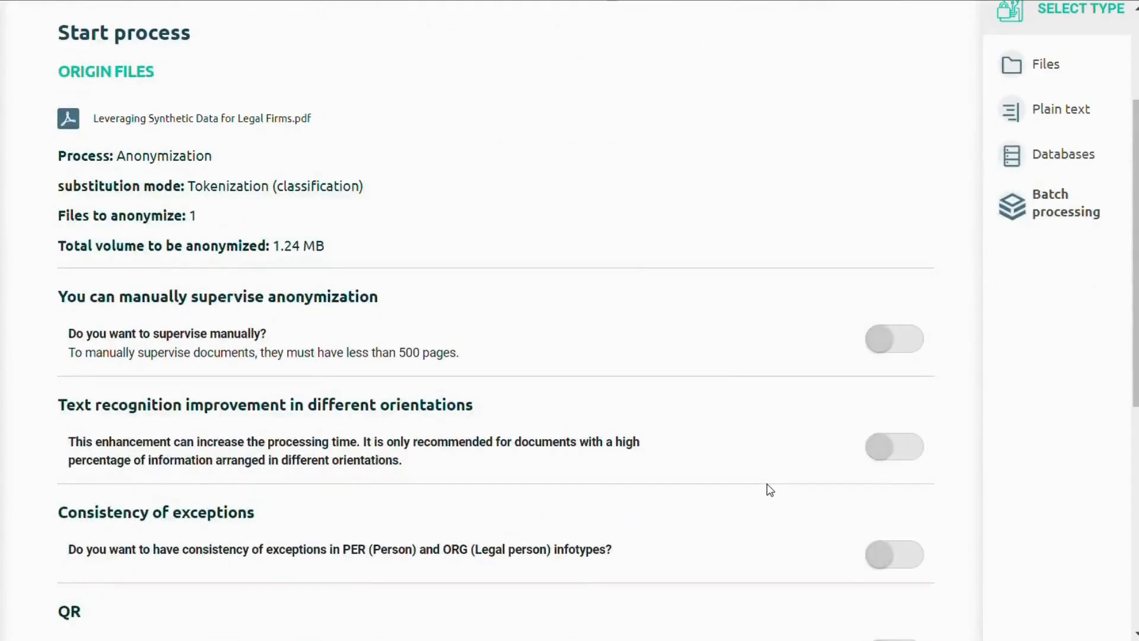
click(631, 570)
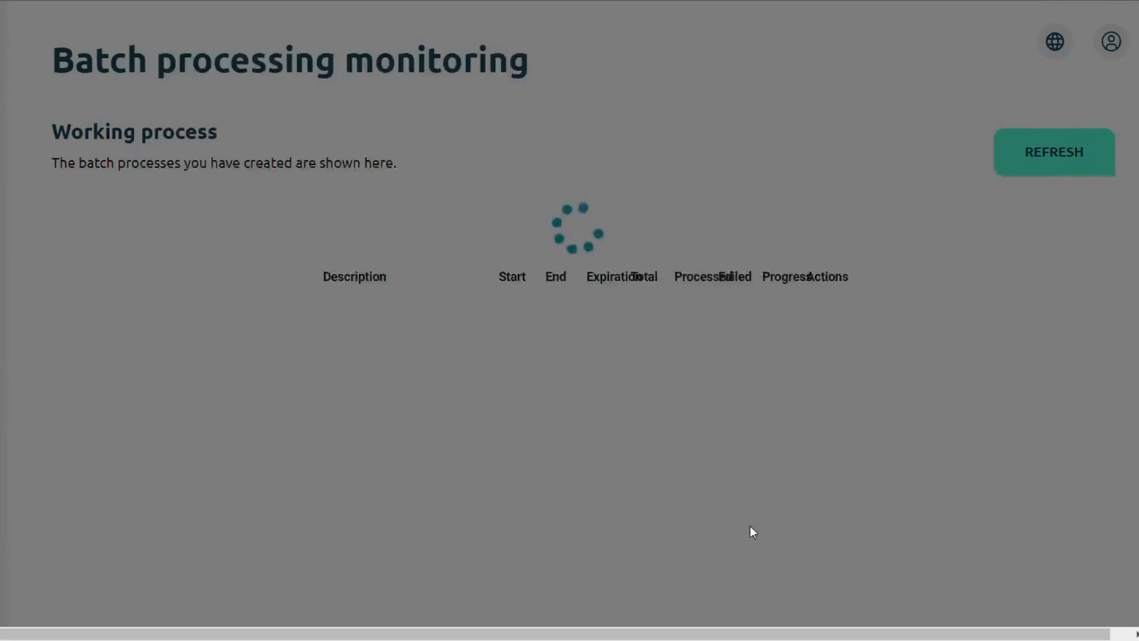
click(471, 511)
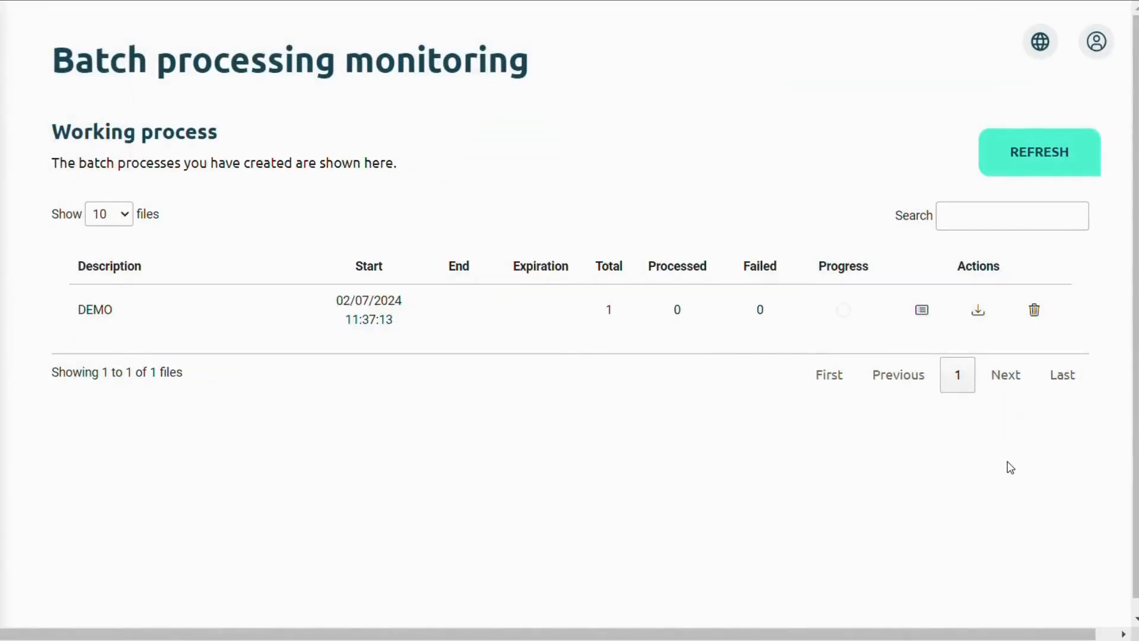
click(1071, 158)
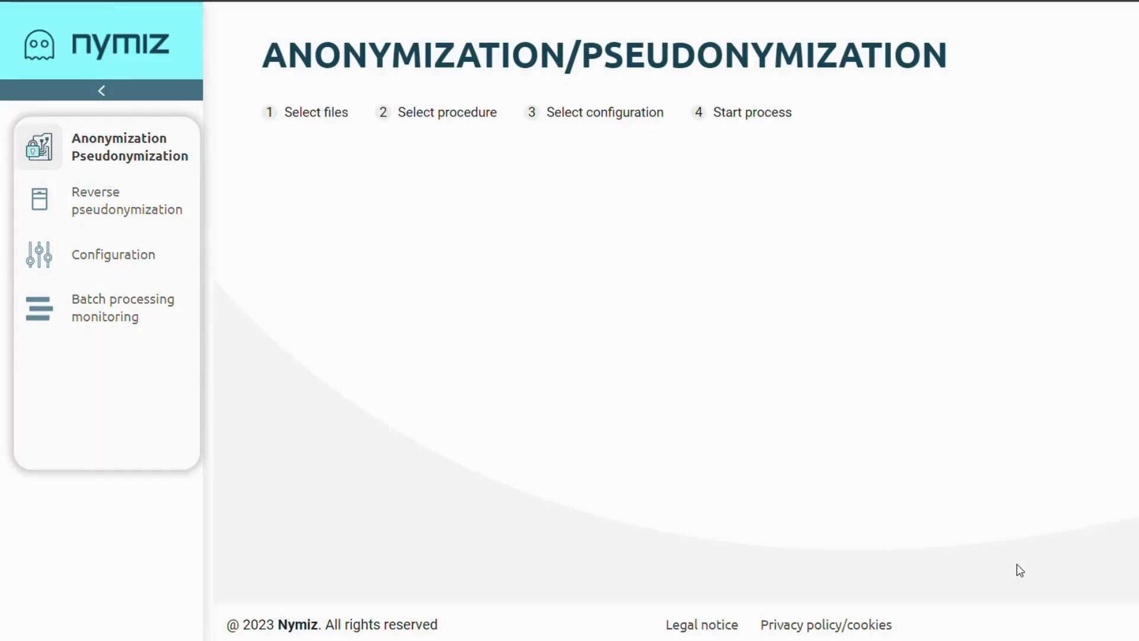
Open the DEFAULT exceptions configuration and add "Nymiz" as a positive exception.
click(118, 258)
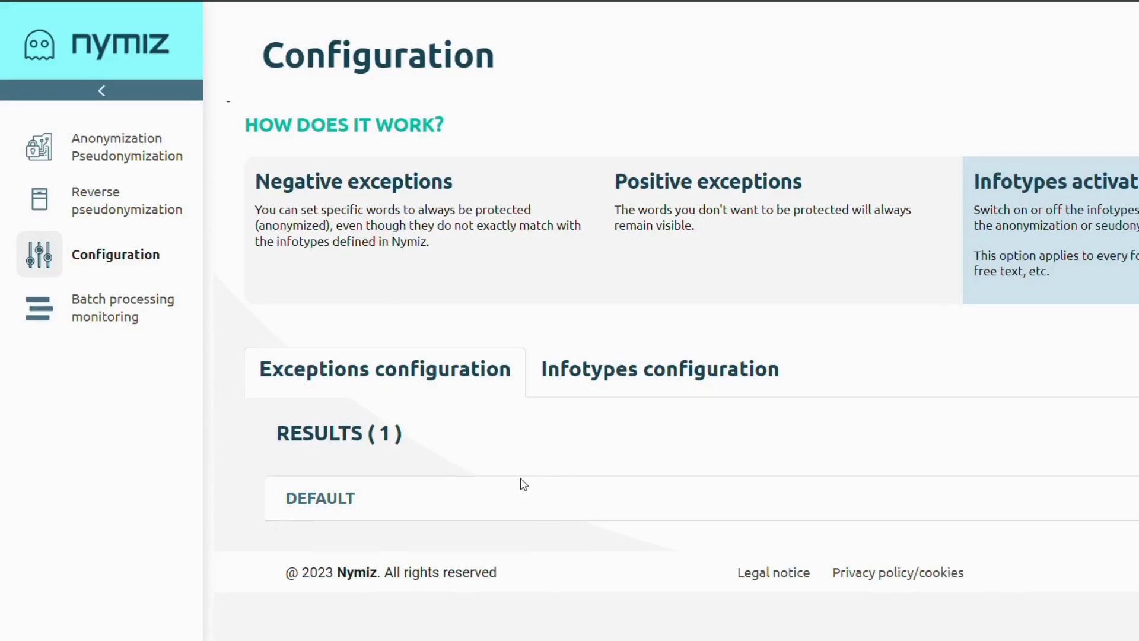
click(343, 500)
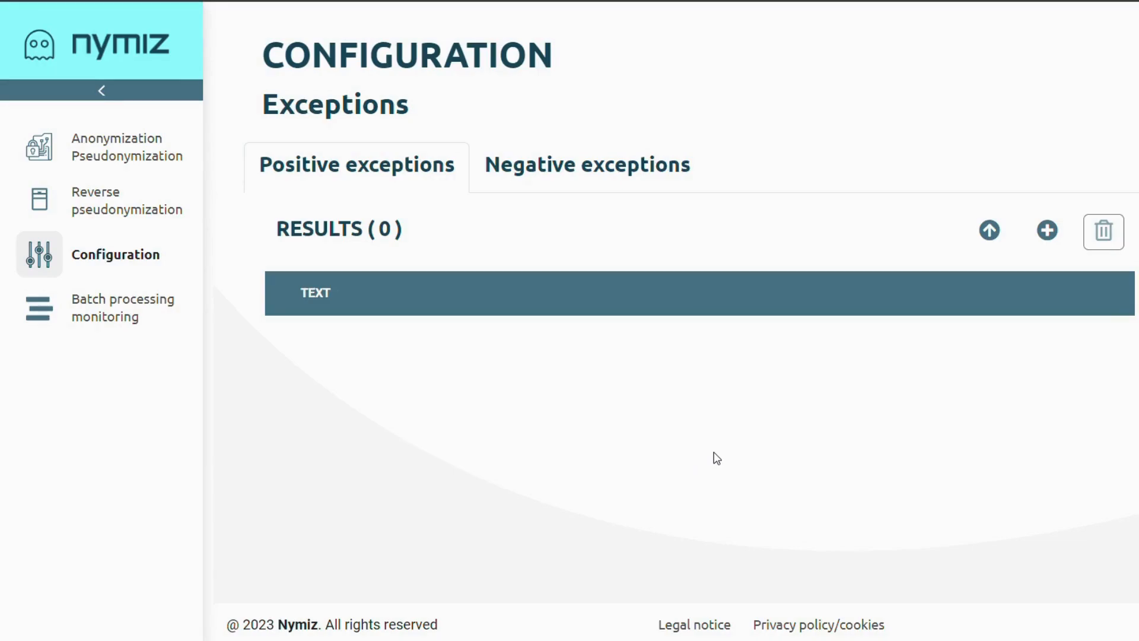
click(1048, 231)
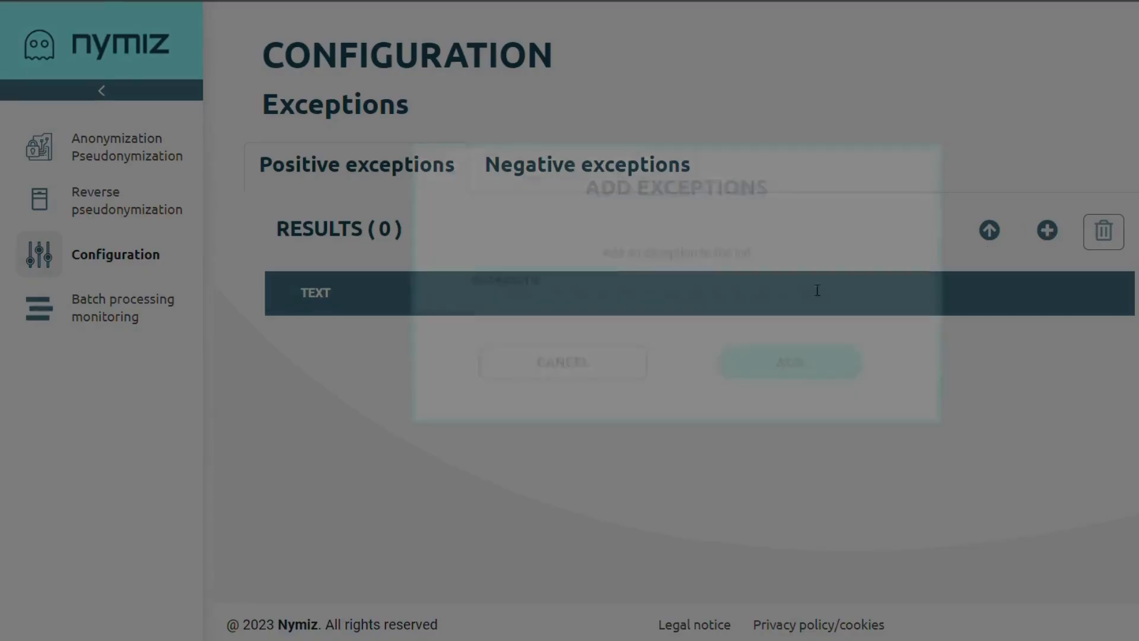
click(570, 333)
text(Nuy)
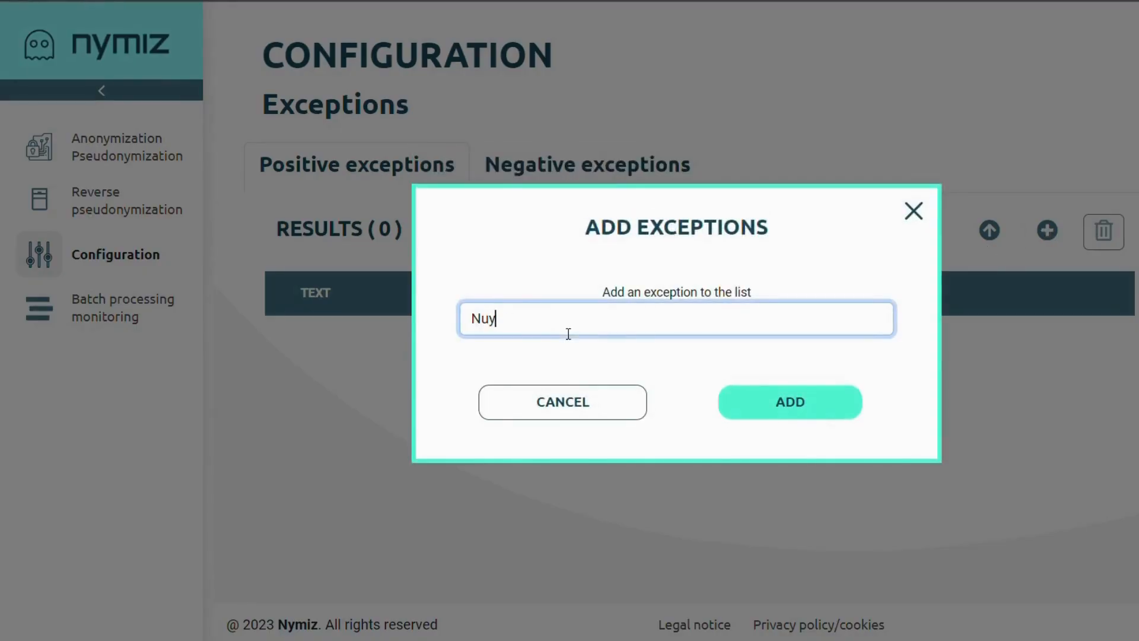
key(BackSpace)
key(BackSpace)
text(ymiz)
click(748, 404)
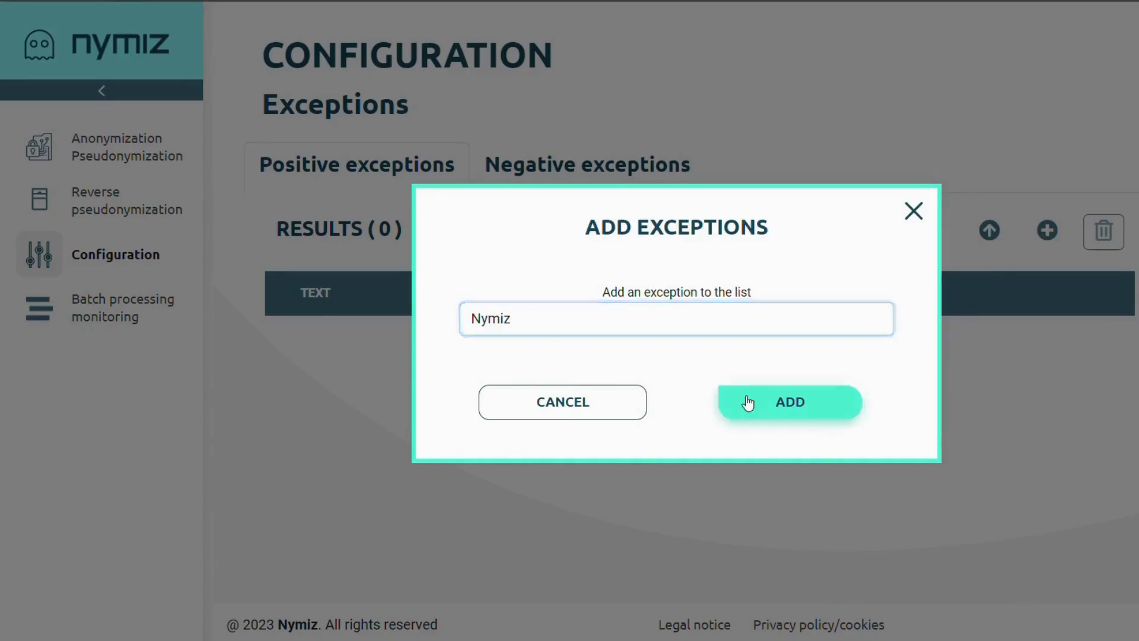
Add "power of attorney" as a negative exception in the DEFAULT configuration.
click(598, 175)
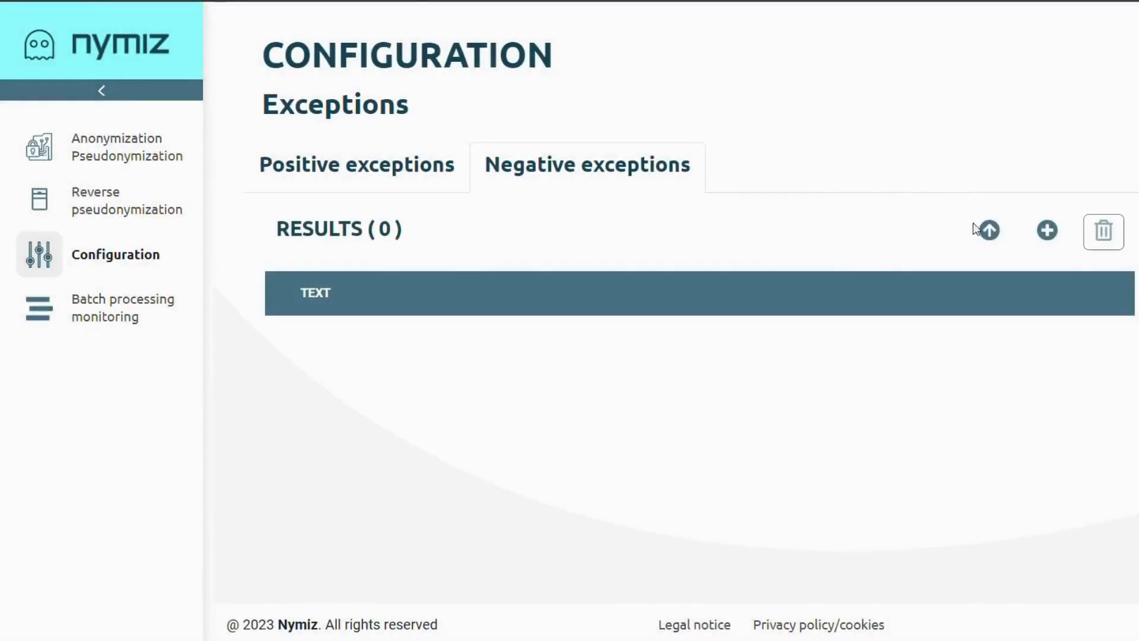
click(1044, 231)
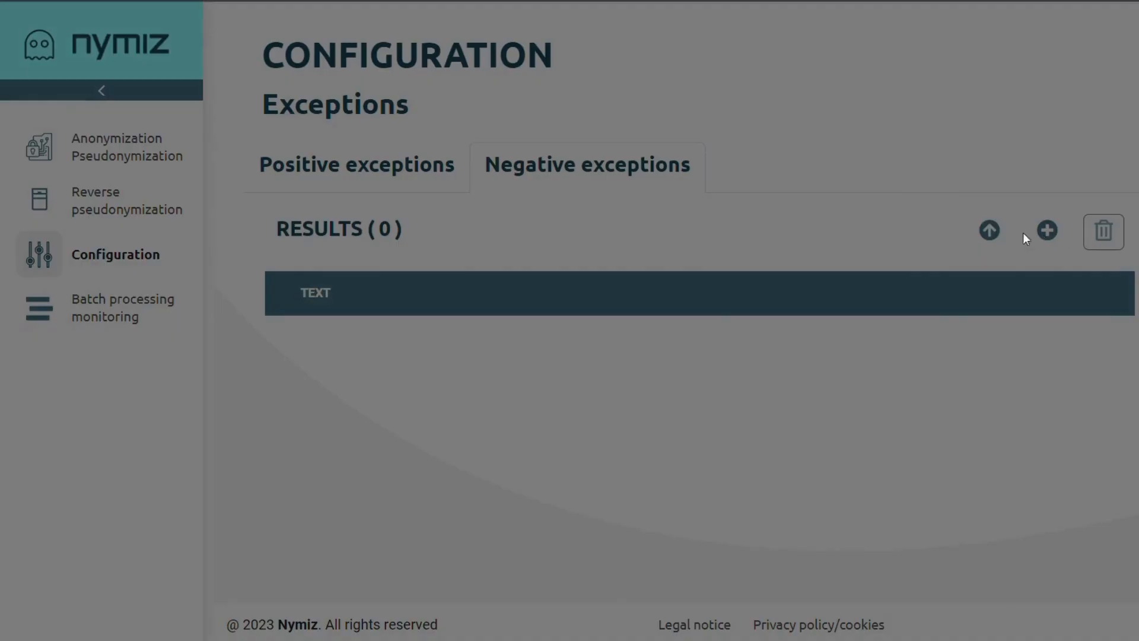
click(552, 319)
text(powe)
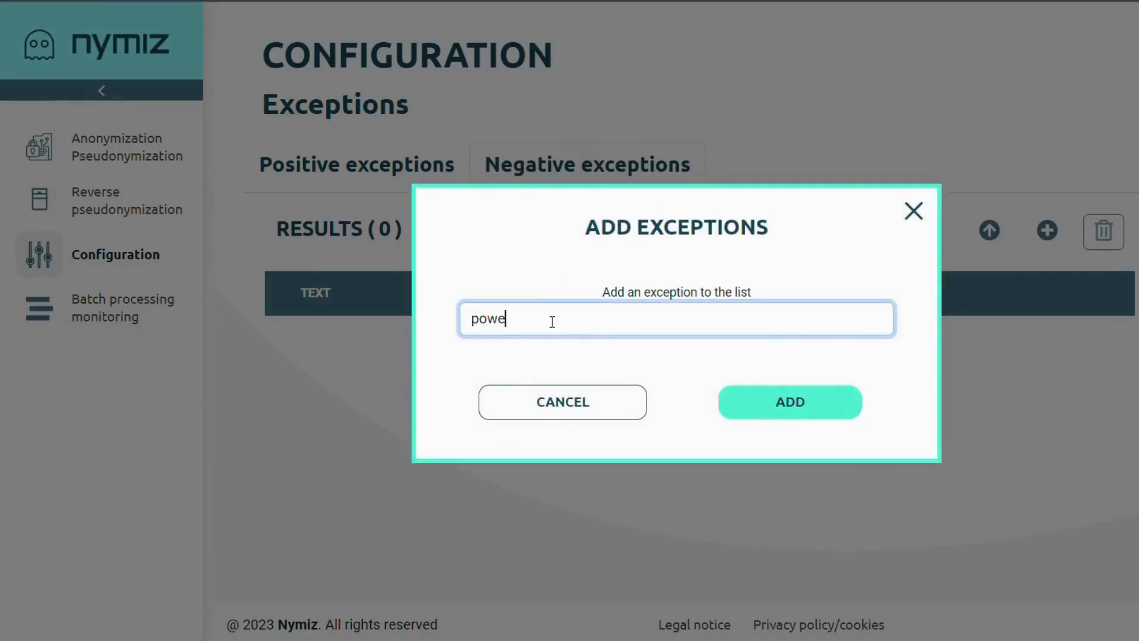
text(r of attorney)
click(784, 406)
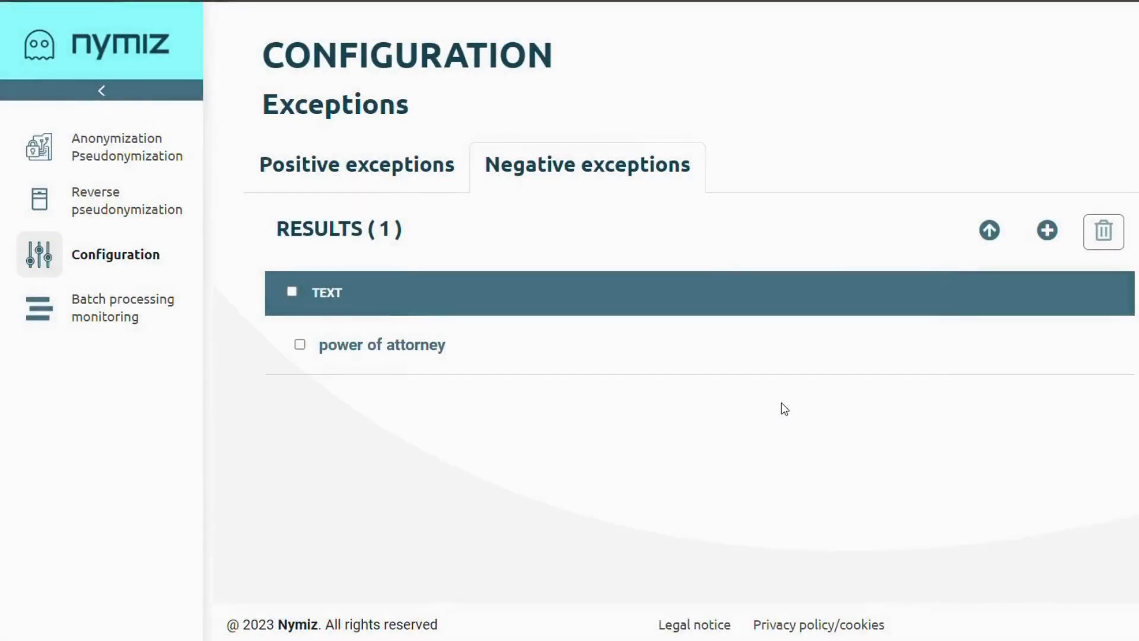
Remove the "power of attorney" negative exception from the DEFAULT configuration.
click(300, 345)
click(1105, 232)
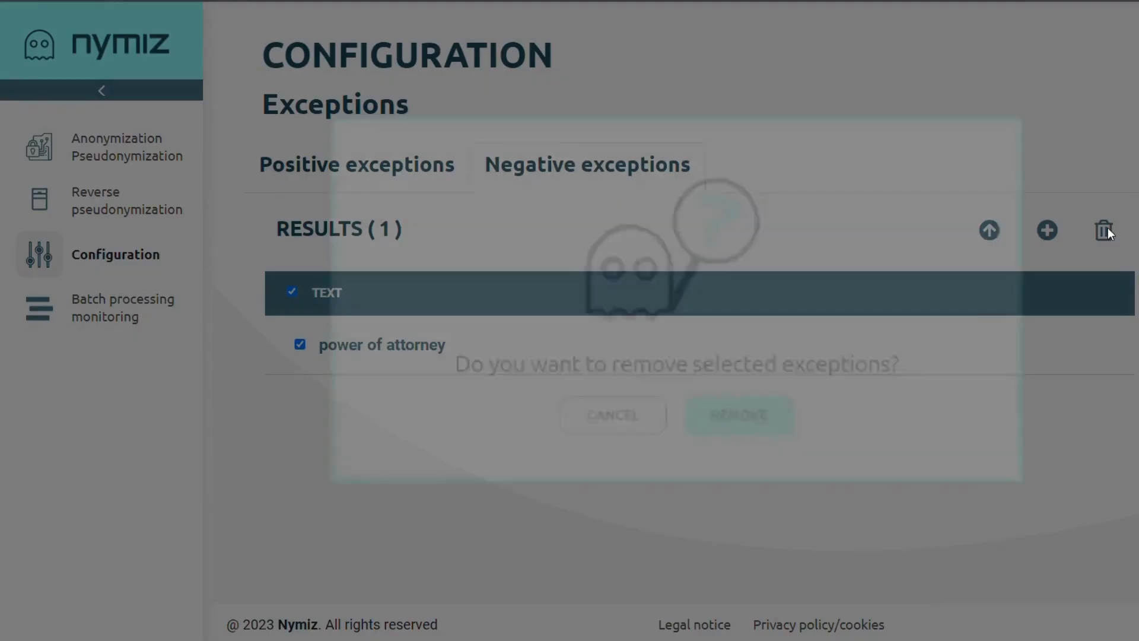
click(760, 445)
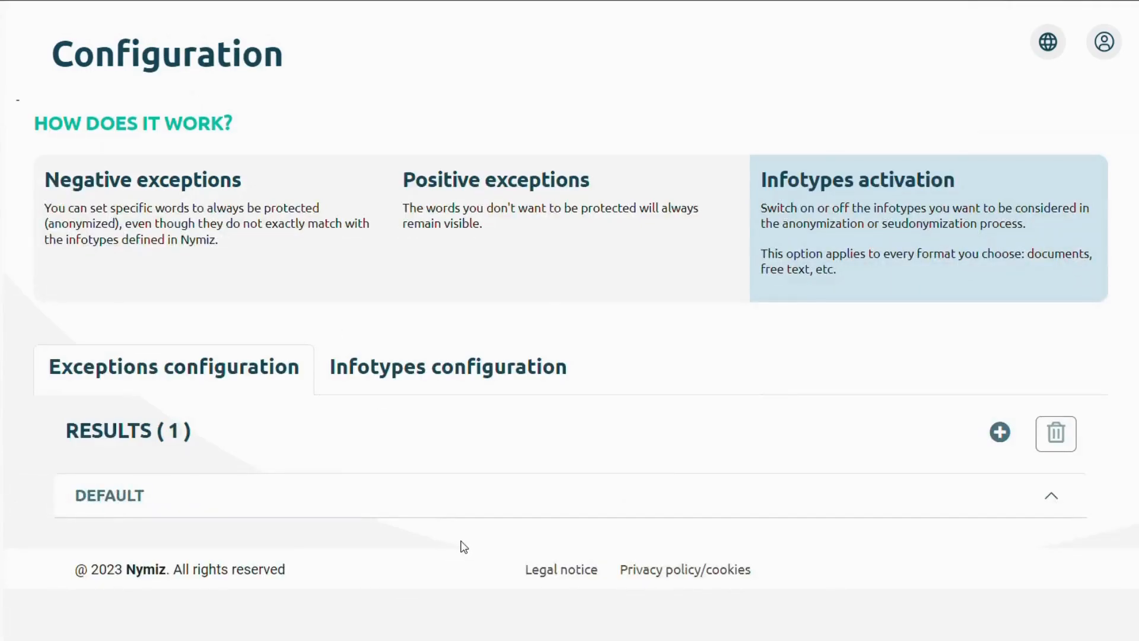
Create a new exceptions configuration named "Proof".
click(1000, 432)
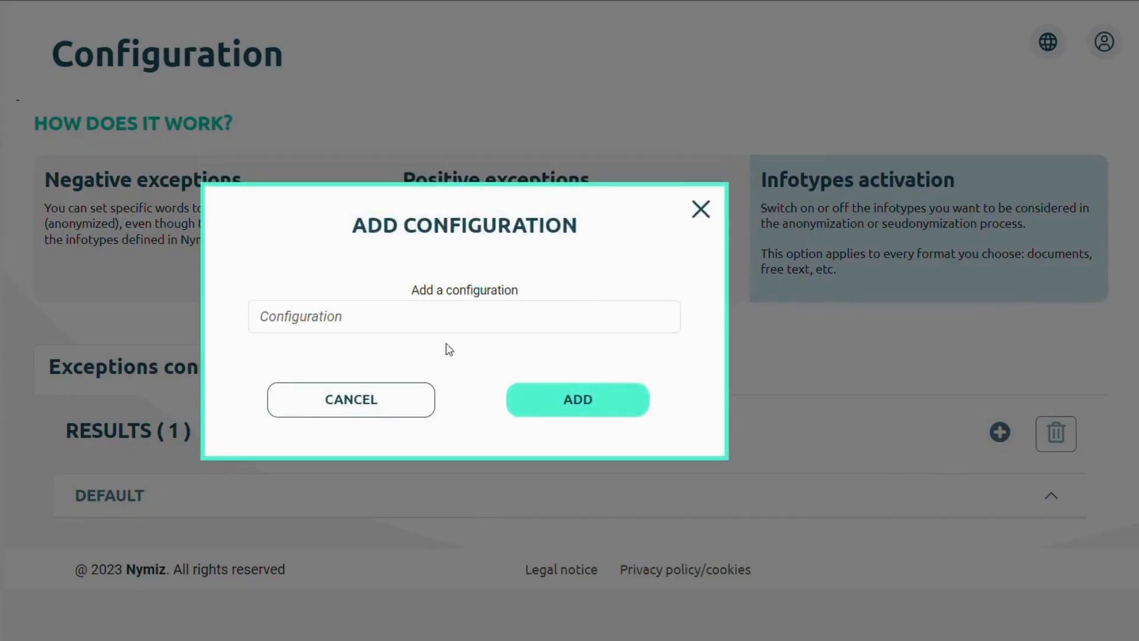
click(429, 323)
text(Proc)
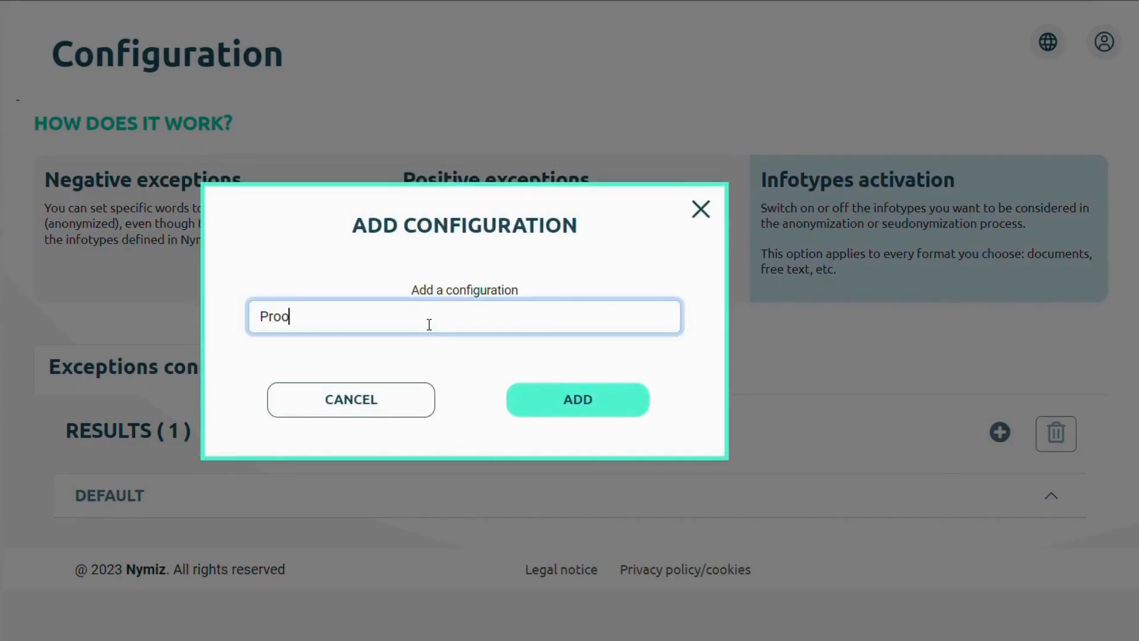
text(f)
click(560, 398)
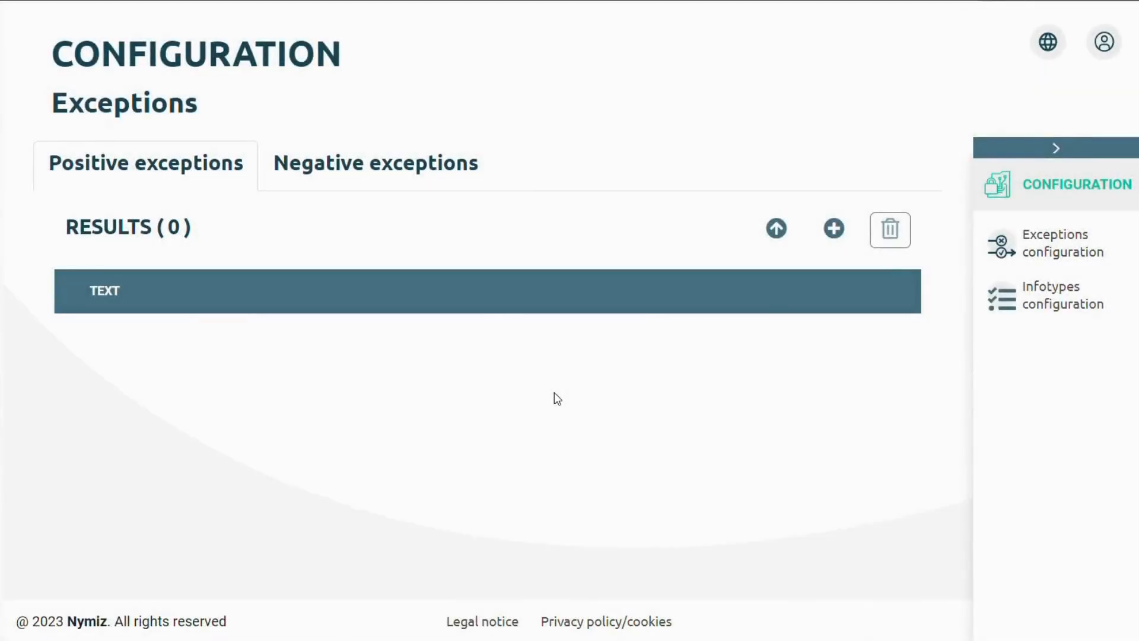
Add "Nymiz" as a positive exception in the Proof configuration.
click(833, 228)
click(379, 325)
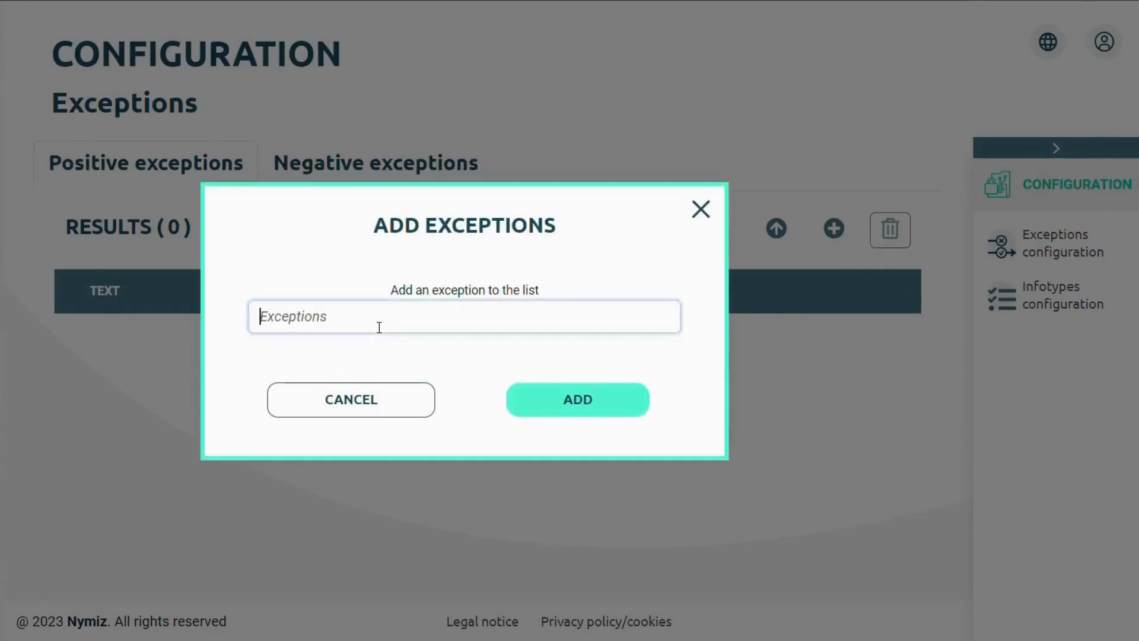
text(Nymiz)
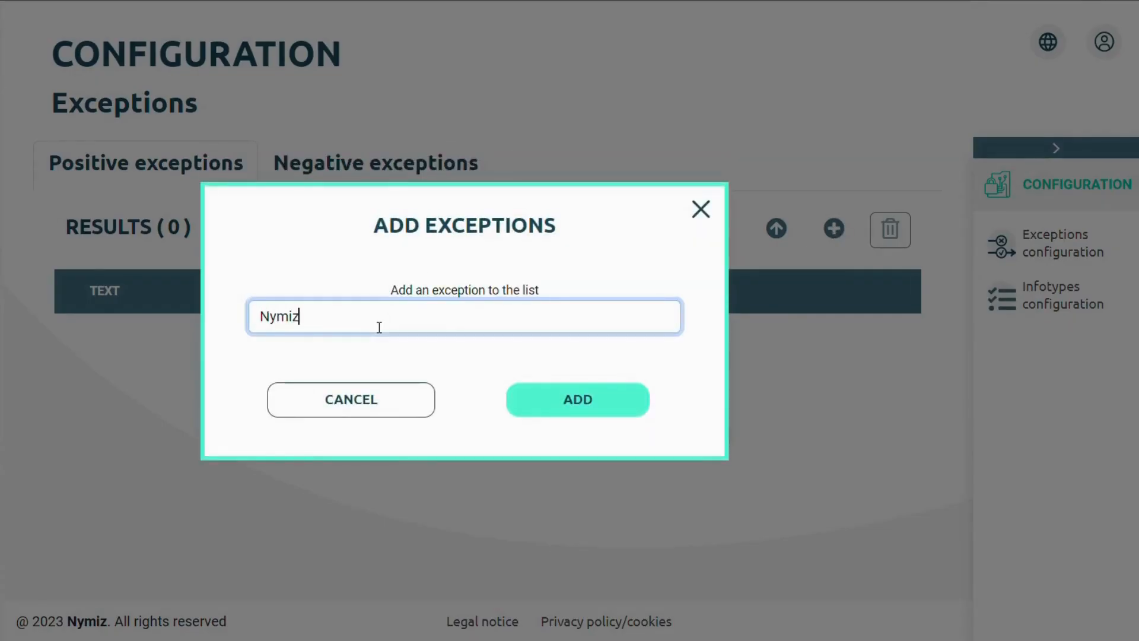
click(574, 397)
Add "Power of attorney" as a negative exception in the Proof configuration.
click(371, 166)
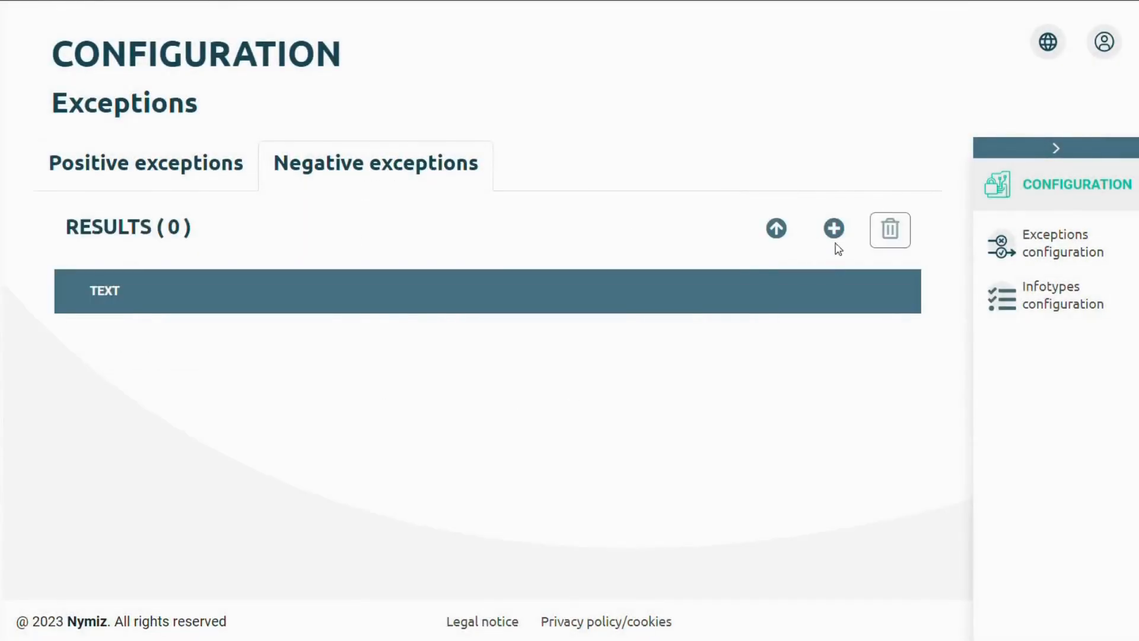
click(834, 229)
click(388, 312)
text(Po)
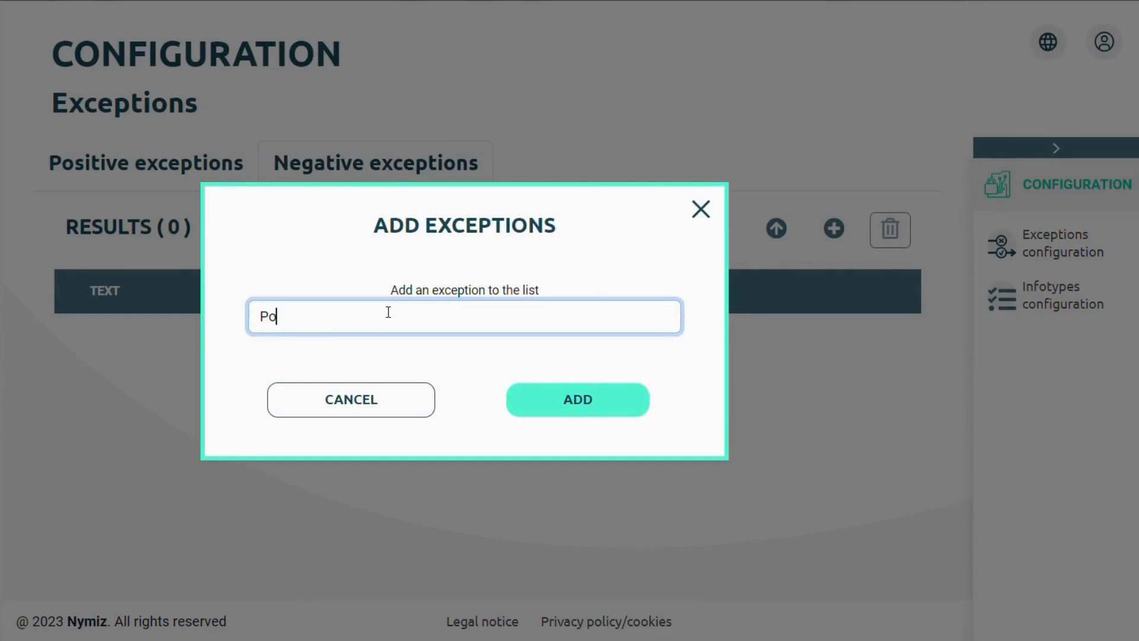
text(wer of attorne)
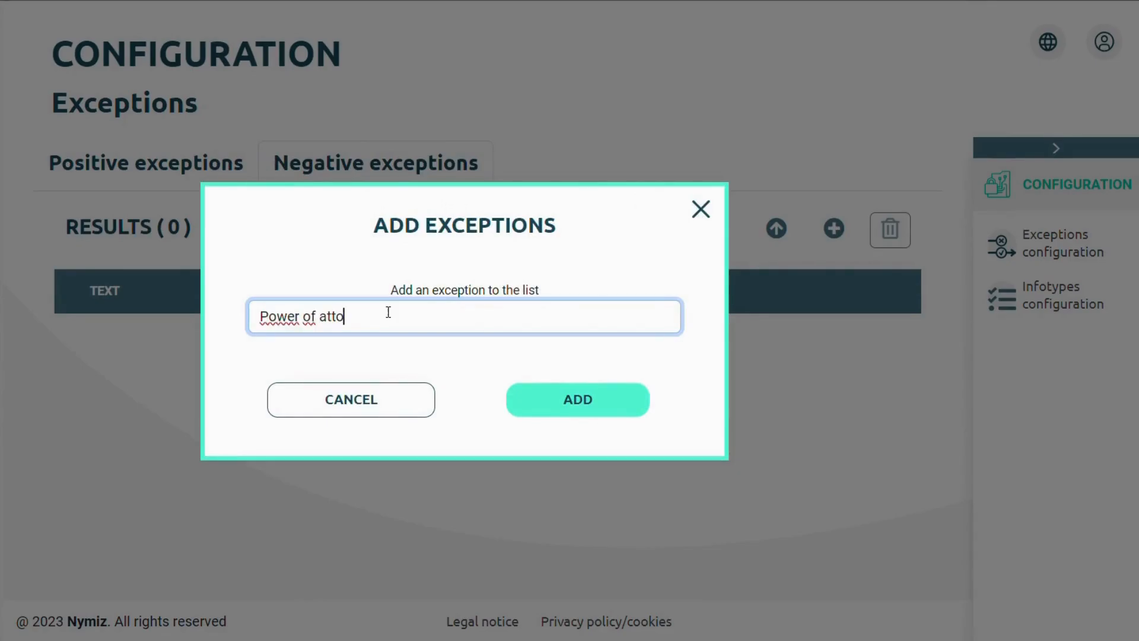
text(y)
click(539, 393)
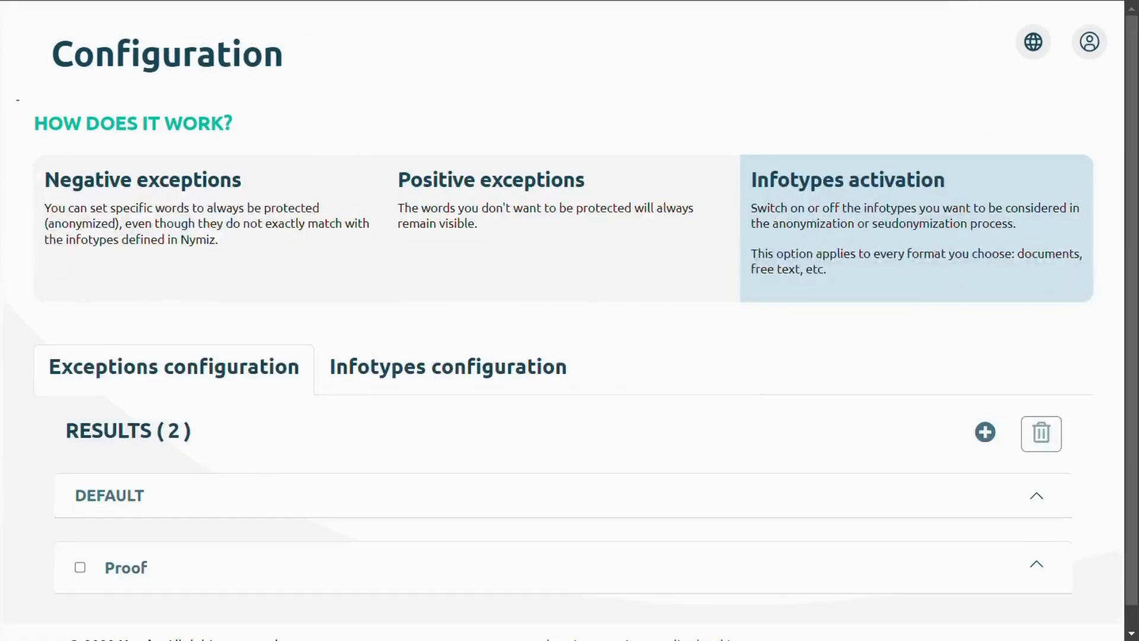
scroll(249, 540, down, 1)
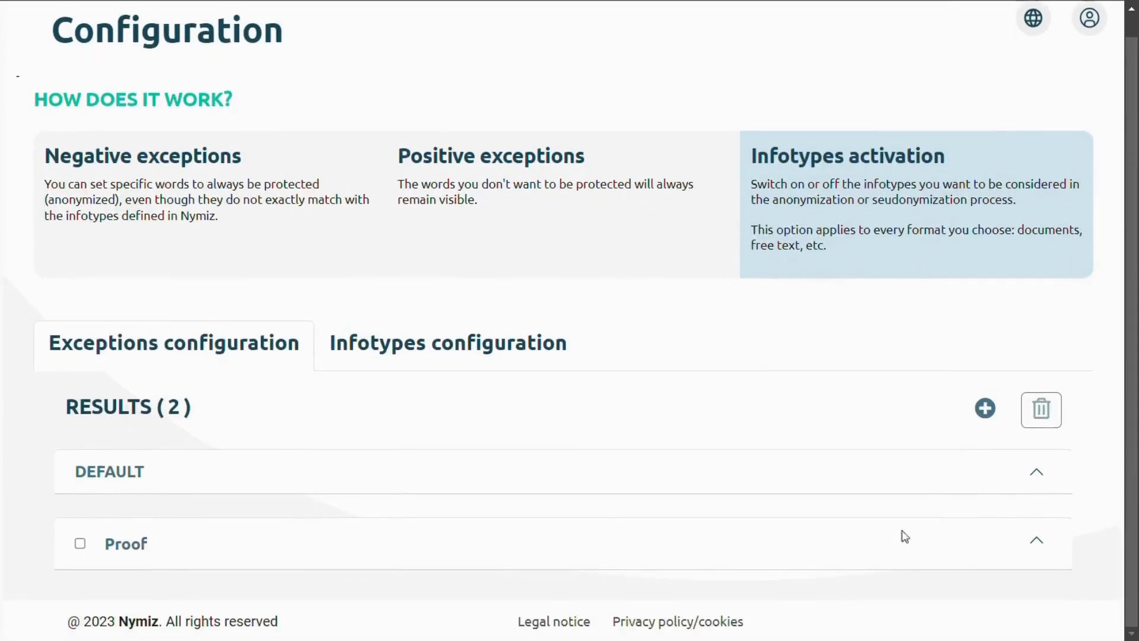
Review the words to be anonymized and the words excluded in the Proof exceptions configuration.
click(1036, 541)
scroll(791, 481, down, 2)
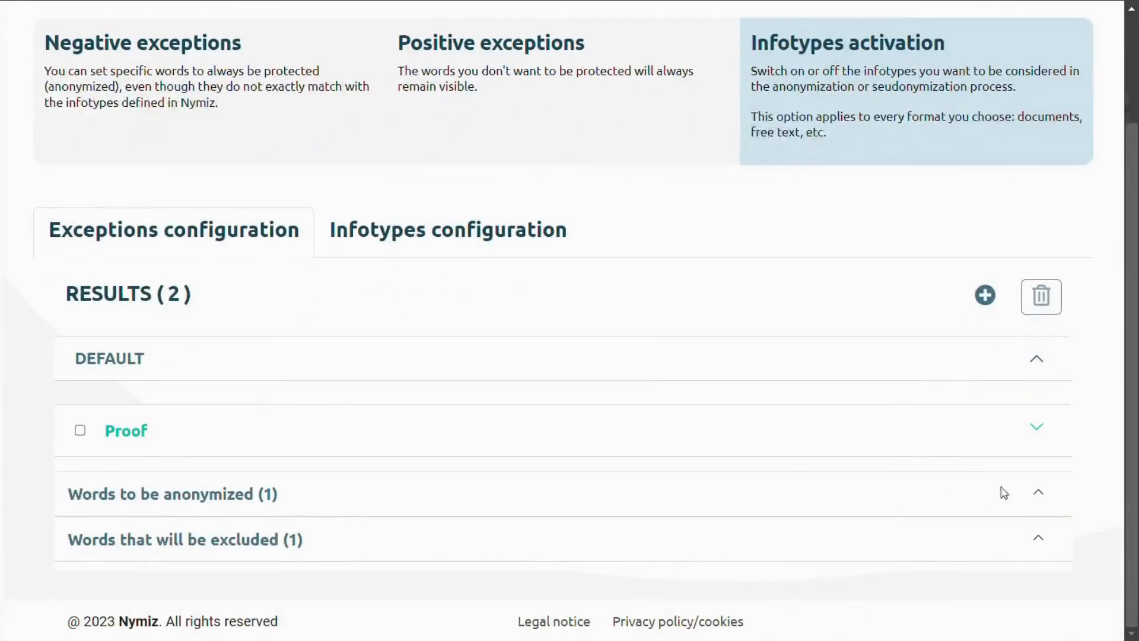
click(1037, 492)
click(1037, 492)
click(1040, 536)
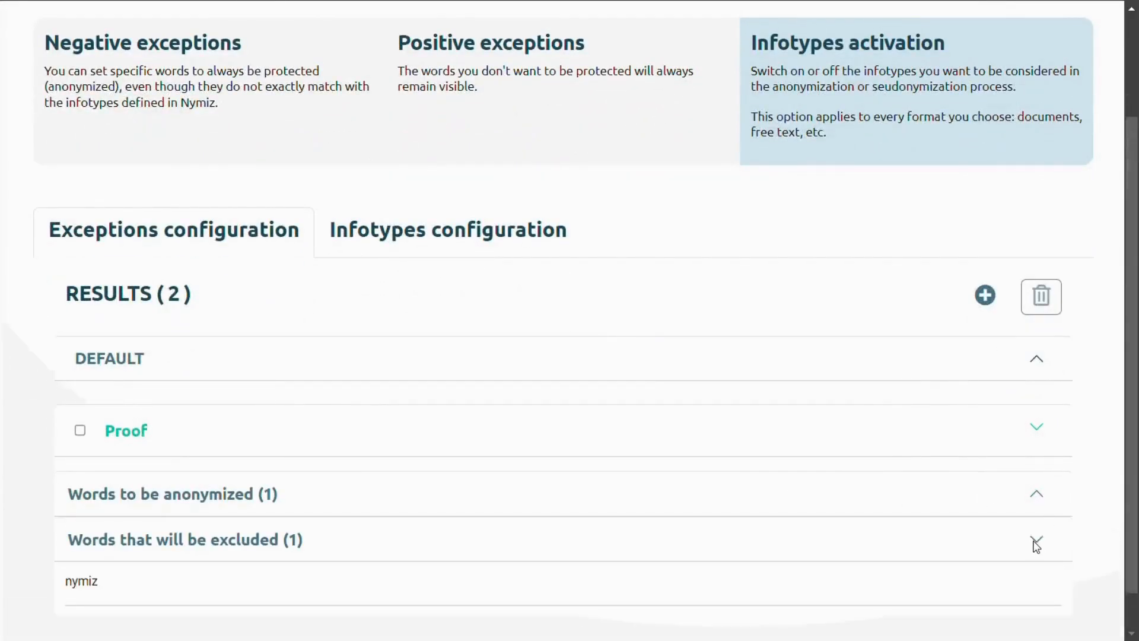
scroll(1035, 540, down, 1)
click(1035, 482)
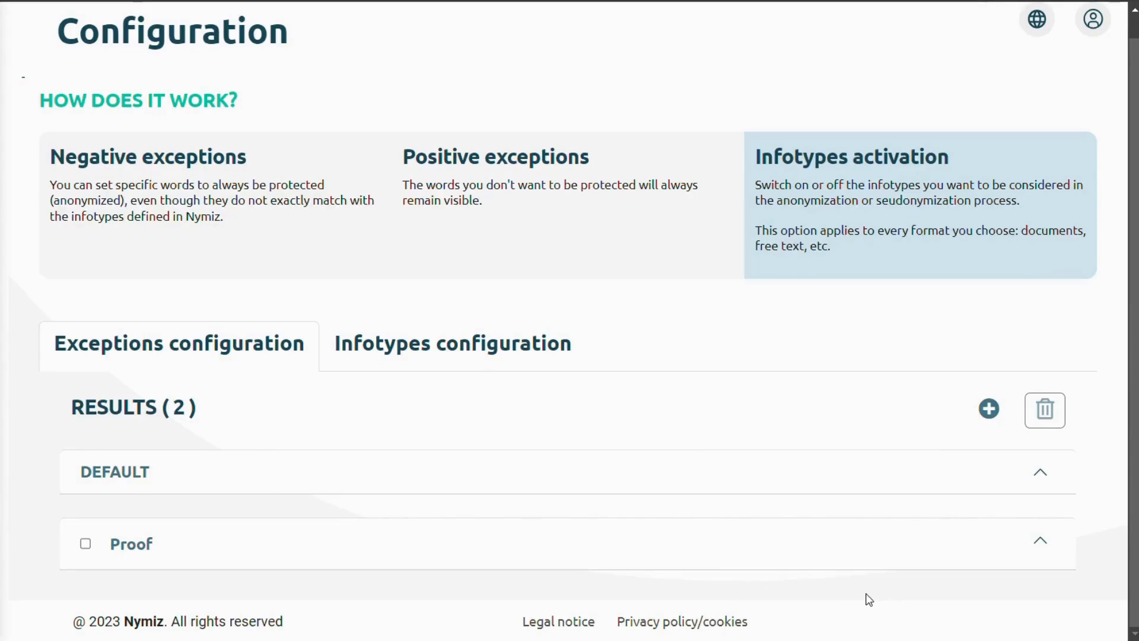
Bulk-add three positive exceptions to the Proof exceptions configuration, one per line: a first name, "Madrid" and "10.000$".
click(140, 543)
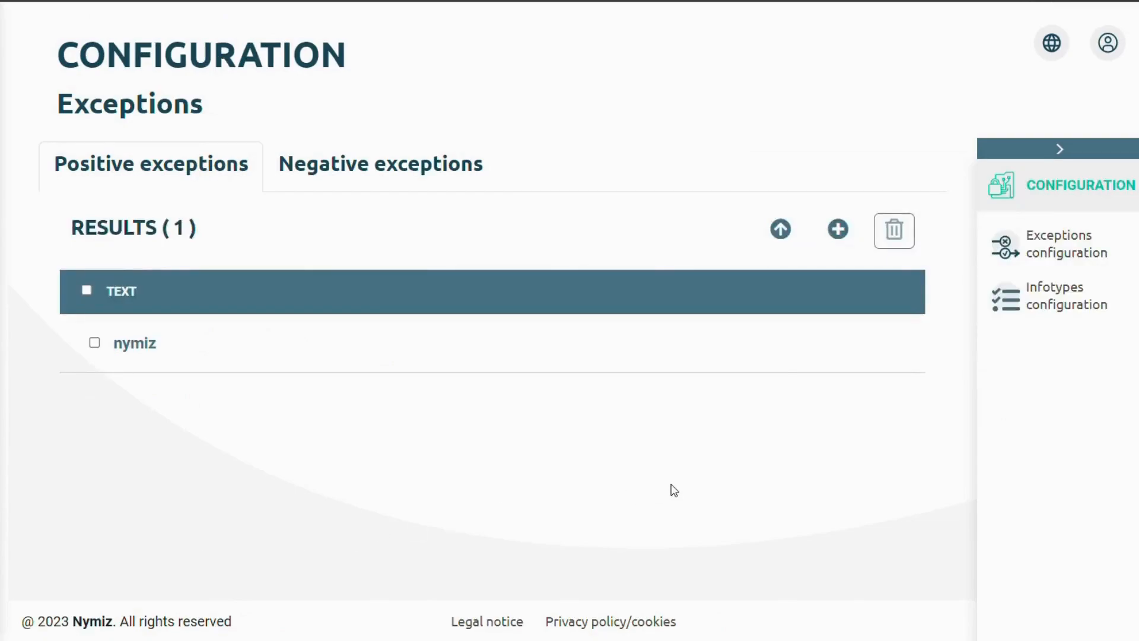
click(780, 229)
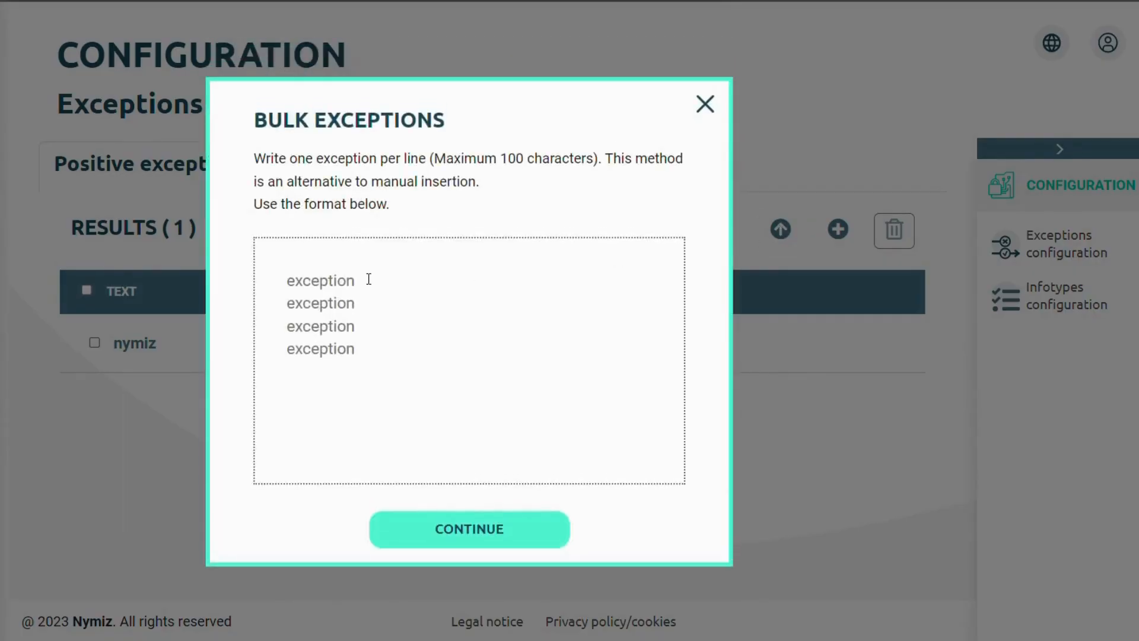
click(369, 279)
text(W)
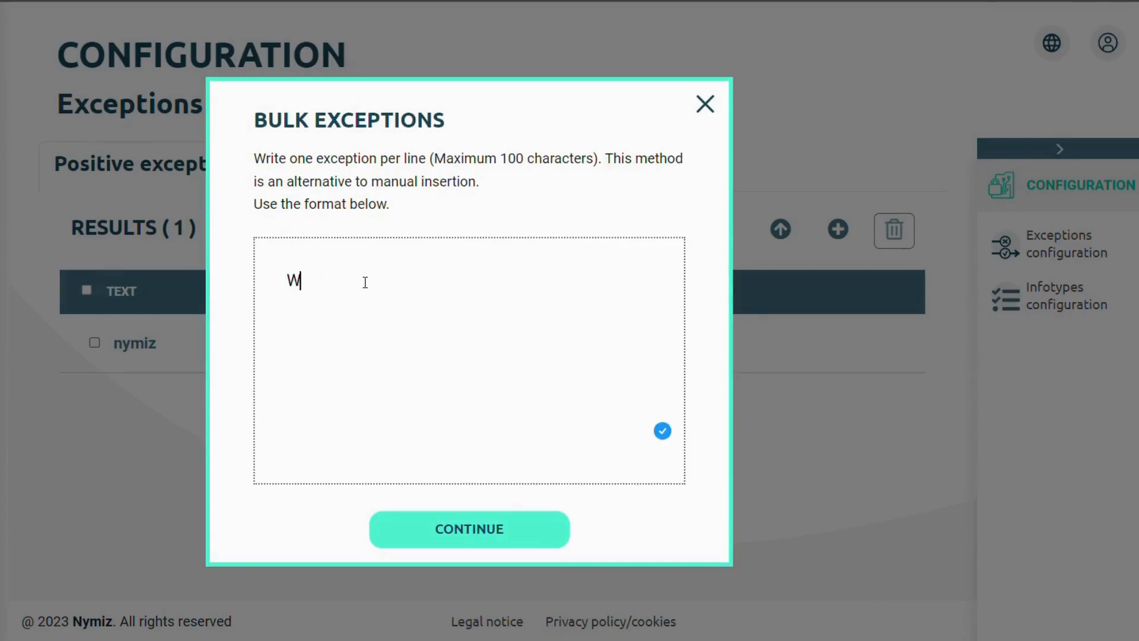
text(ill)
key(Return)
text(Mad)
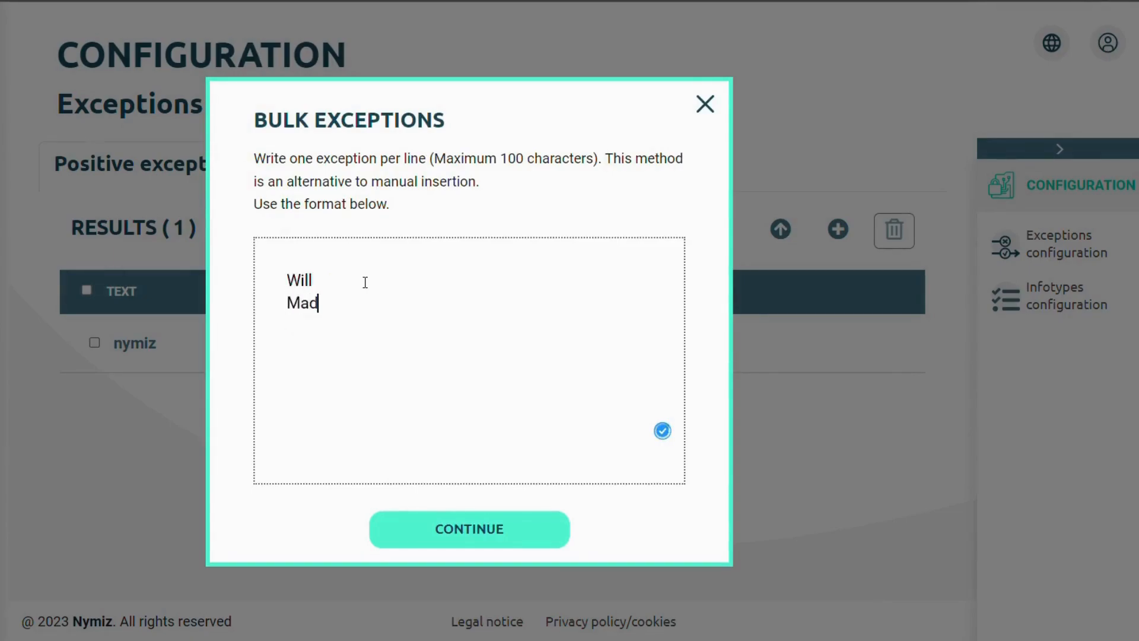
text(rid)
key(Return)
text(10.000)
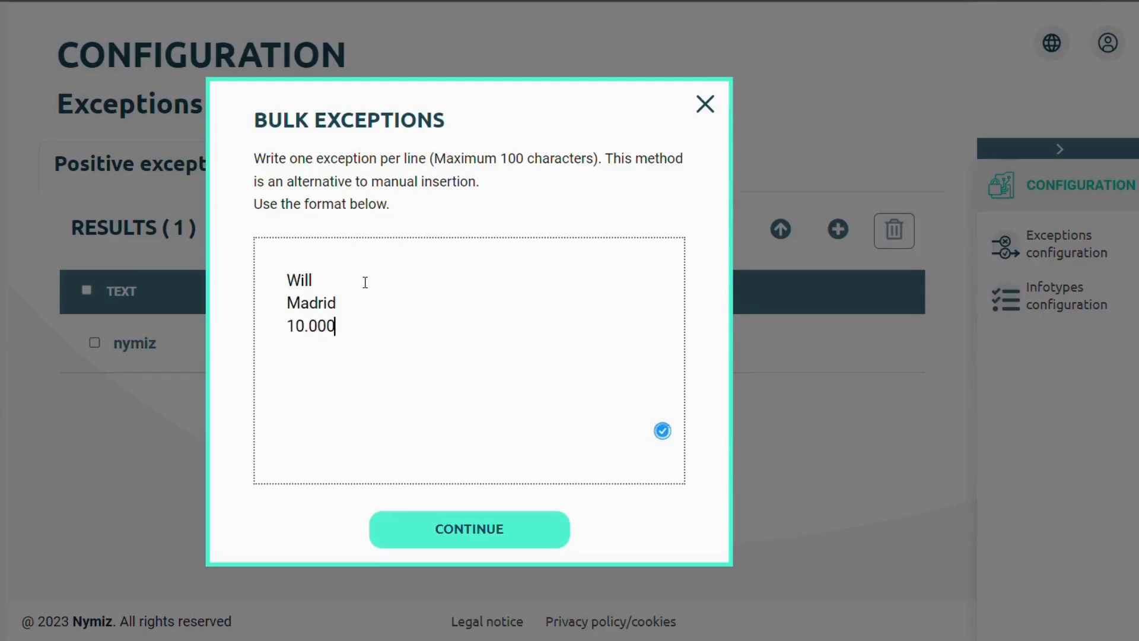
text($)
click(485, 530)
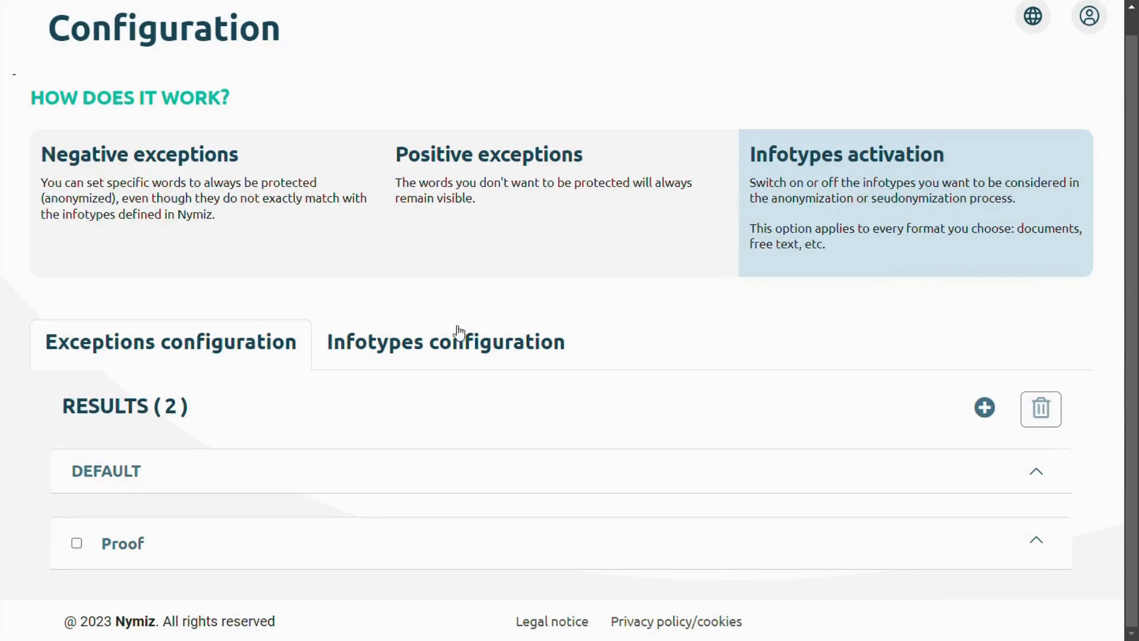
Deactivate the PER (Person) public infotype in the DEFAULT infotypes configuration.
click(415, 344)
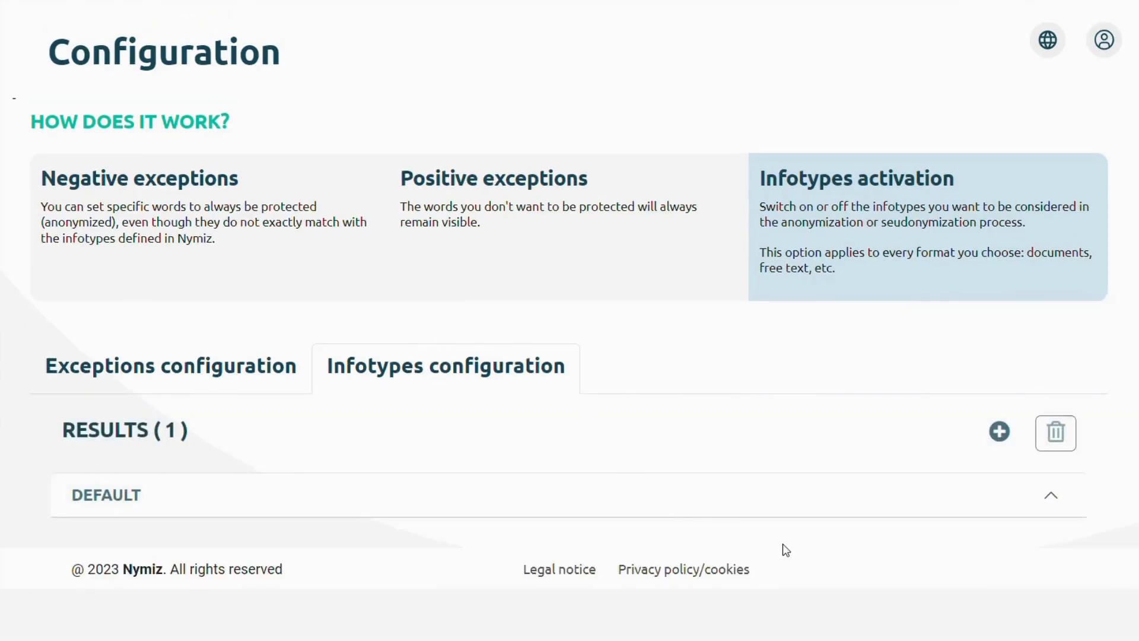
click(127, 495)
scroll(623, 433, down, 10)
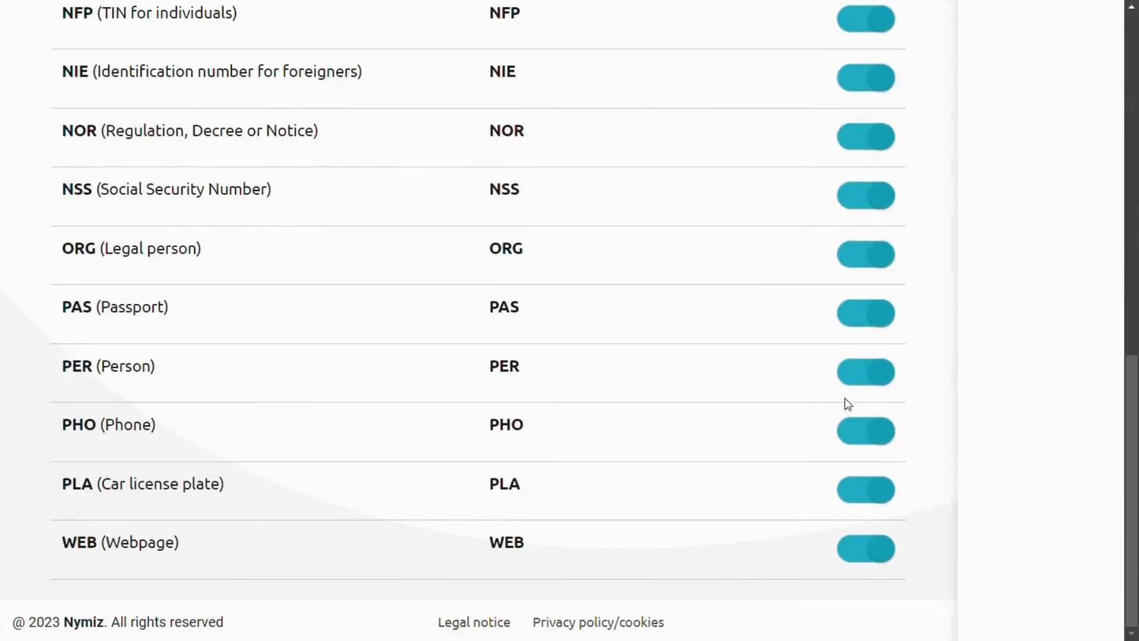
click(868, 375)
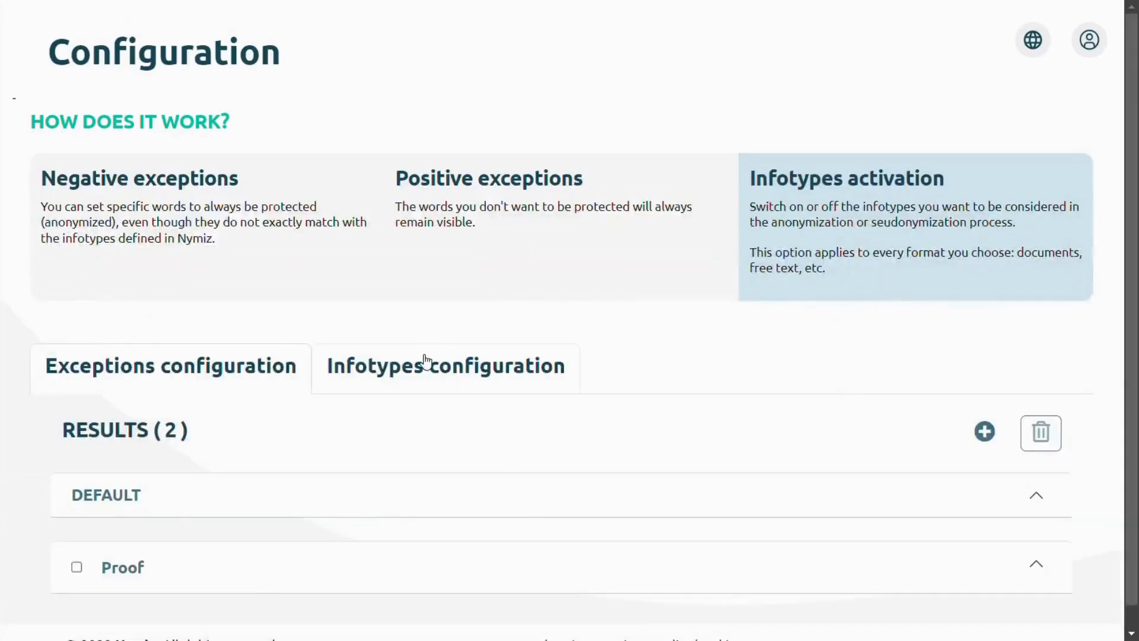
Create a new infotypes configuration named "Proof".
click(427, 364)
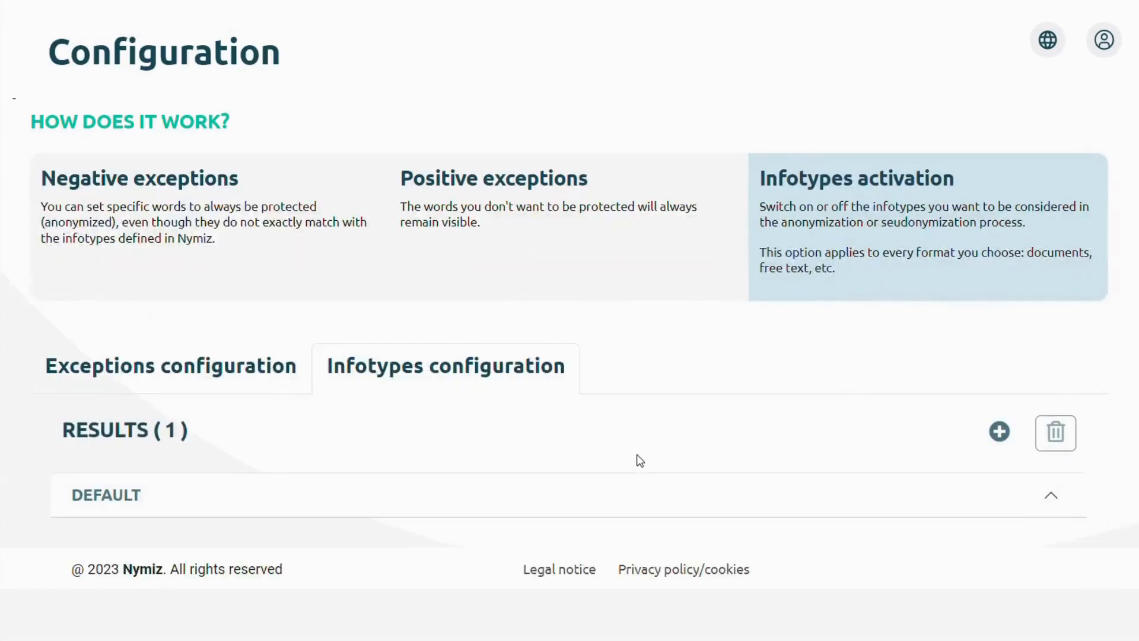
click(1000, 432)
click(384, 325)
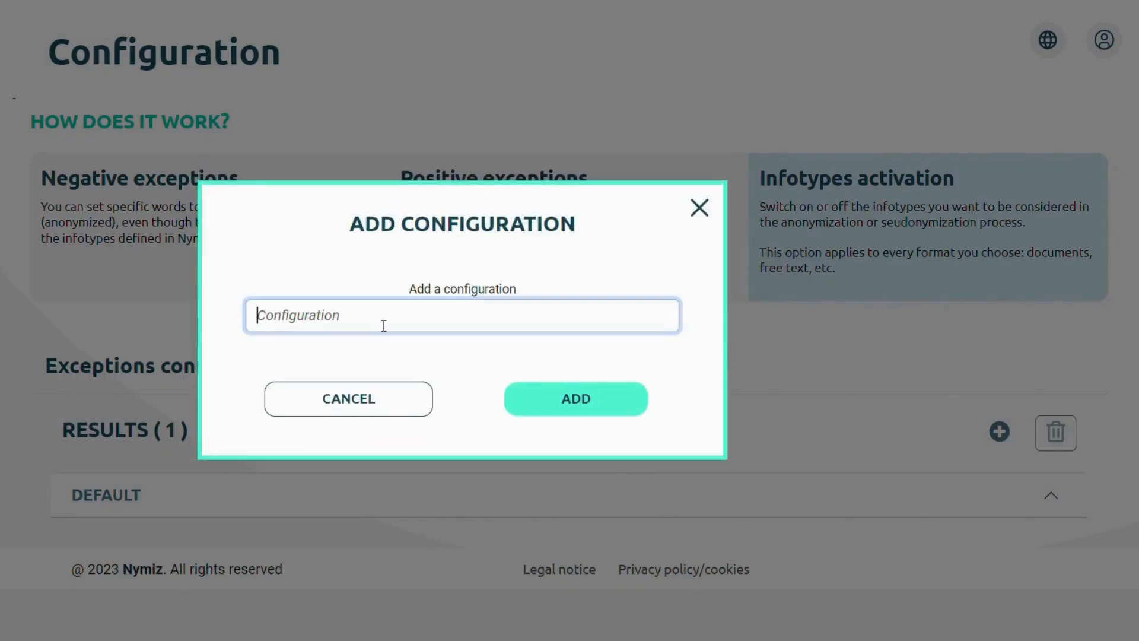
text(Proof)
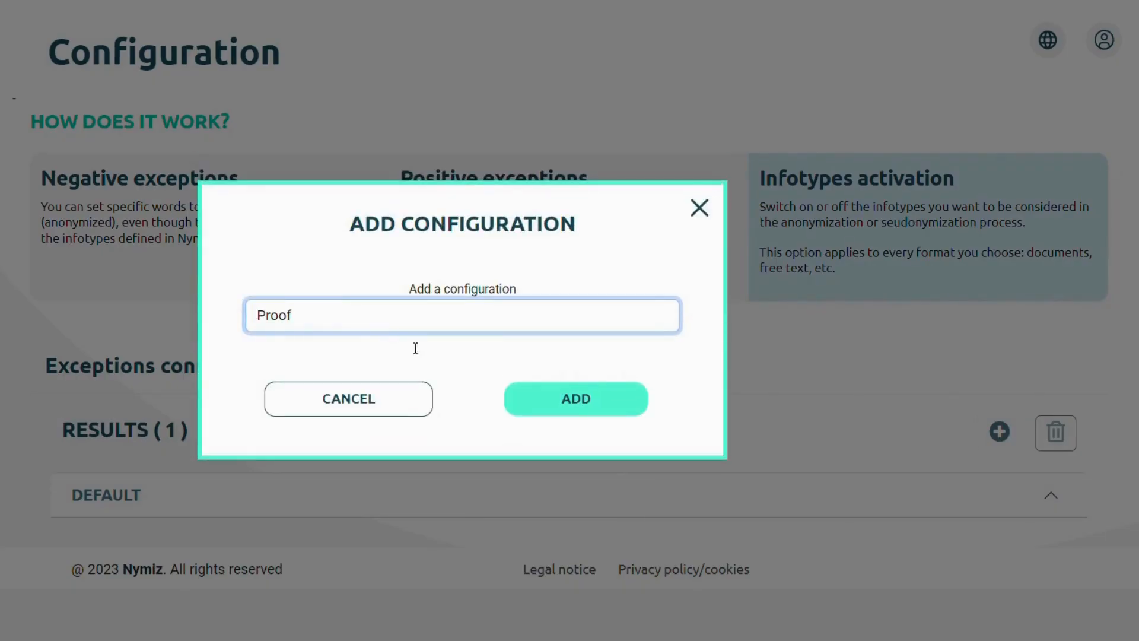
click(532, 394)
Deactivate the DAT (Date), IBA (IBAN) and NFJ (TIN for legal entity) public infotypes in the Proof configuration.
scroll(639, 425, down, 3)
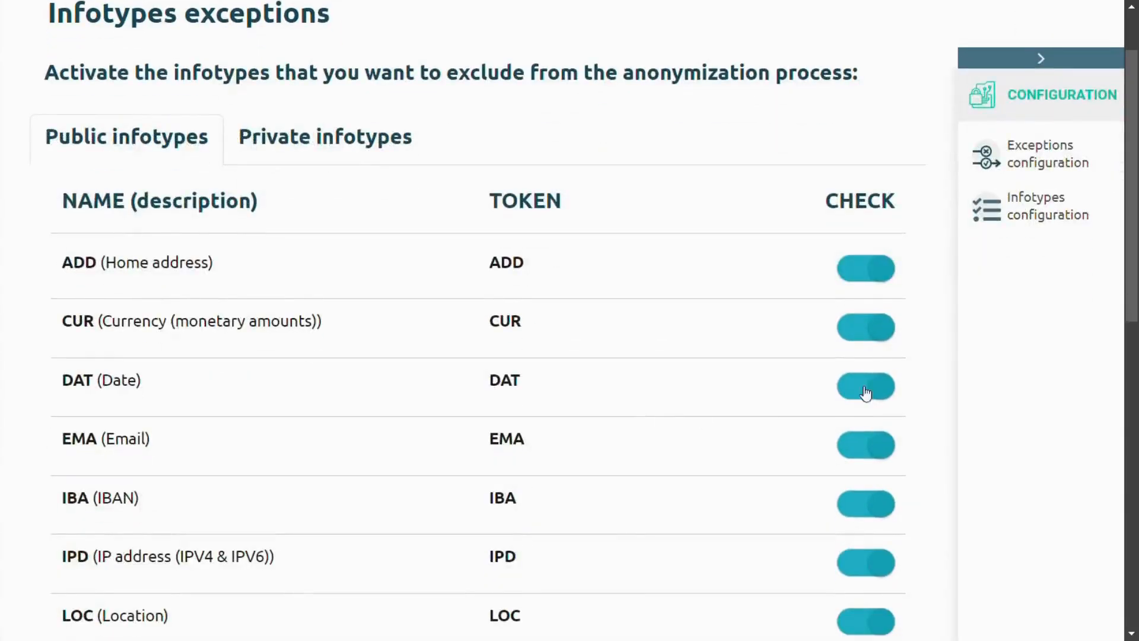
click(866, 393)
scroll(738, 458, down, 3)
click(877, 336)
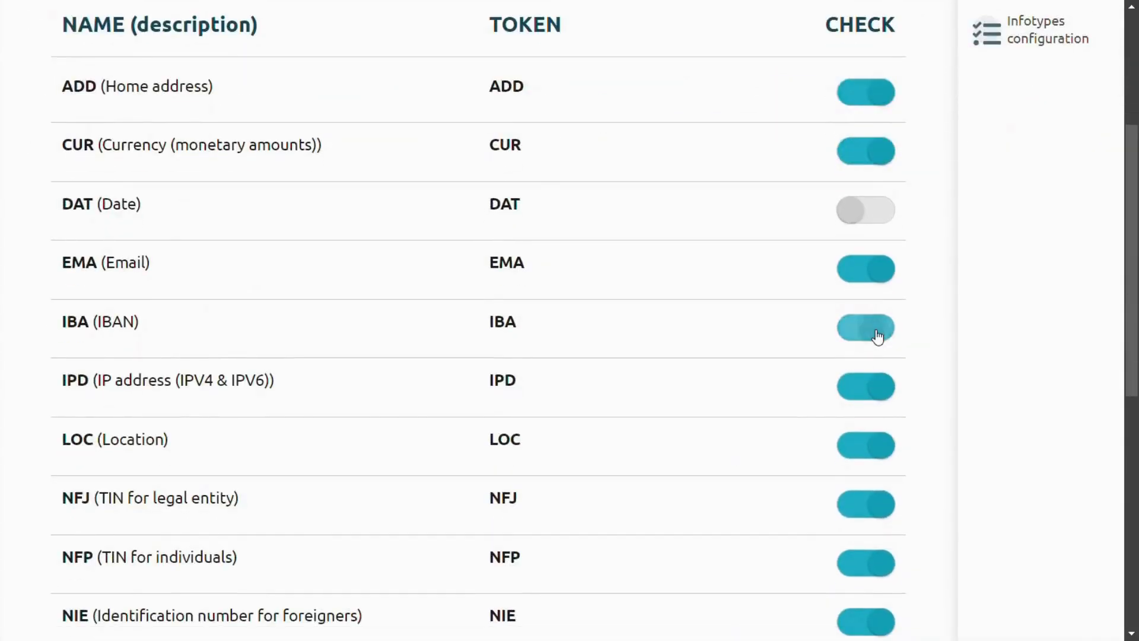
click(896, 505)
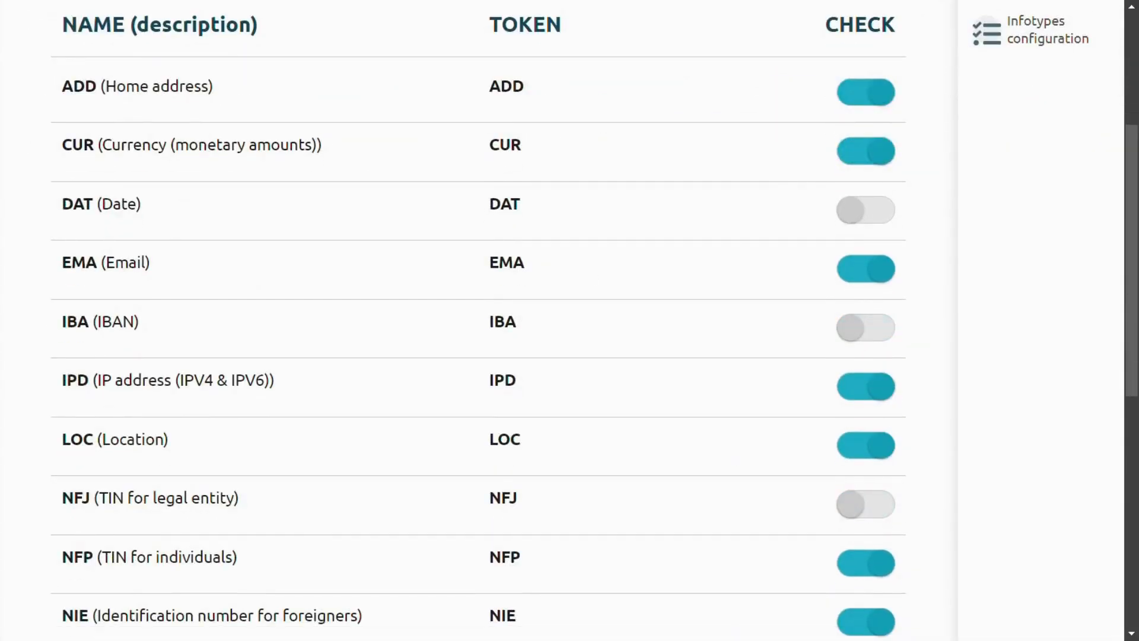
Review the deactivated infotypes of the DEFAULT and Proof infotypes configurations.
click(440, 383)
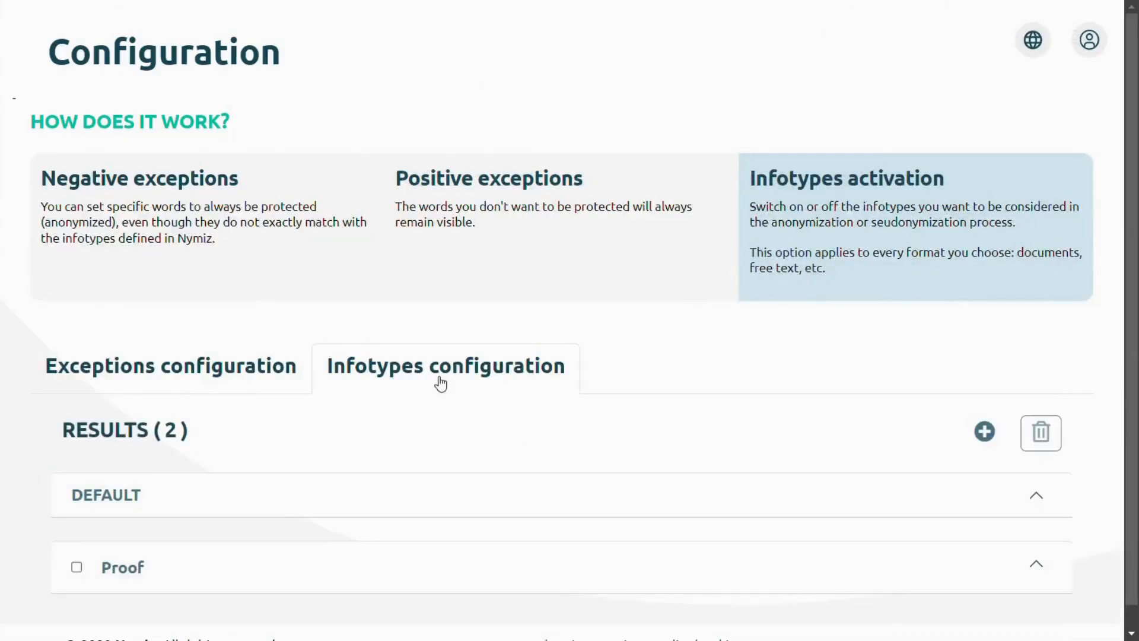
scroll(898, 411, down, 1)
click(1041, 472)
scroll(1041, 468, down, 2)
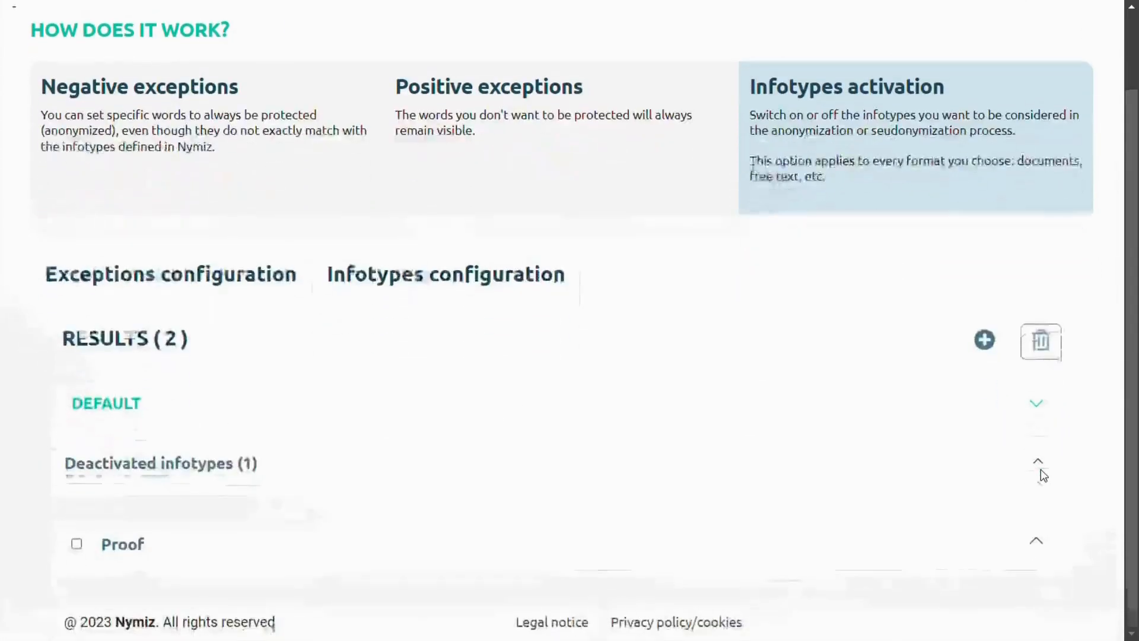
click(1041, 464)
scroll(1041, 464, down, 2)
click(1040, 546)
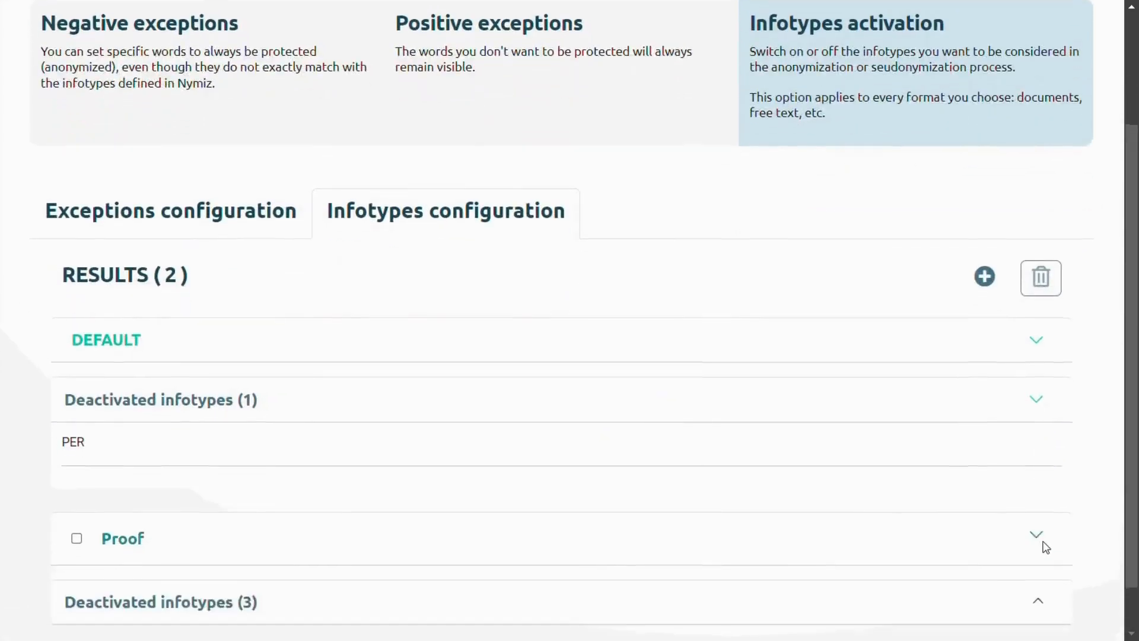
scroll(1041, 544, down, 2)
click(1041, 544)
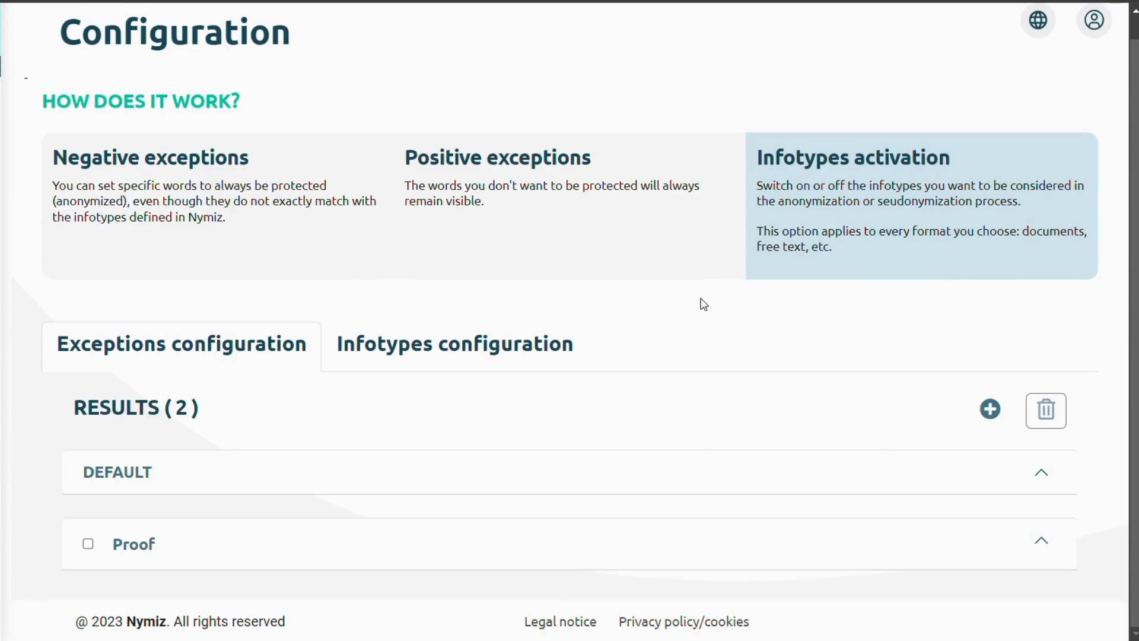
Review the excluded words and the words to be anonymized in the DEFAULT exceptions configuration.
click(1041, 473)
scroll(1045, 475, down, 2)
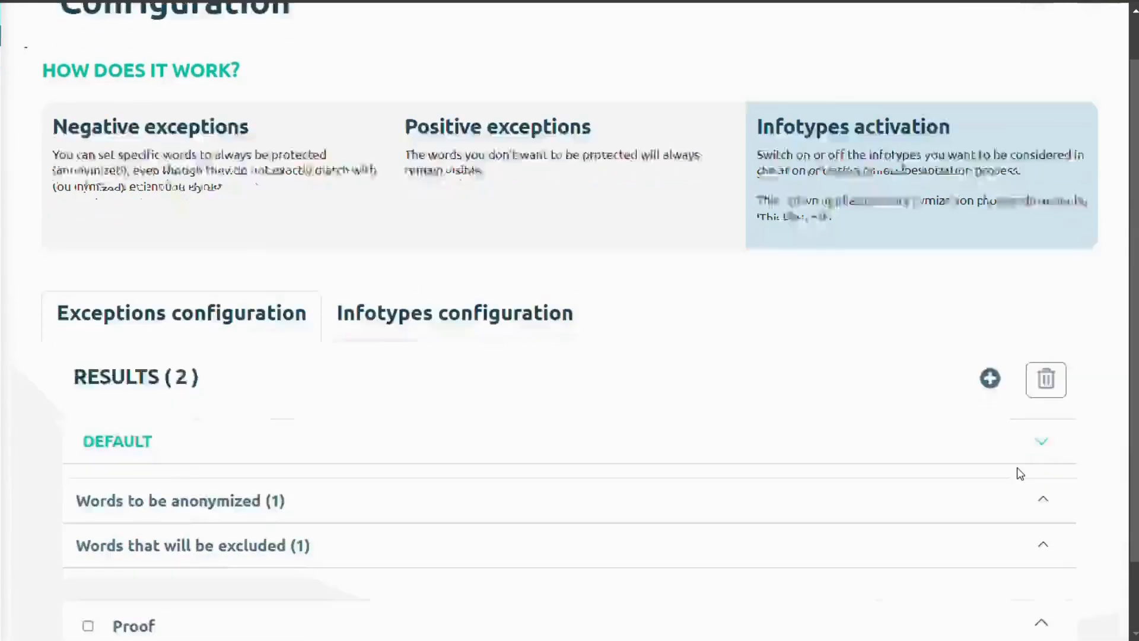
click(1044, 463)
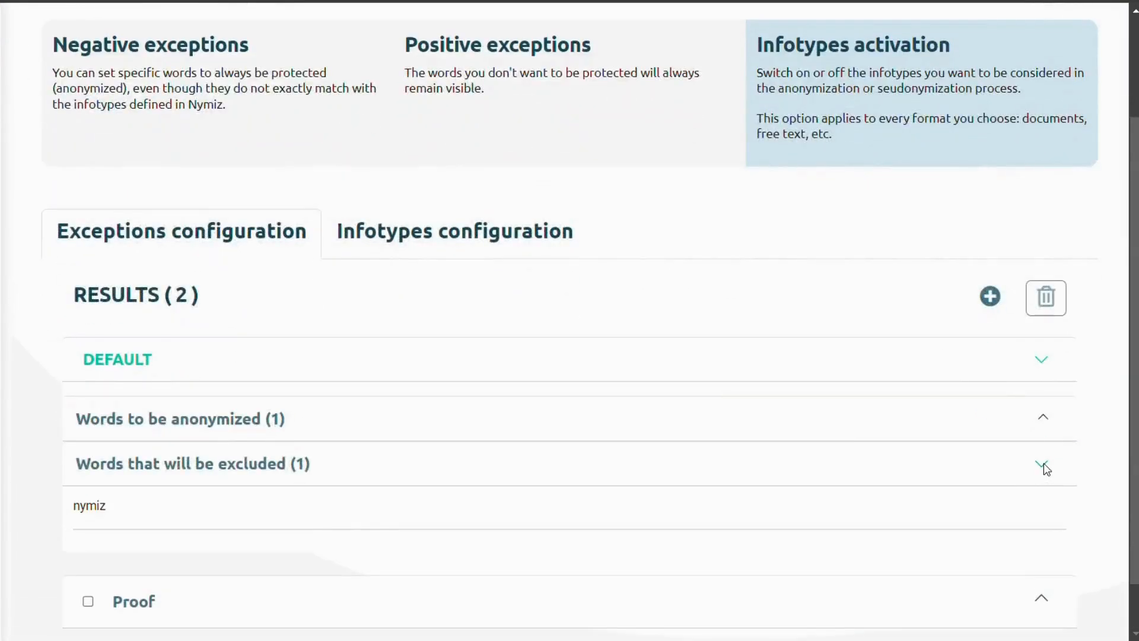
click(1044, 419)
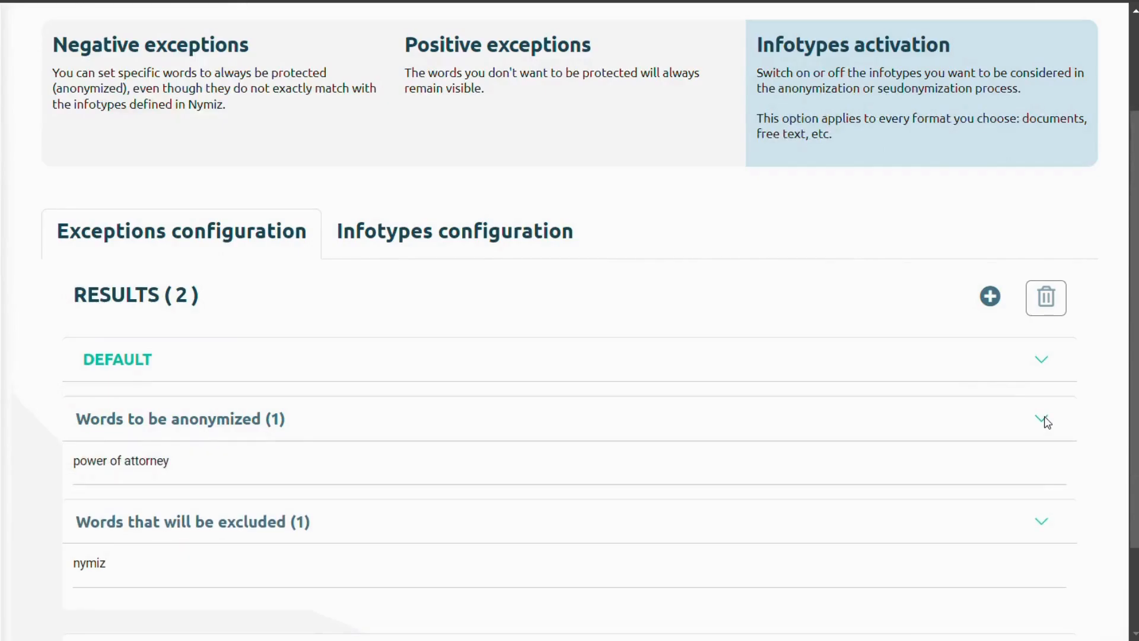
Deactivate the DAT (Date) infotype in the DEFAULT infotypes configuration and check its list of deactivated infotypes.
click(515, 235)
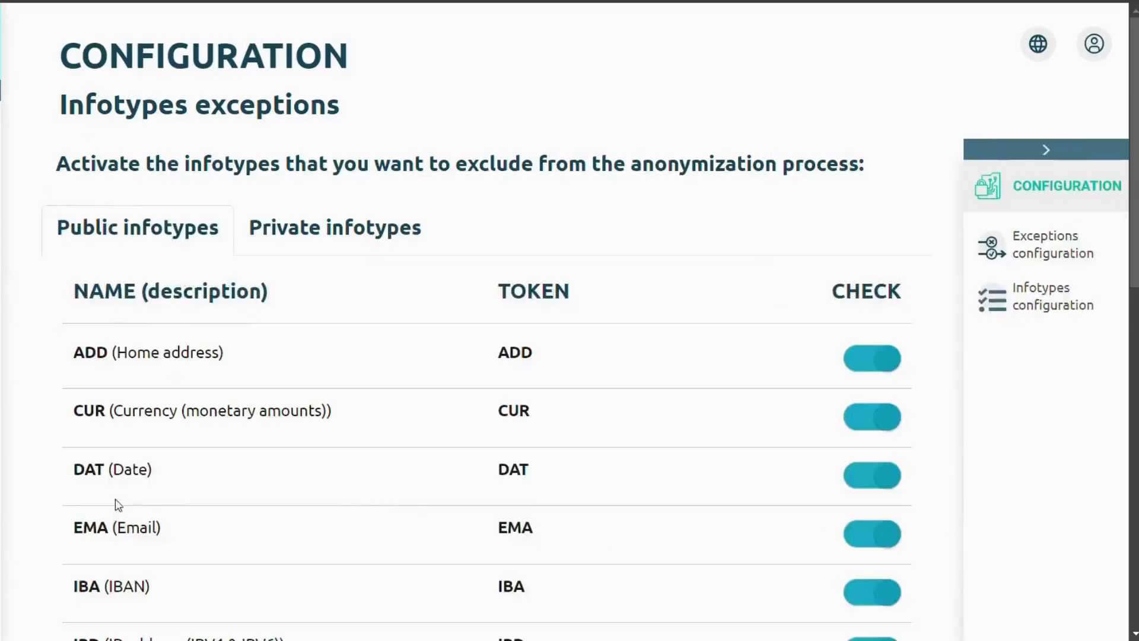
click(897, 476)
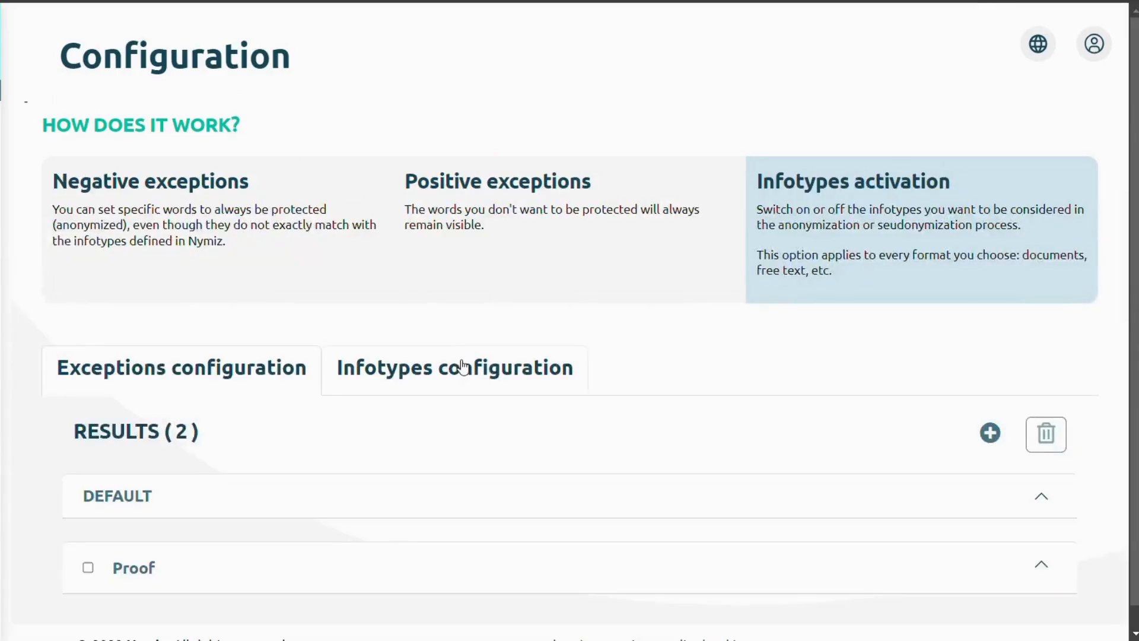
click(472, 373)
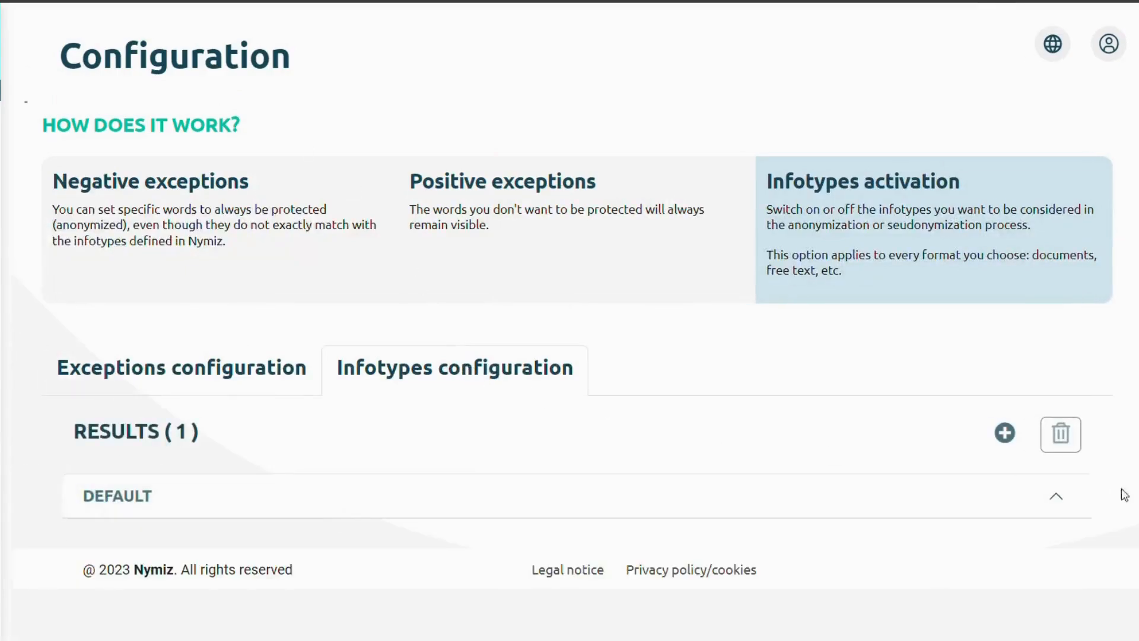
click(1056, 497)
click(1048, 537)
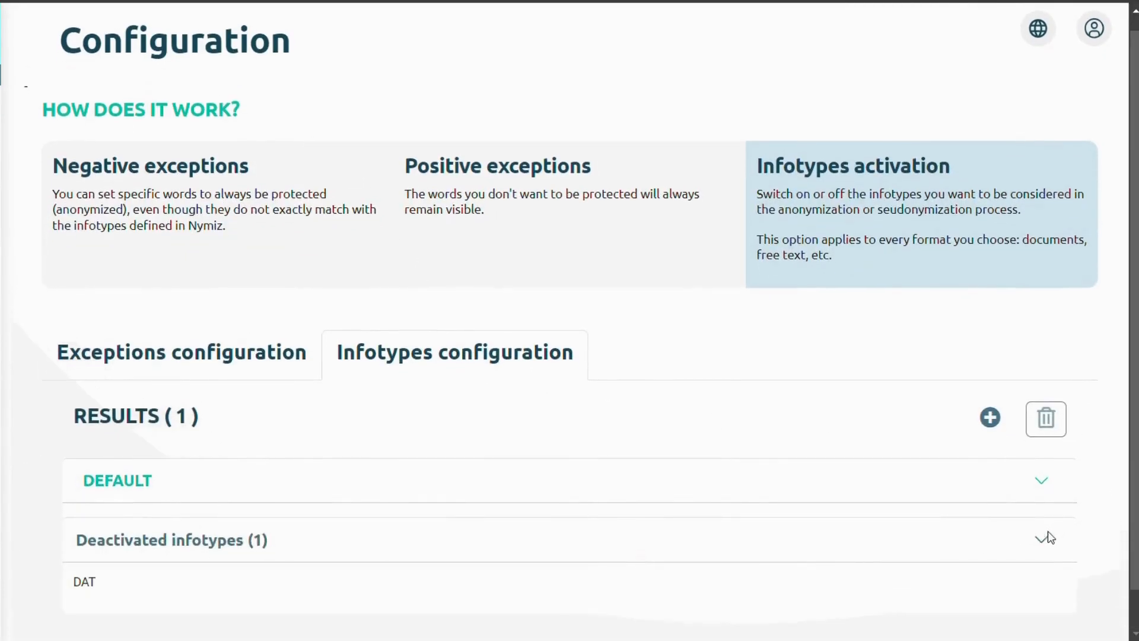
scroll(1048, 537, down, 1)
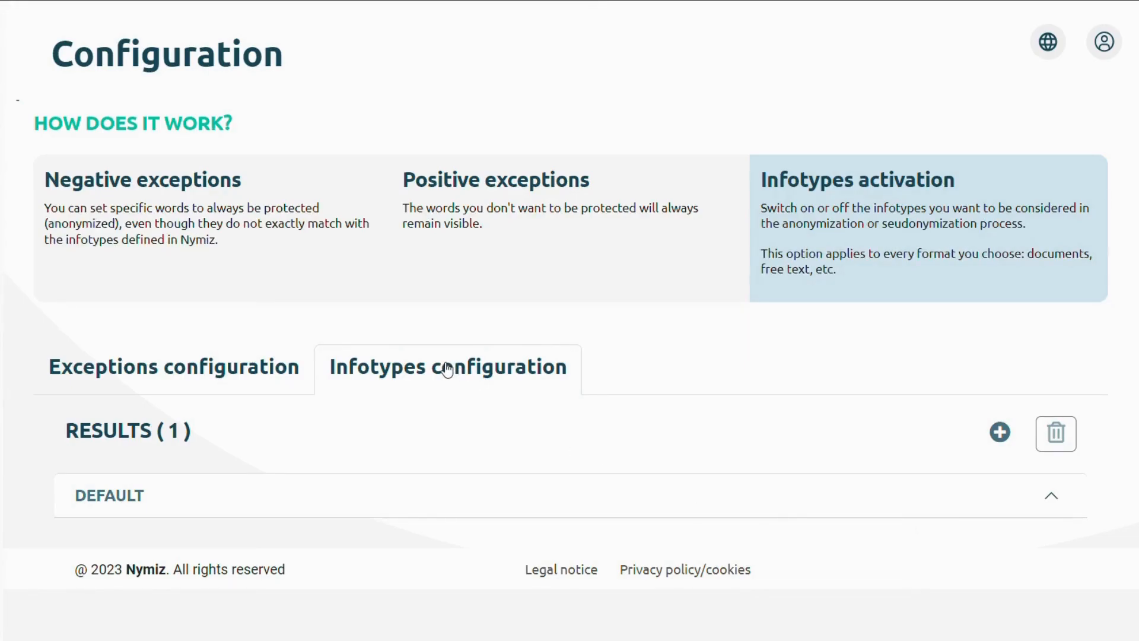
Deactivate the EUNIF, TRBANK and CED private infotypes in the DEFAULT infotypes configuration.
click(109, 498)
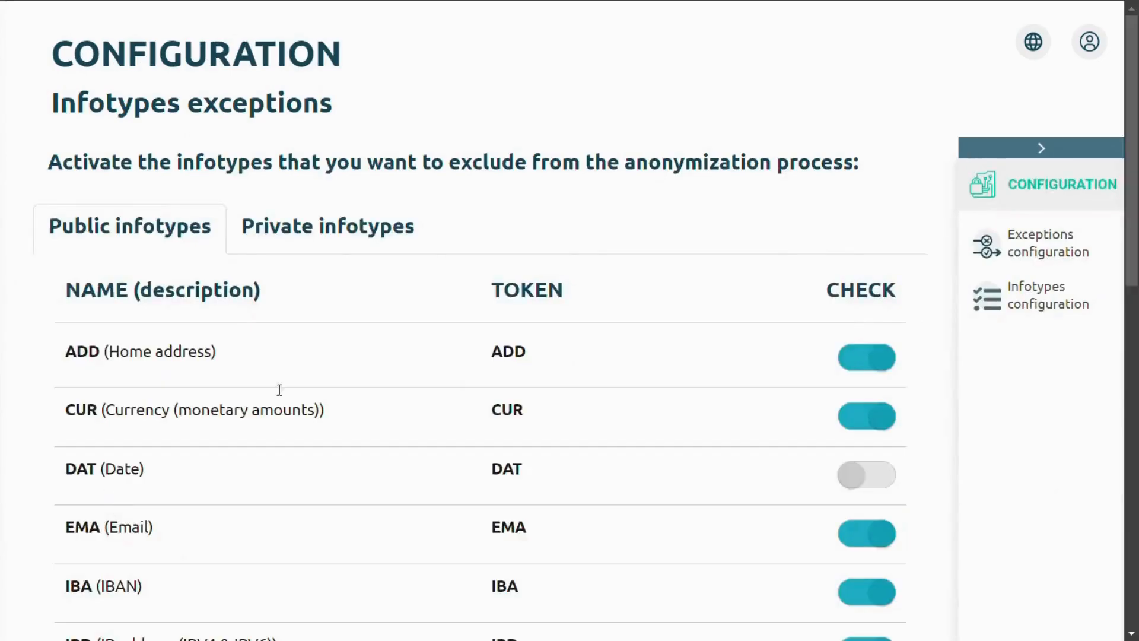
click(342, 231)
scroll(762, 409, down, 3)
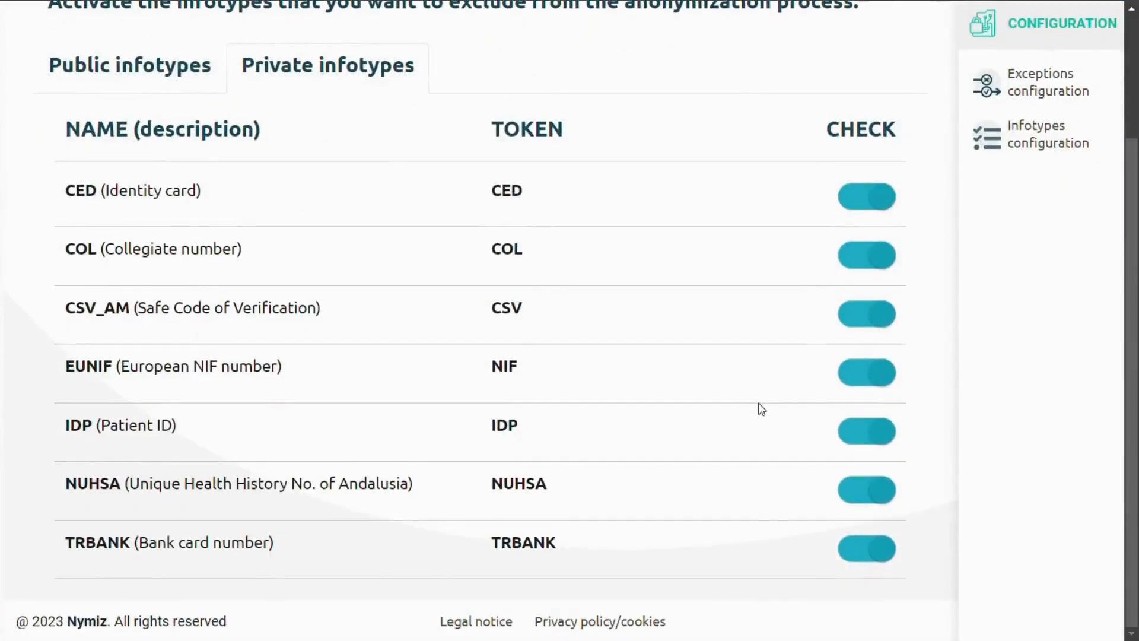
click(893, 372)
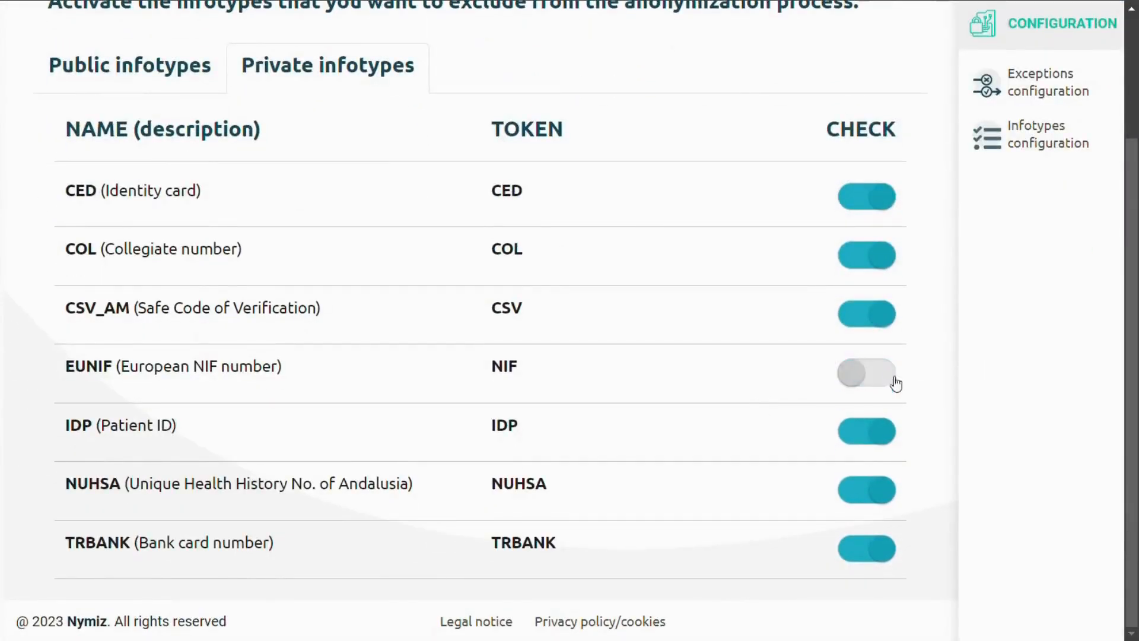
click(889, 542)
click(892, 200)
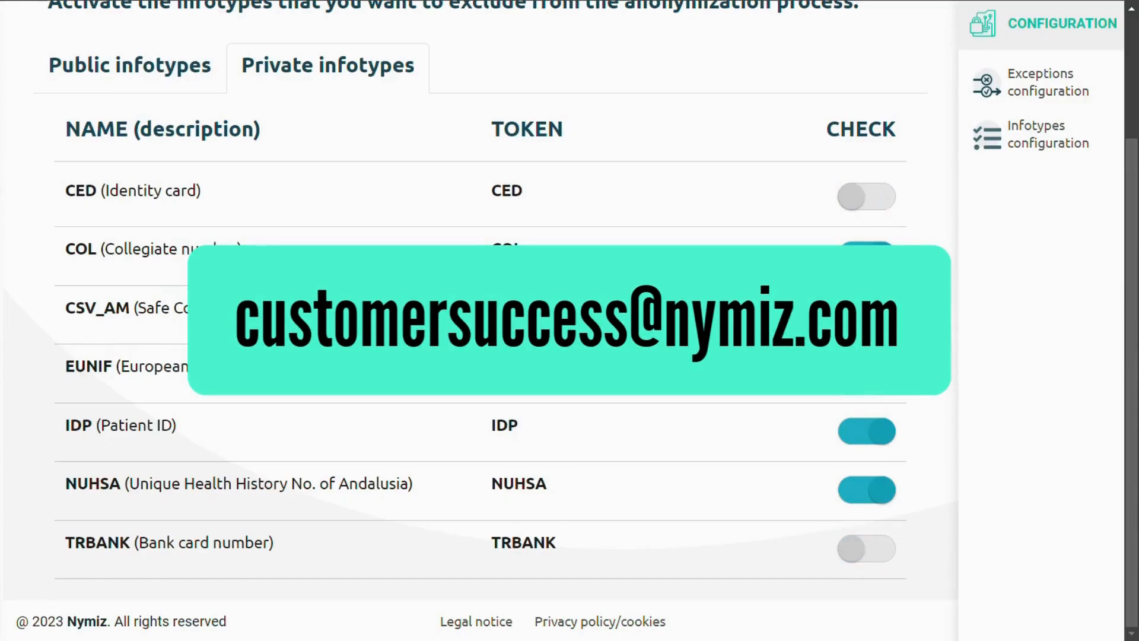
Reactivate the CED, EUNIF and TRBANK private infotypes in the DEFAULT configuration.
click(861, 210)
click(845, 549)
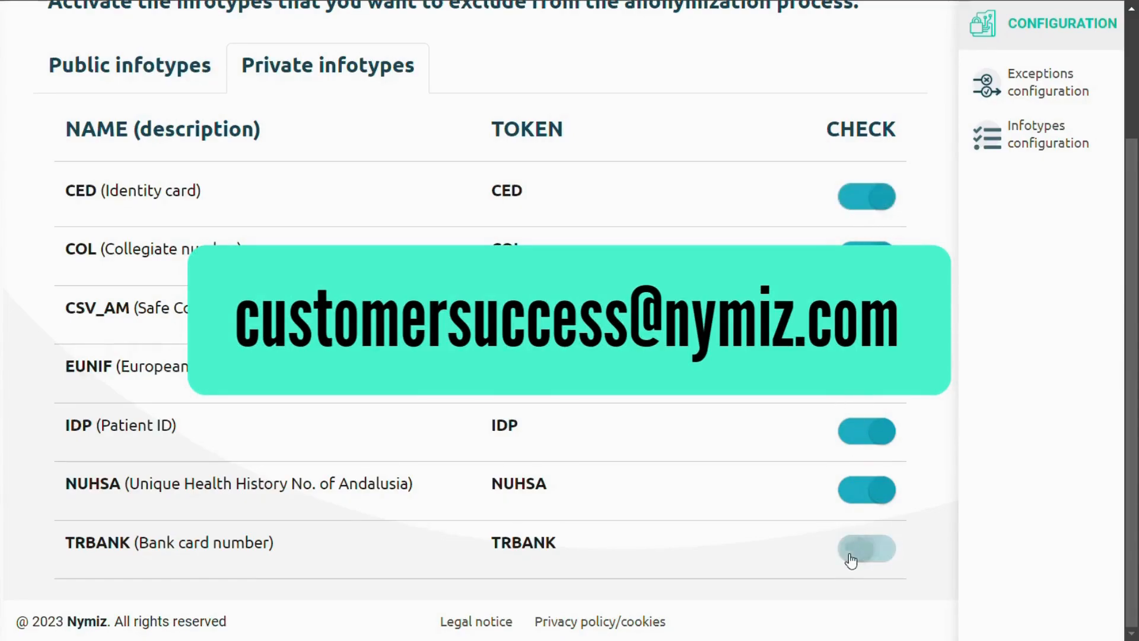
scroll(1023, 557, up, 3)
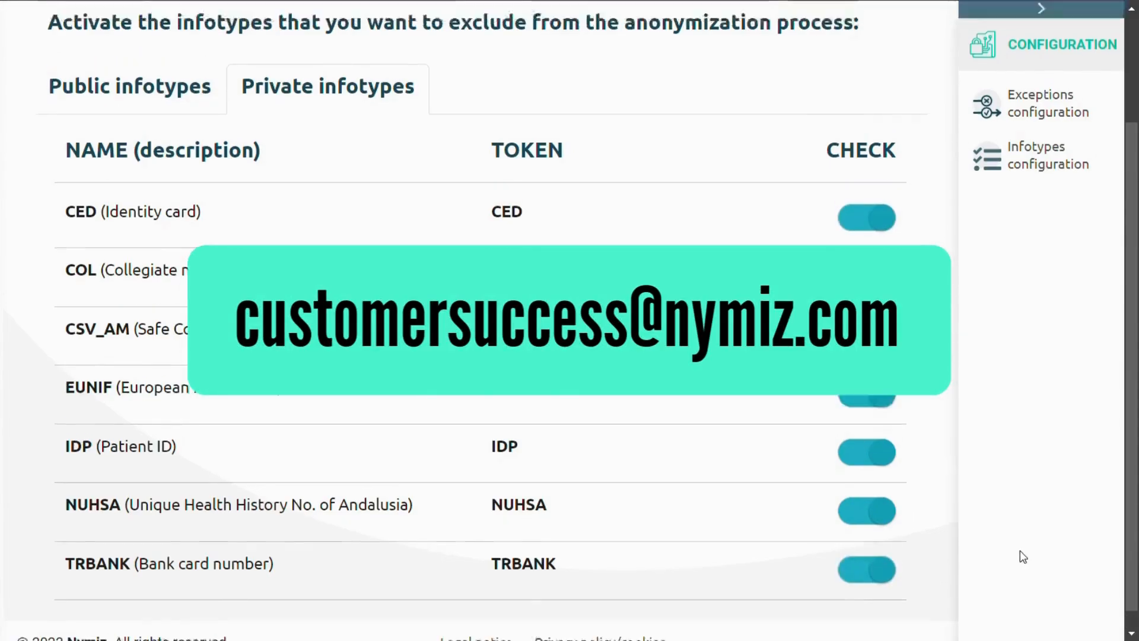